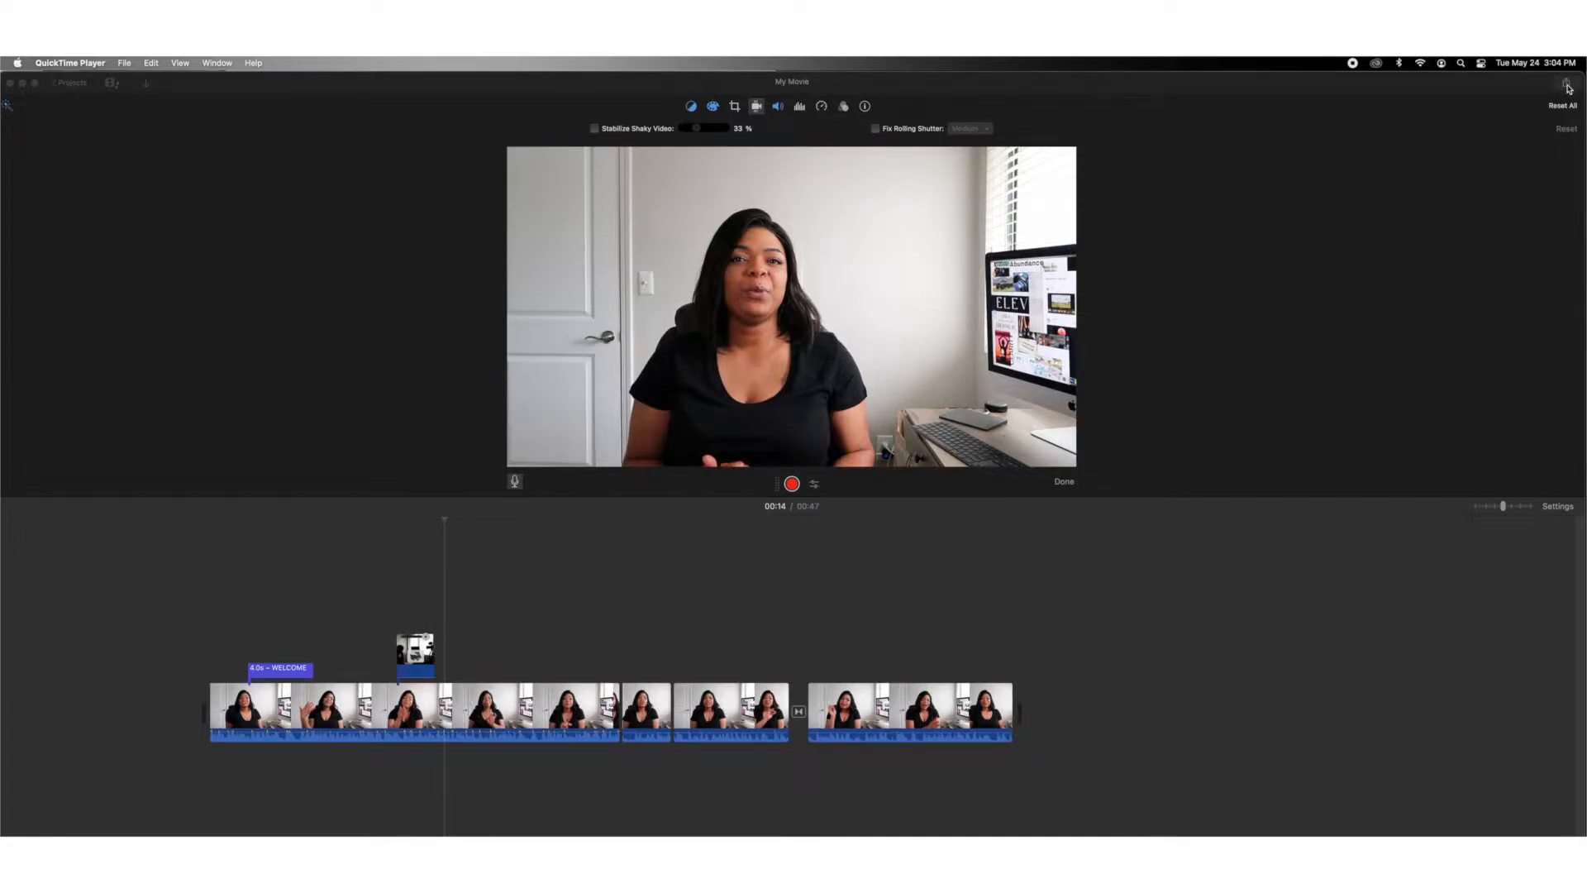
- Switch to iMovie and look over the options for sharing the movie
click(106, 99)
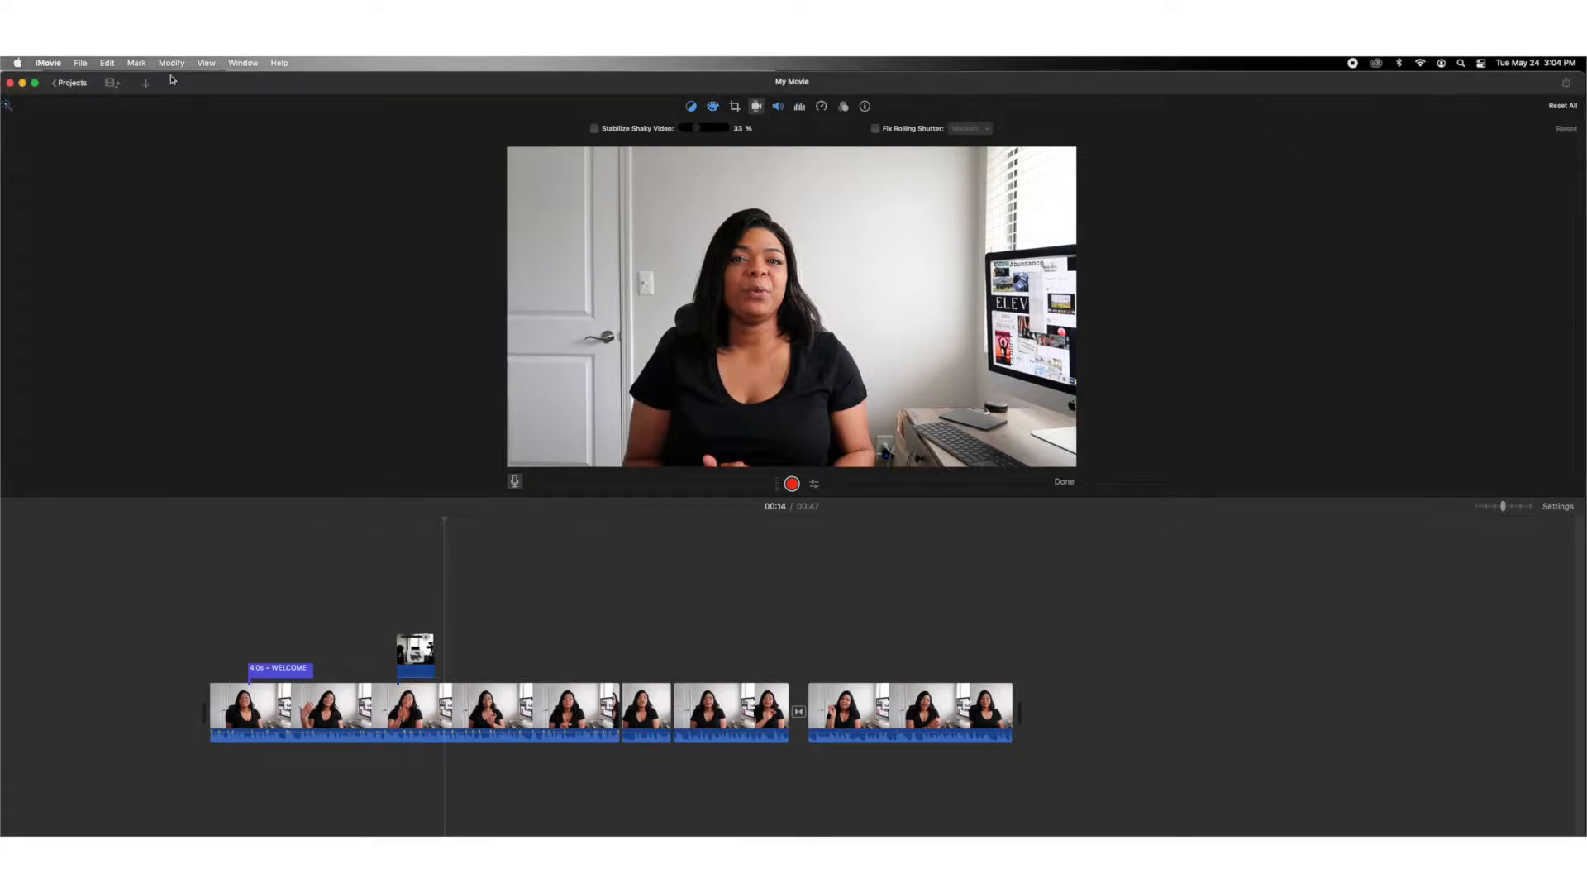
click(79, 64)
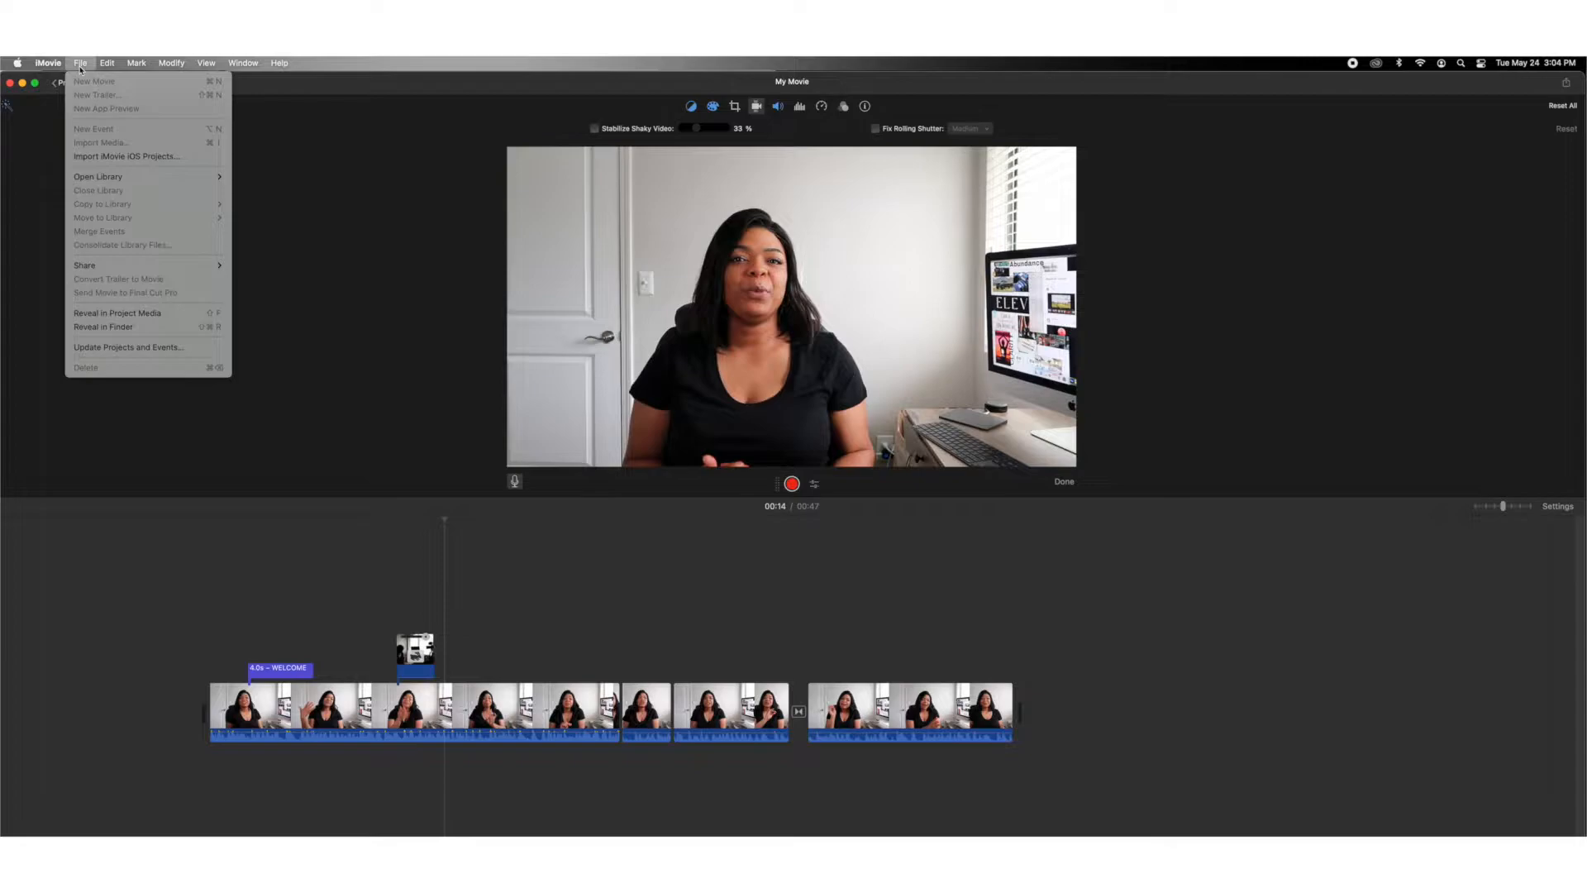
mouse_move(169, 270)
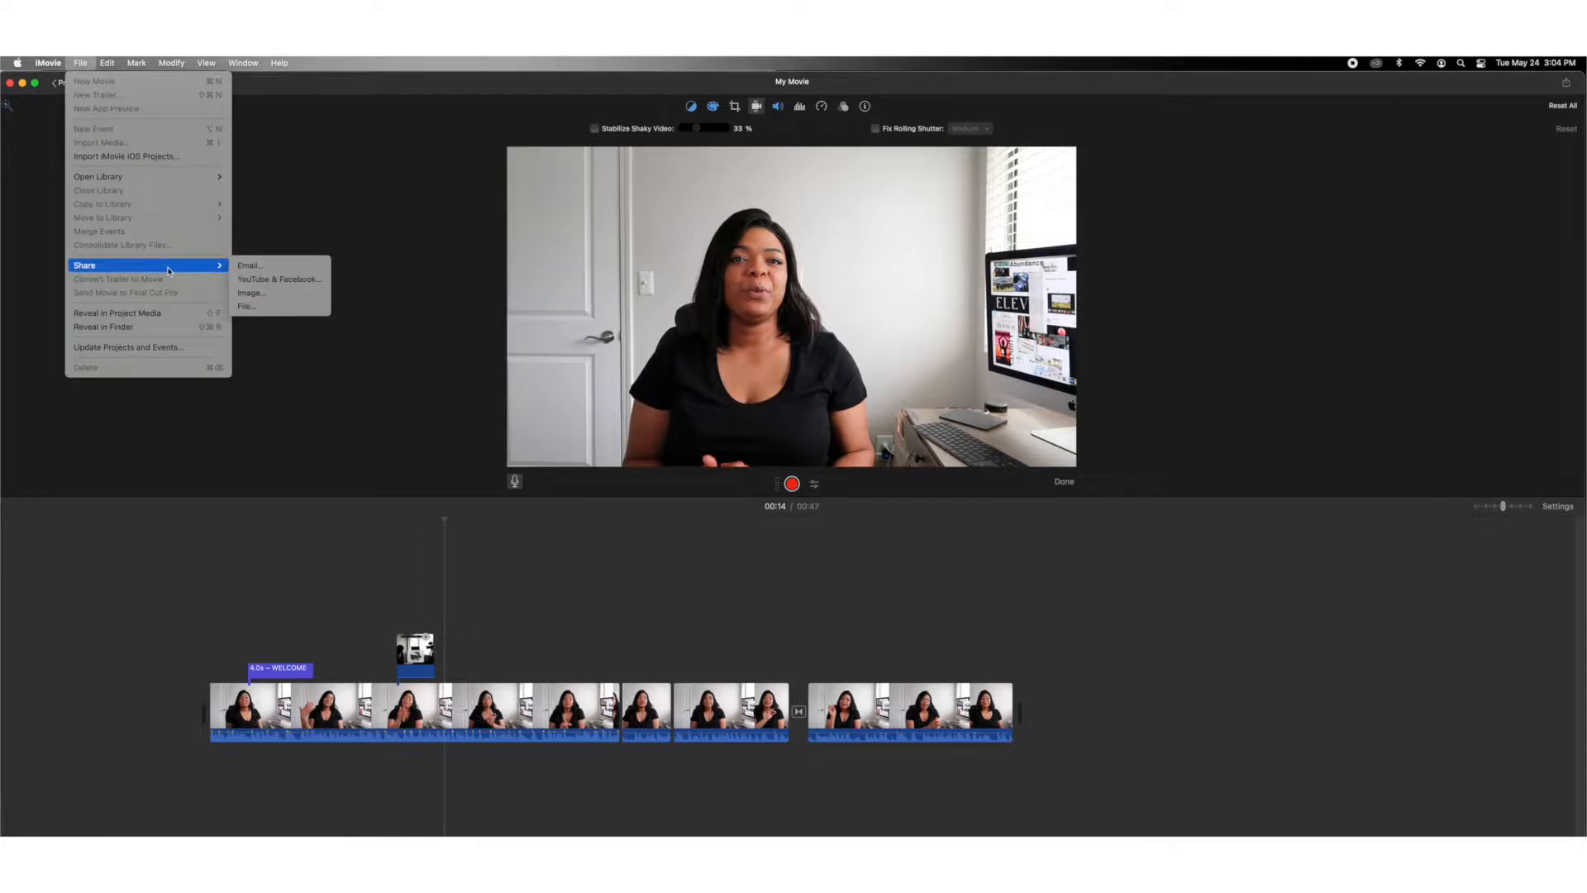
click(1151, 59)
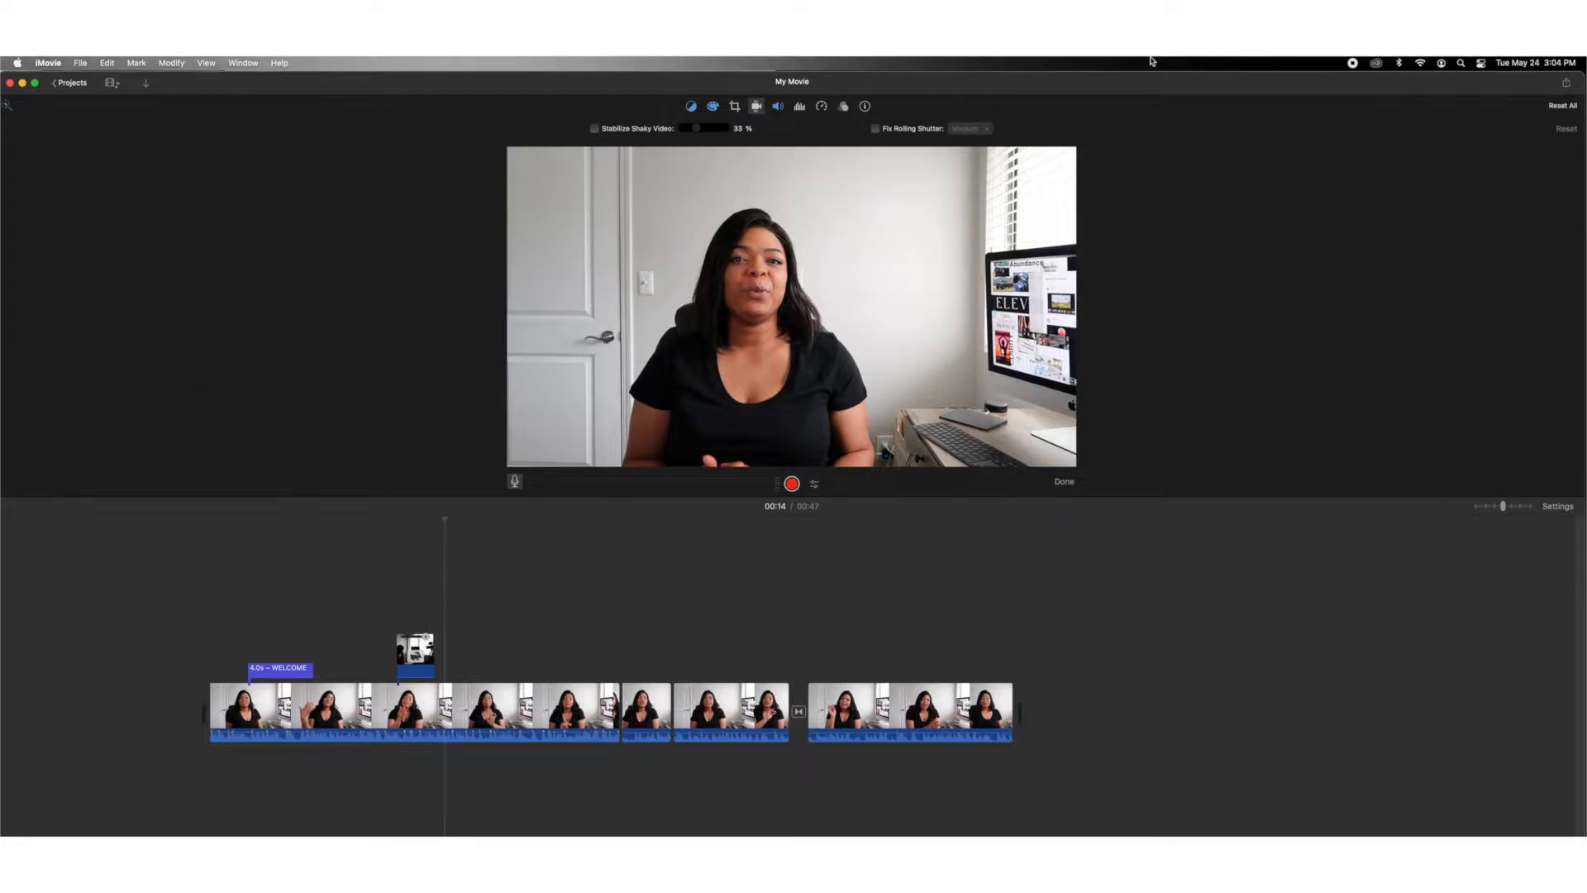
click(1565, 86)
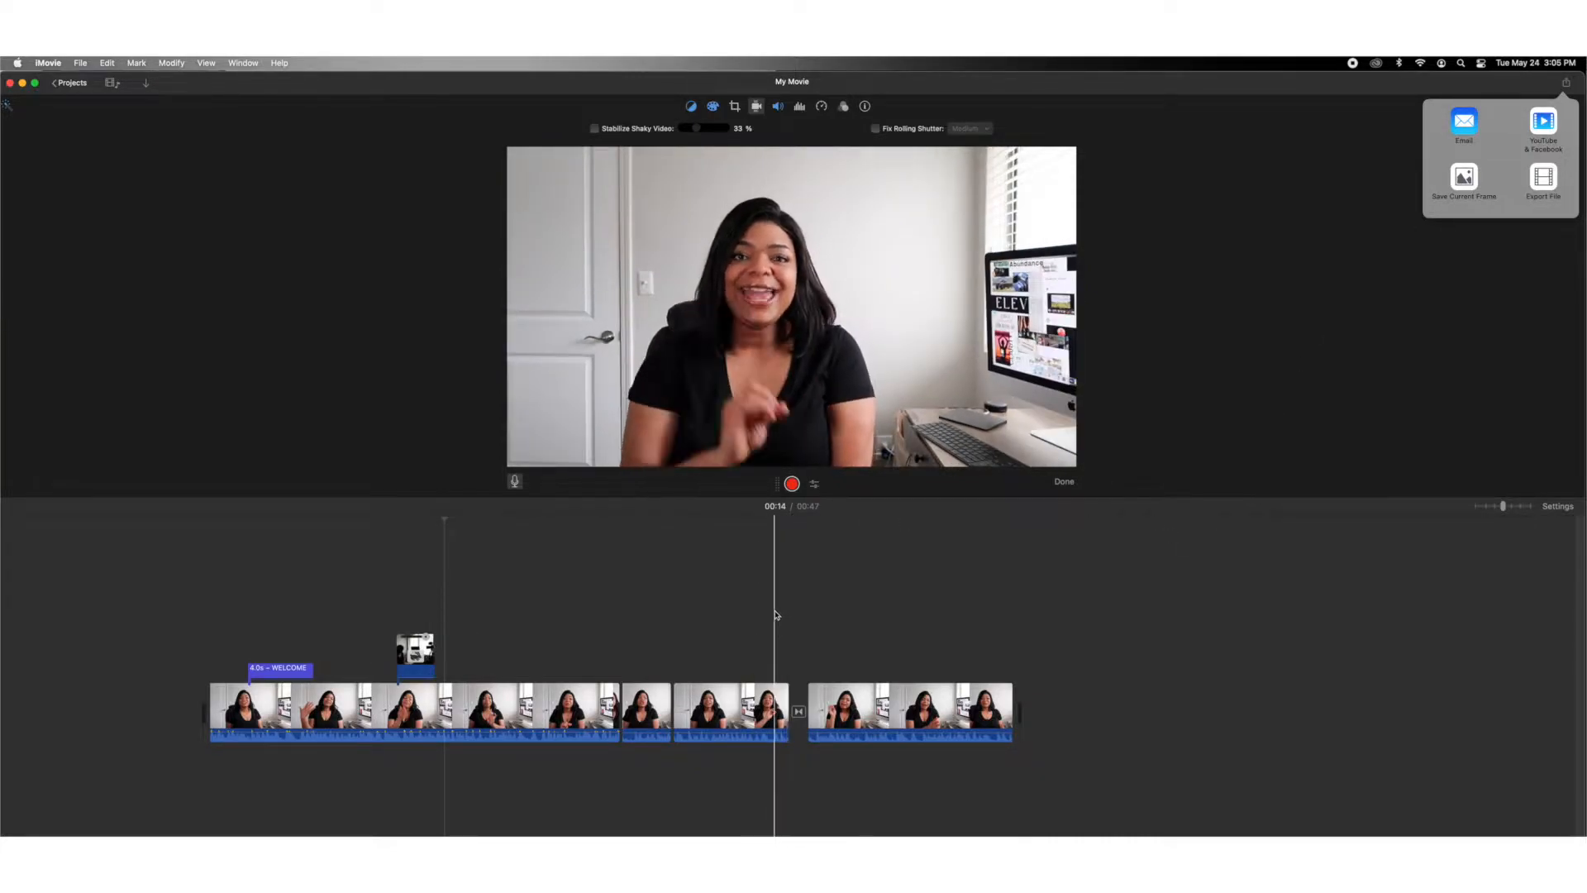
- Extend the end of the last clip by about 3 seconds and place the playhead on the smiling frame at 00:48
click(961, 623)
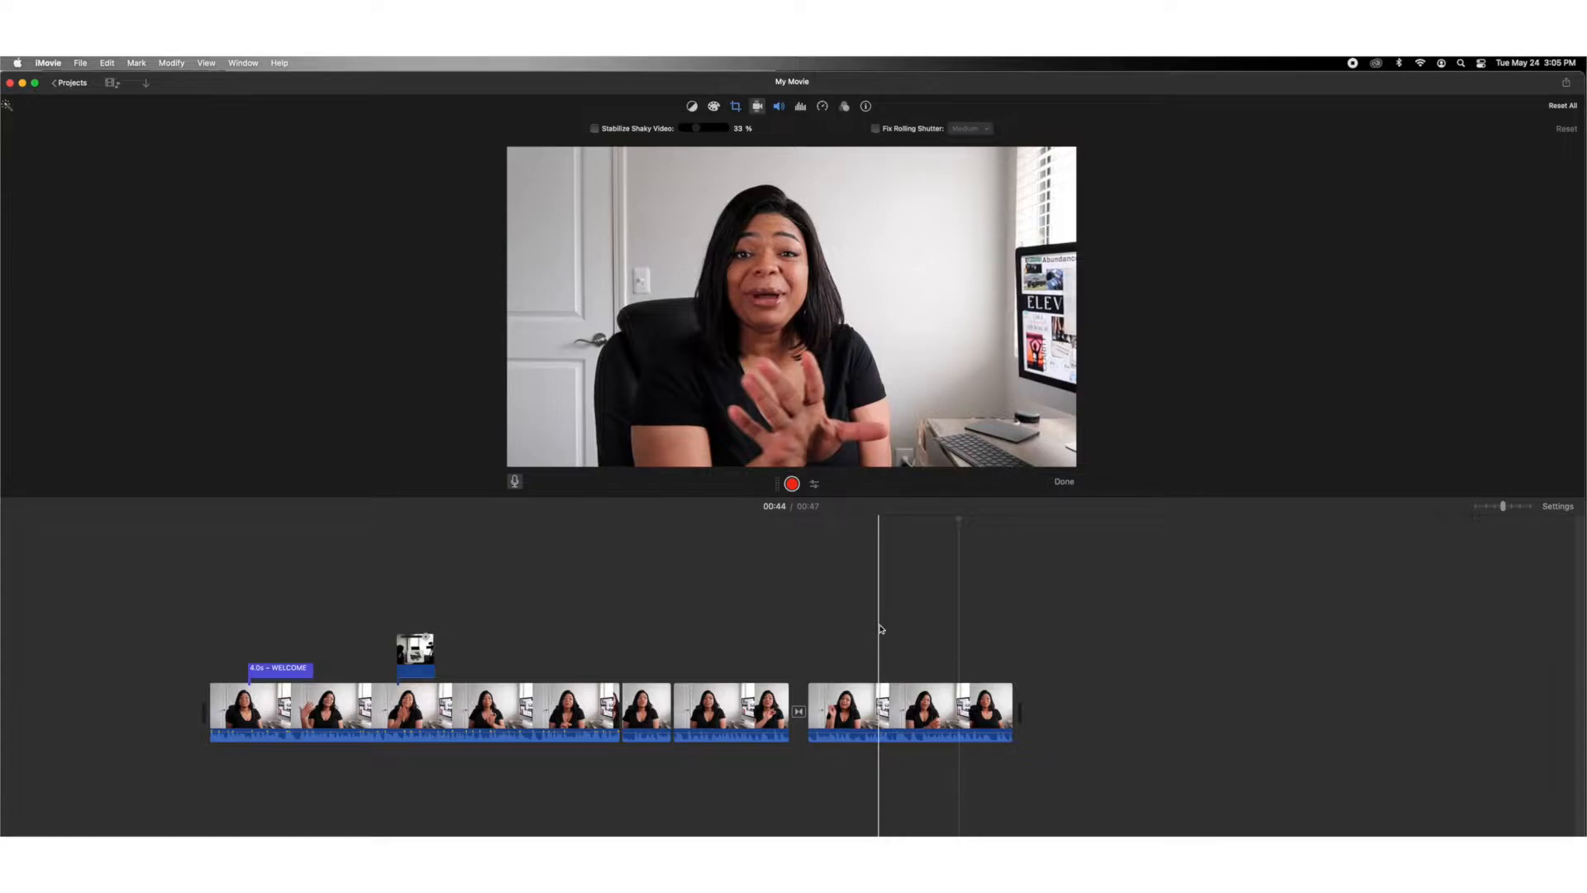
drag(1010, 697, 1079, 695)
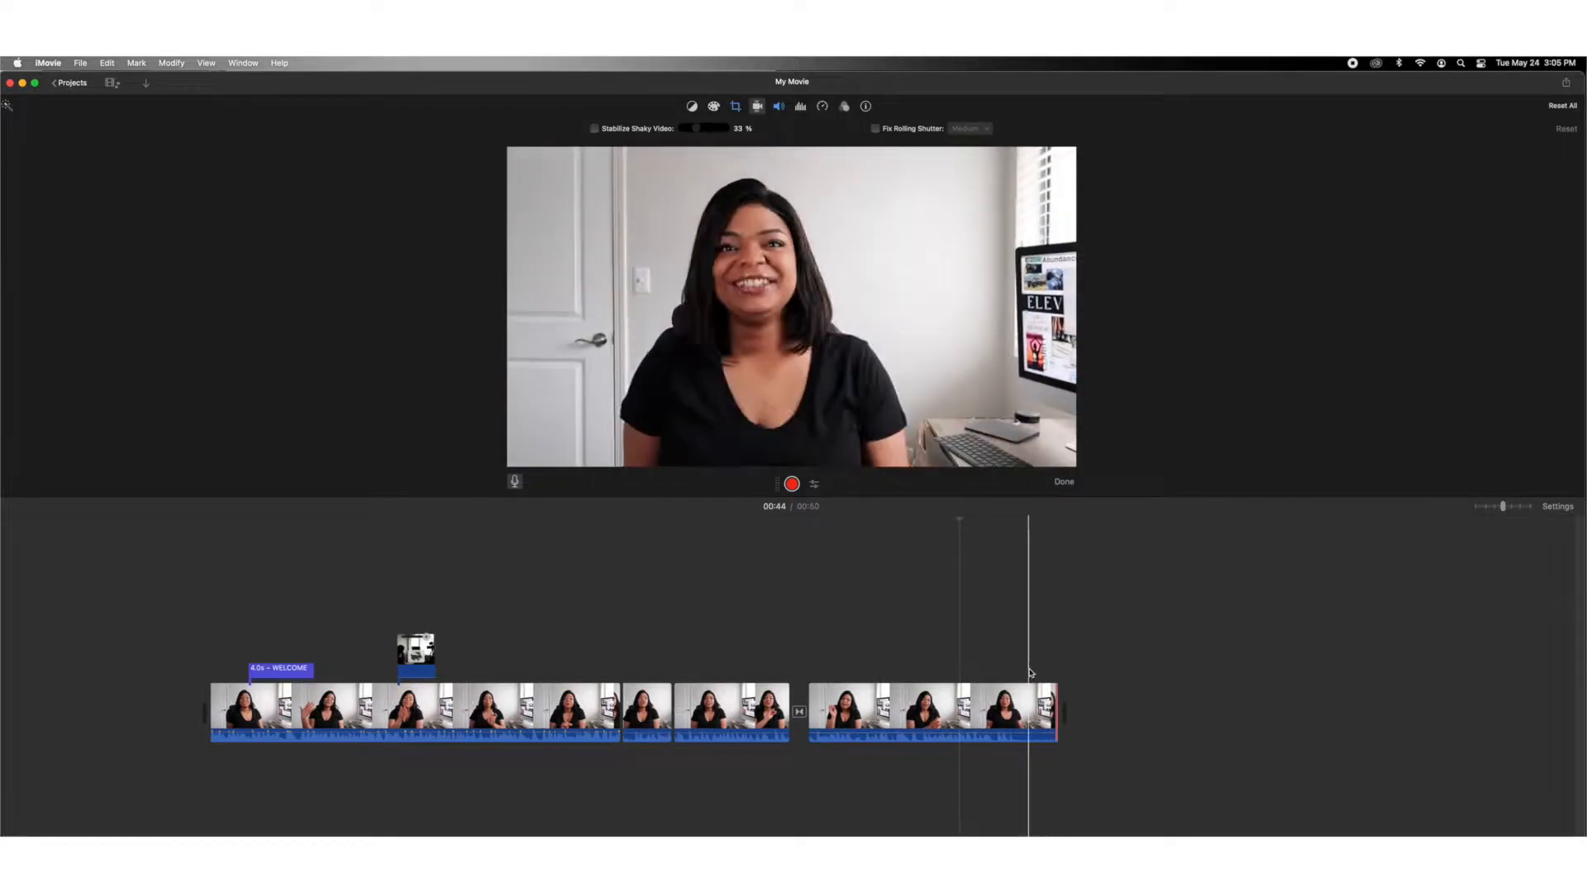
click(1025, 697)
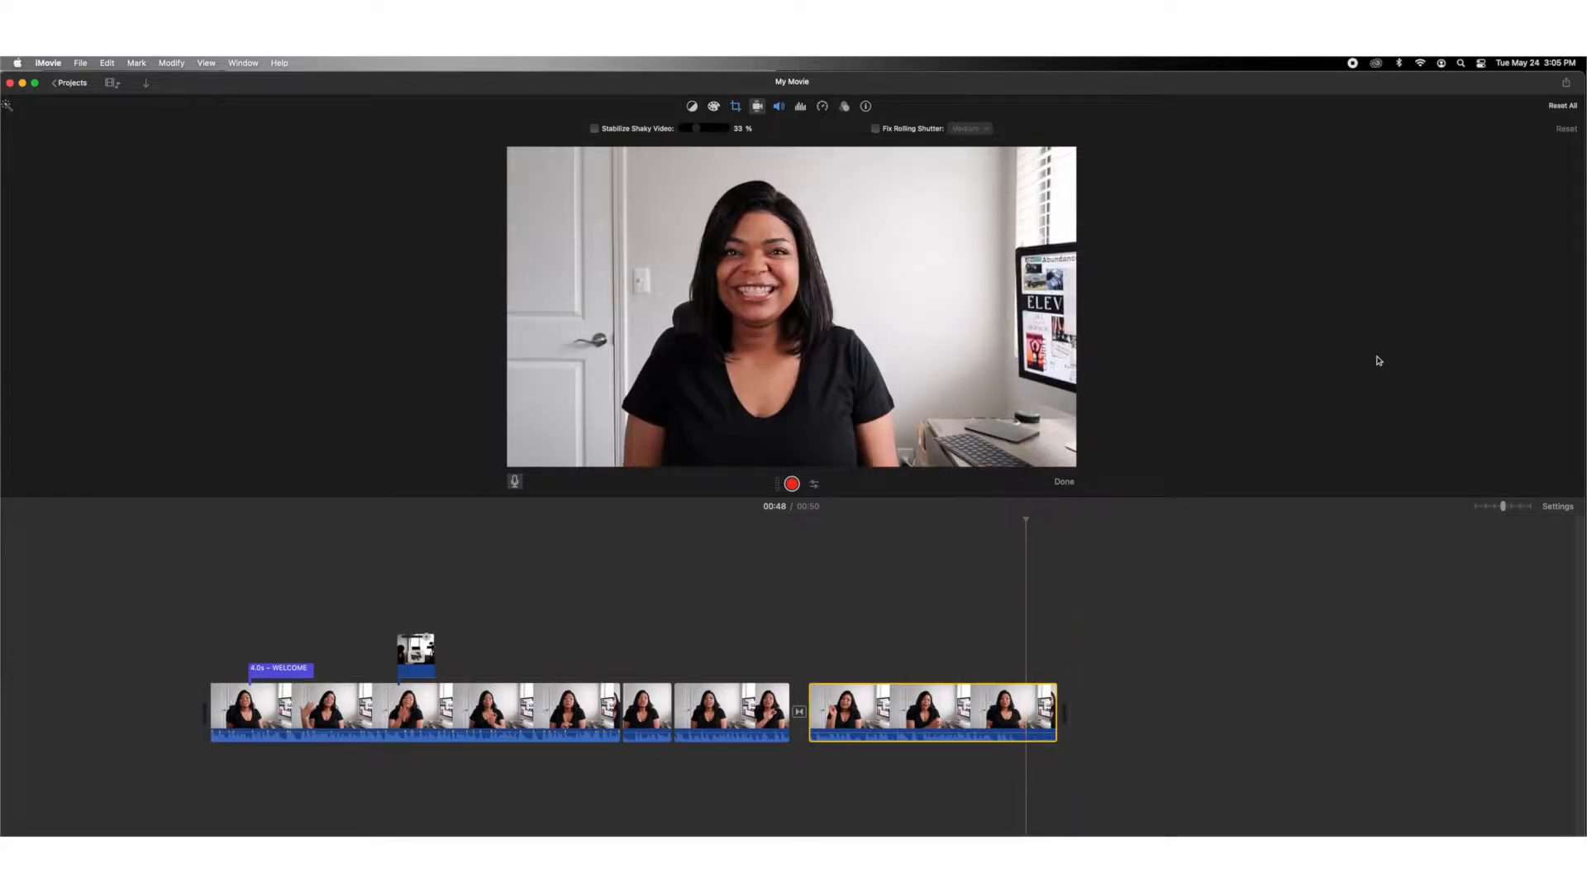
- Save the current frame as an image named "Thumbnail 1" on the iCloud Desktop
click(1565, 83)
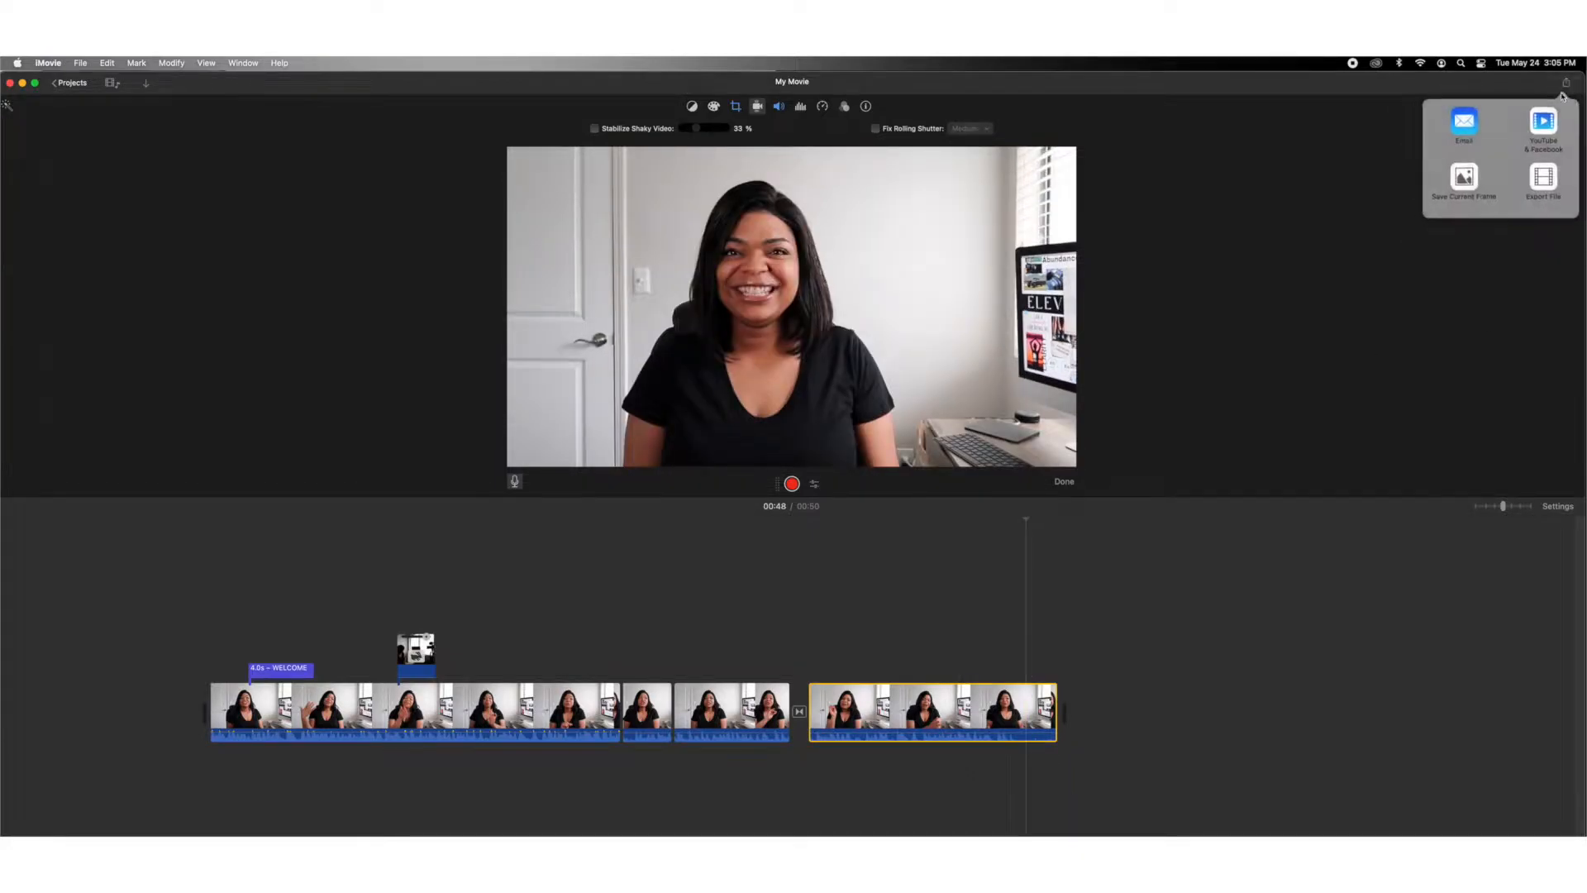
click(1462, 184)
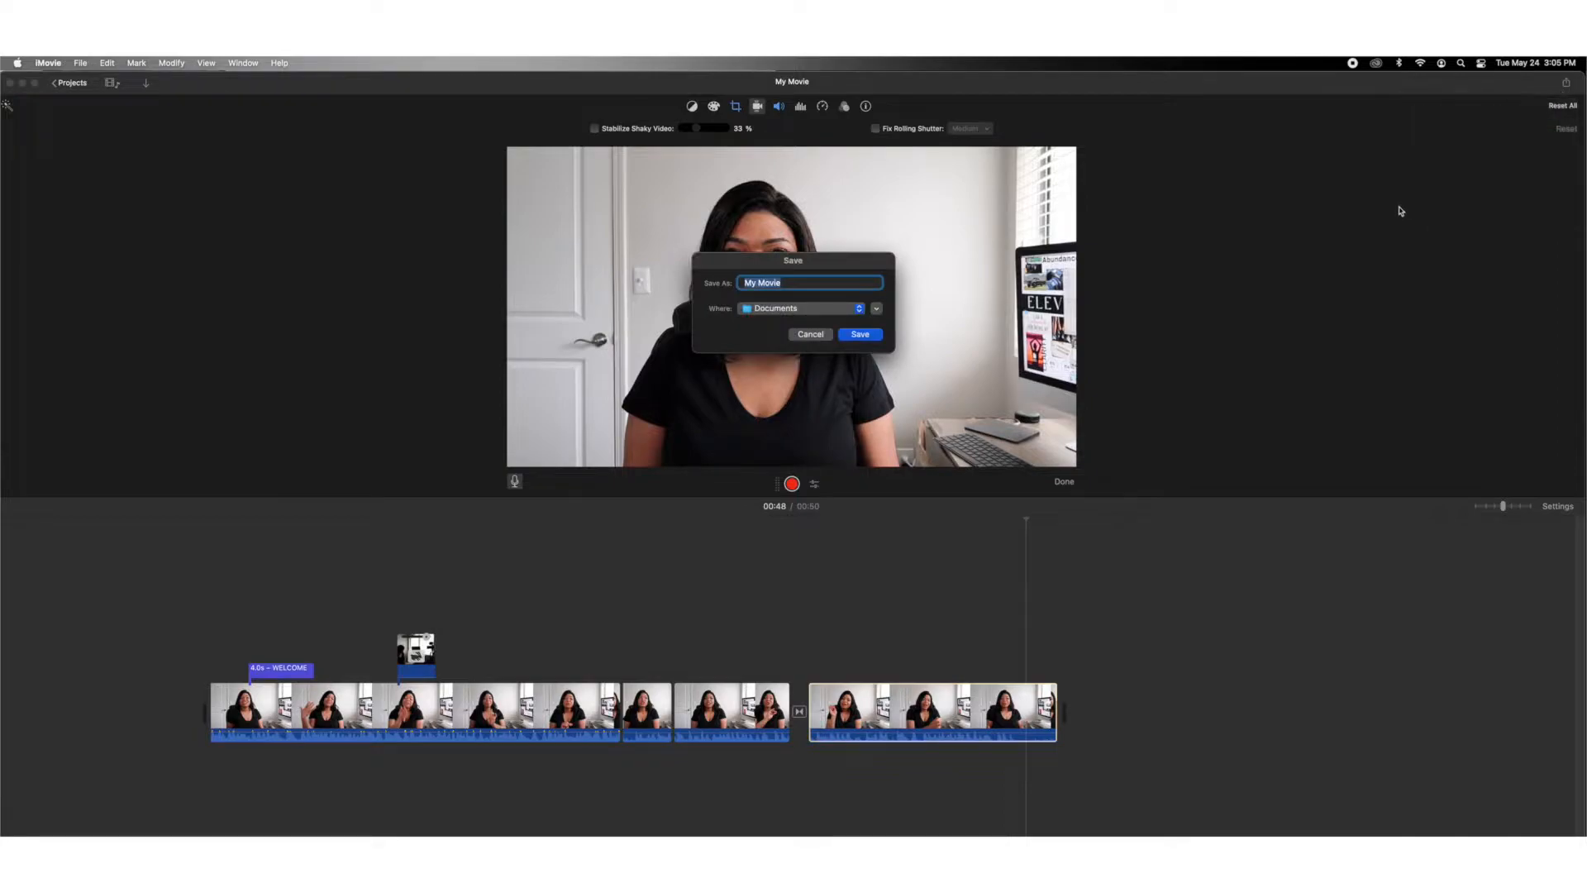
text(P)
key(BackSpace)
text(Th)
click(840, 312)
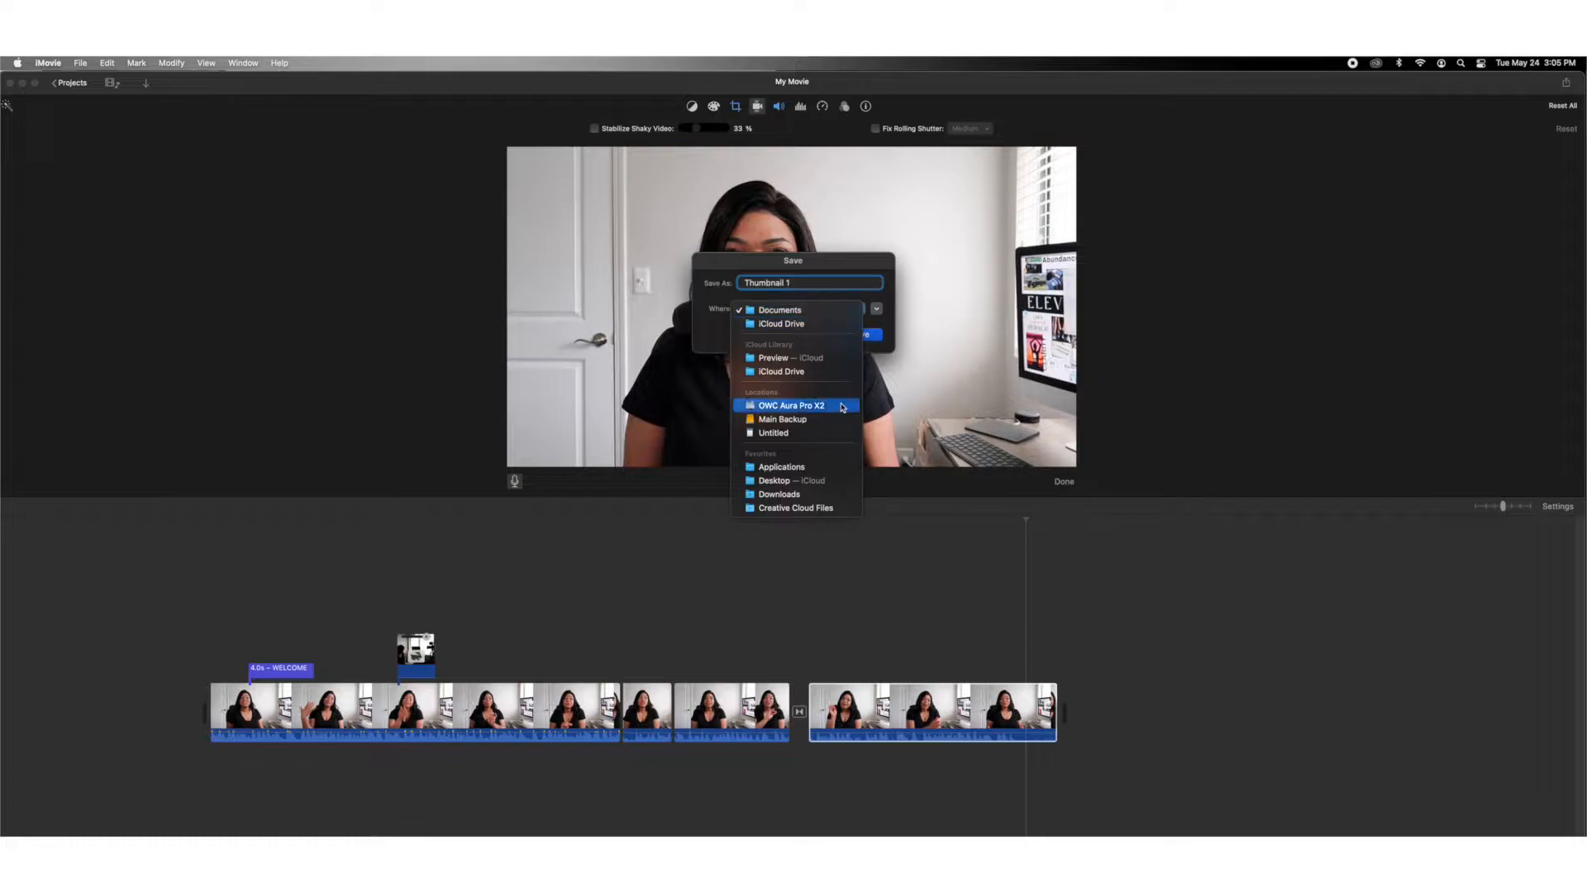
click(825, 481)
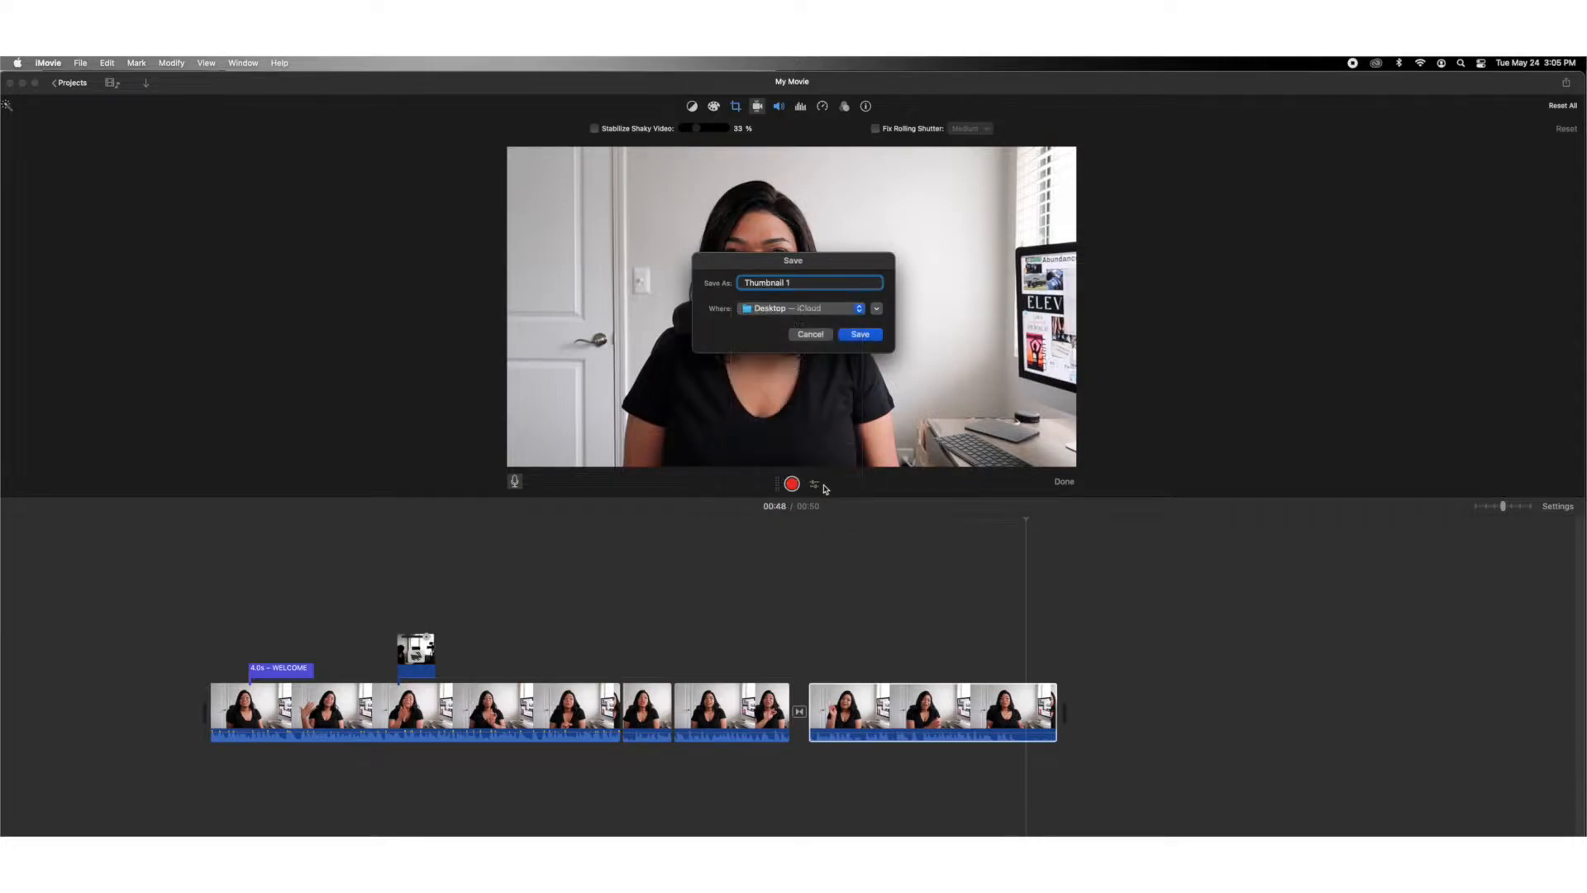
click(861, 334)
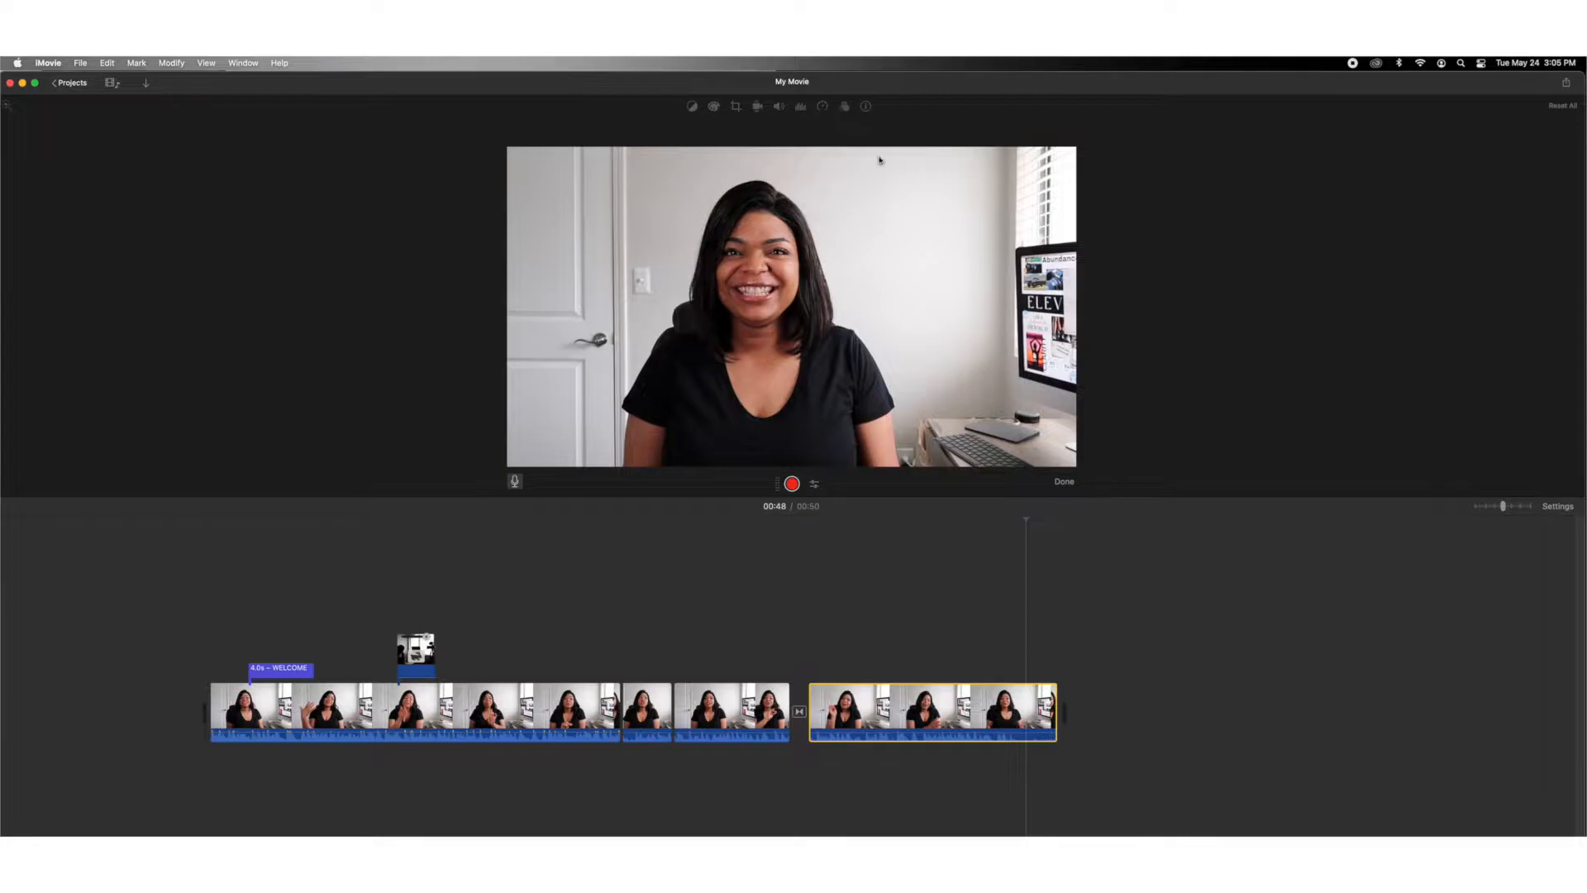
- Switch to Finder and try to open Thumbnail 1.jpg from the Desktop folder in Preview
mouse_move(1461, 120)
click(1552, 117)
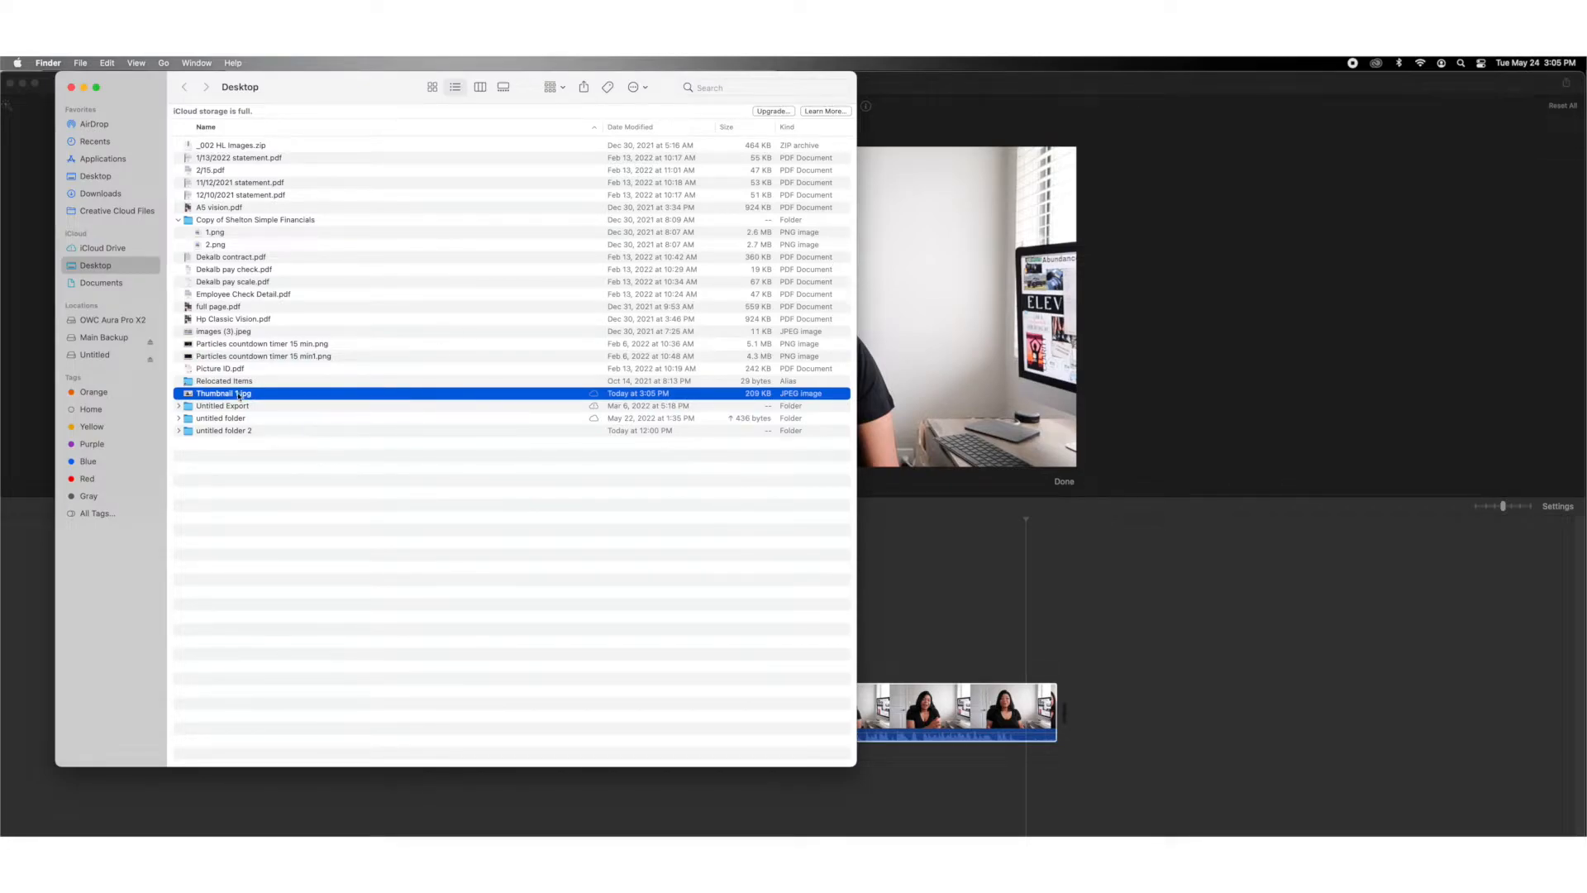
double_click(223, 393)
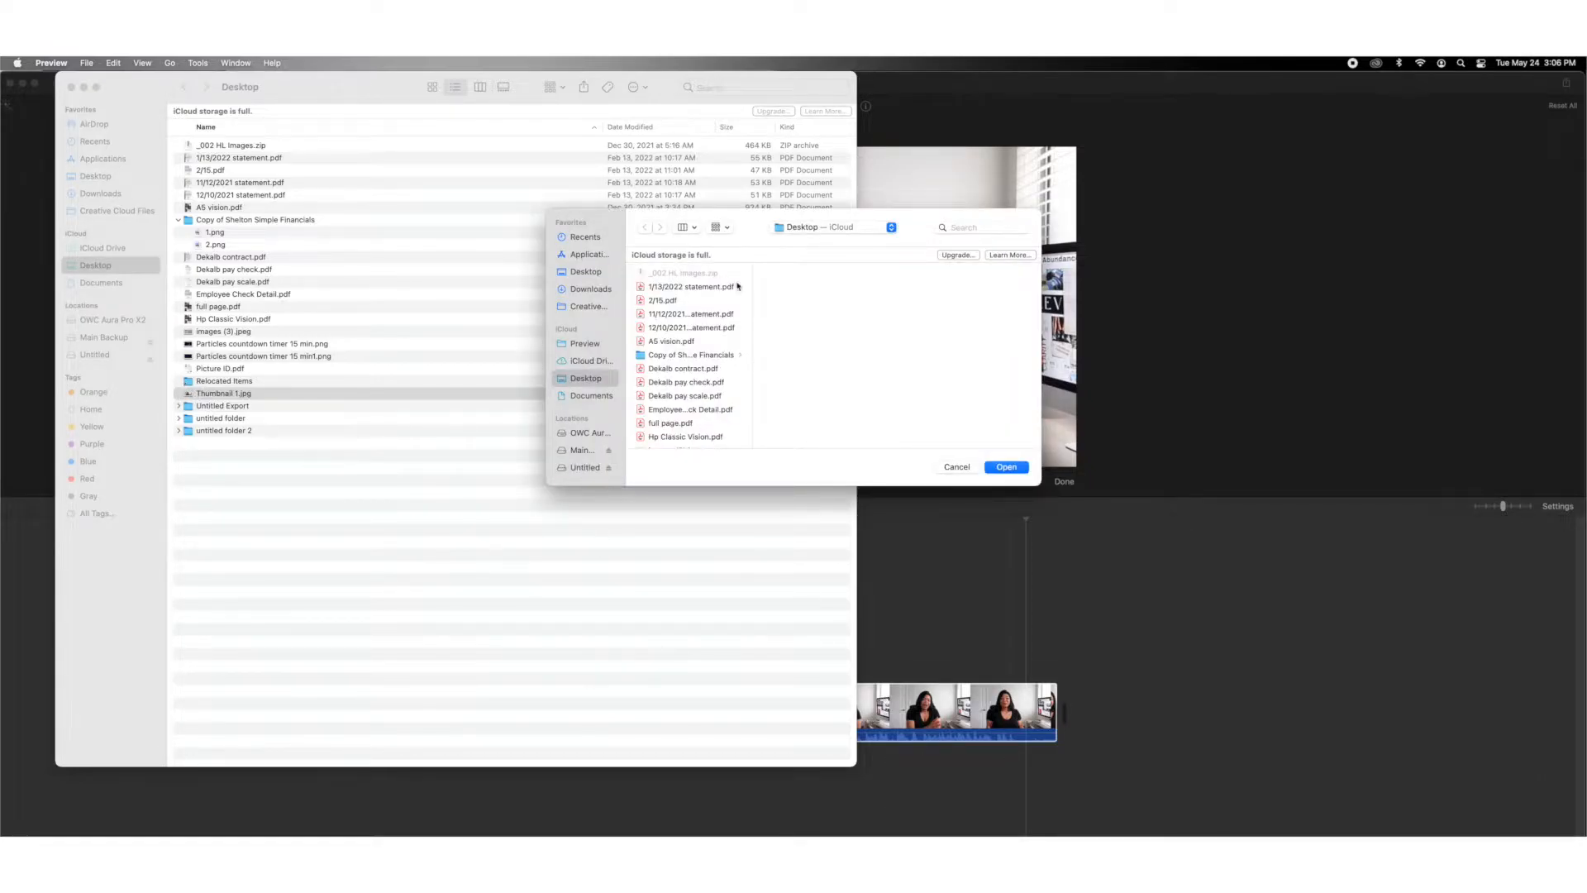
click(954, 468)
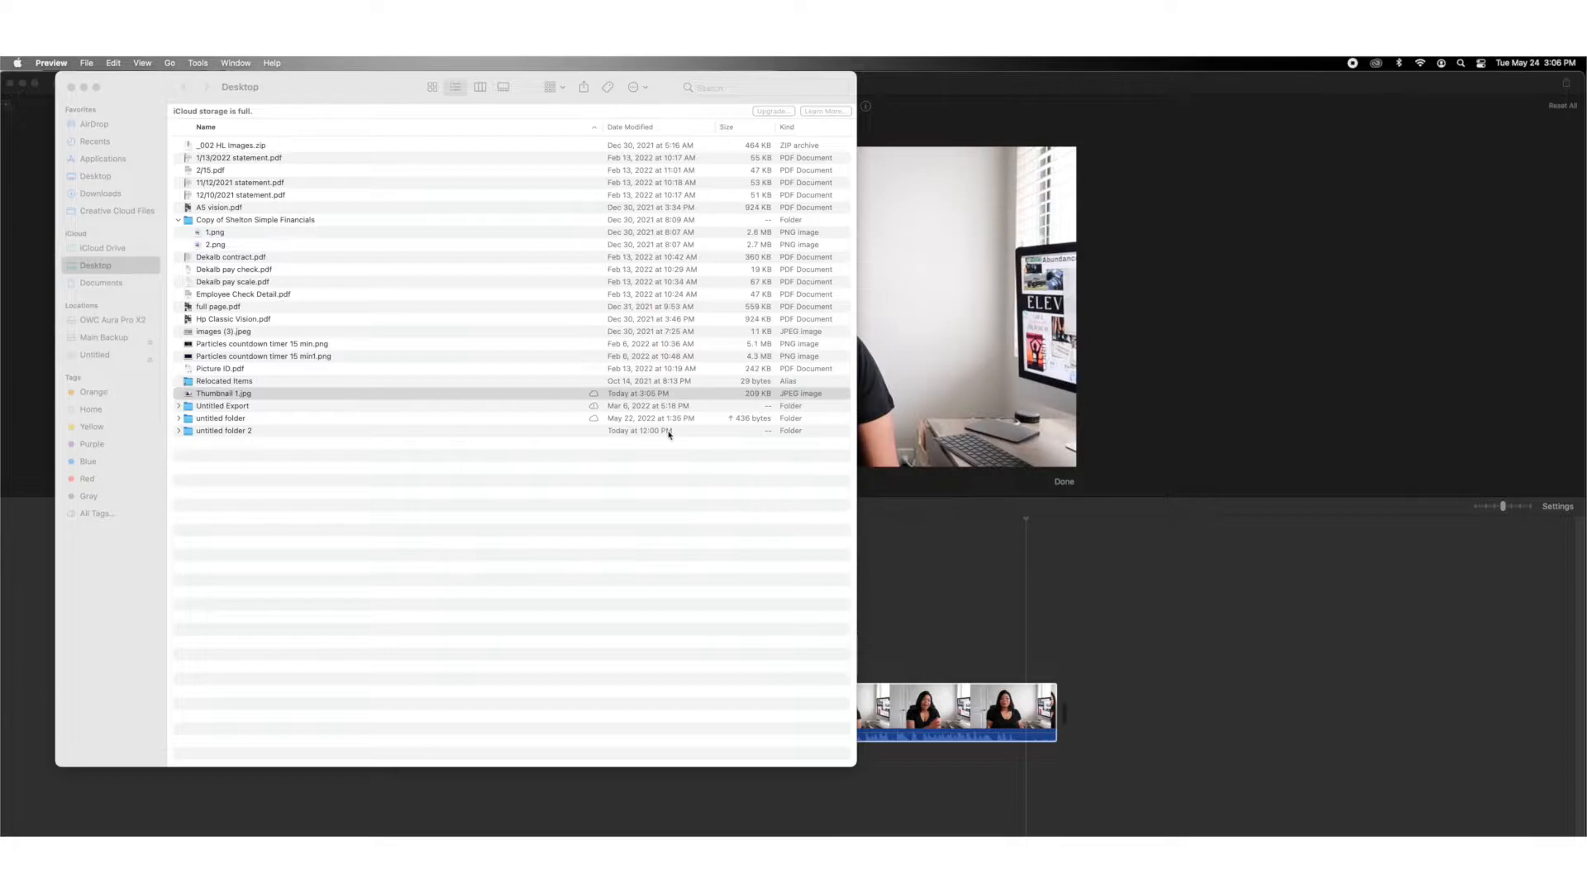
click(246, 396)
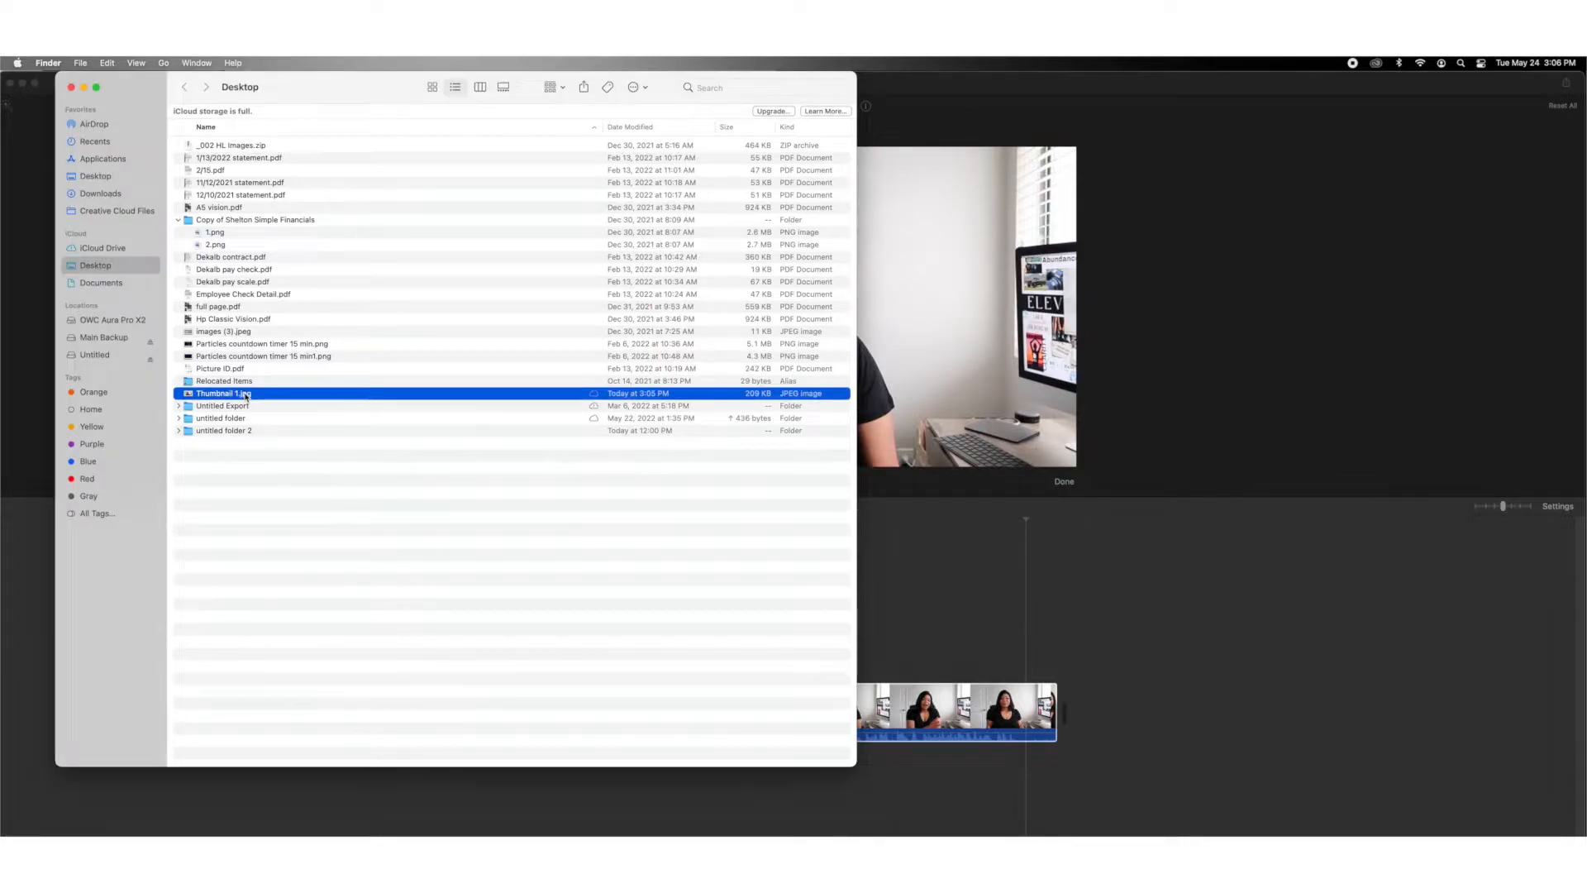
double_click(246, 396)
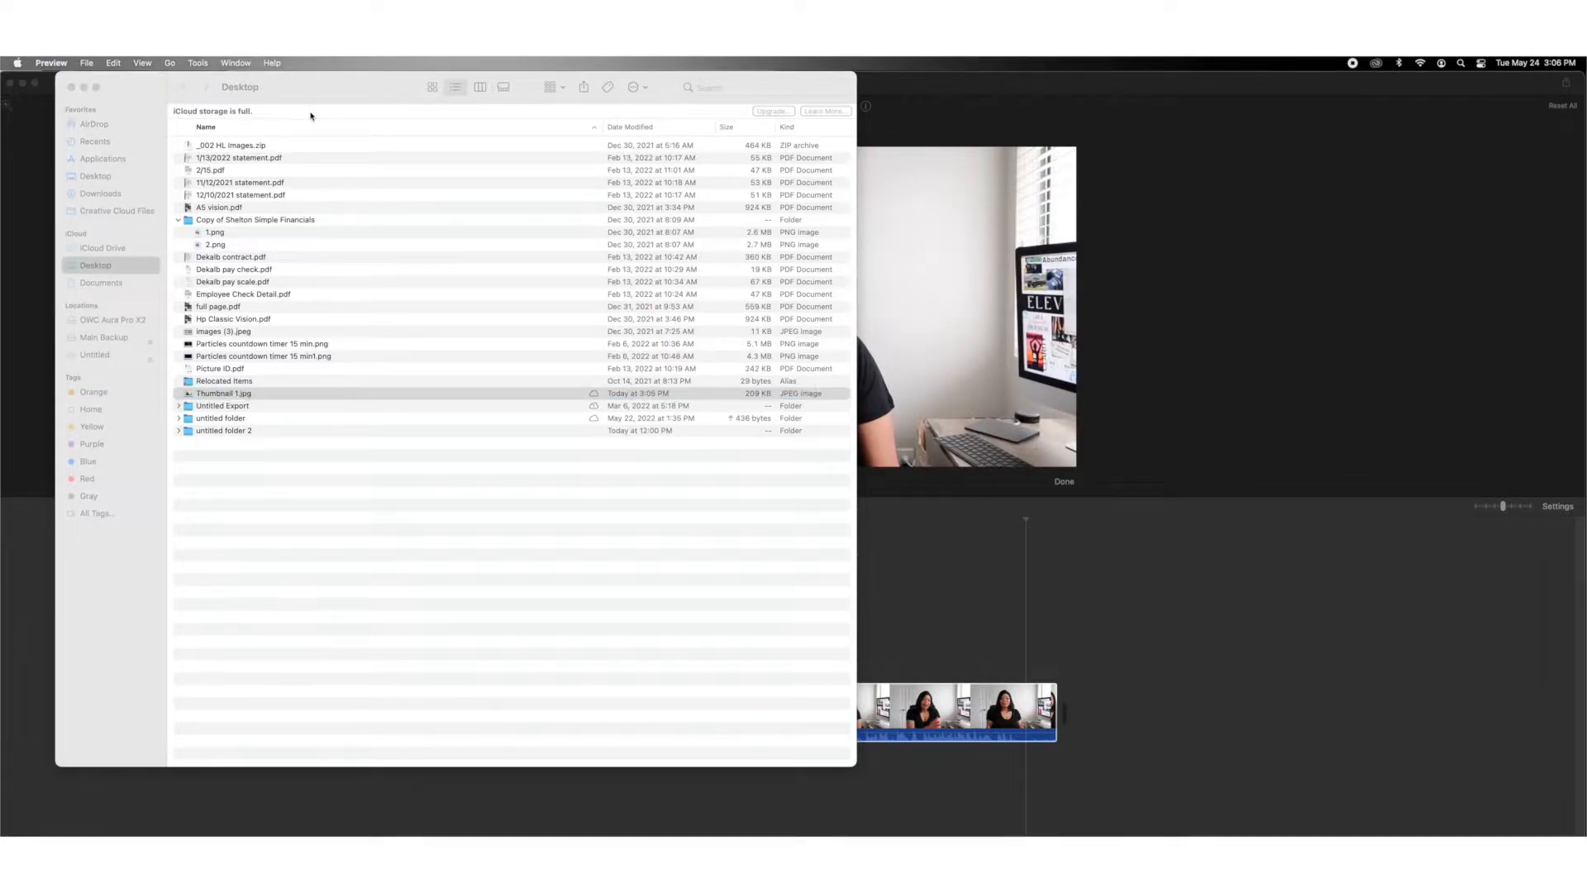
- Clear the Finder window, shift the iMovie window aside, and try to open Thumbnail 1.jpg directly from the desktop
click(84, 87)
drag(183, 93, 221, 158)
click(1546, 97)
double_click(1546, 96)
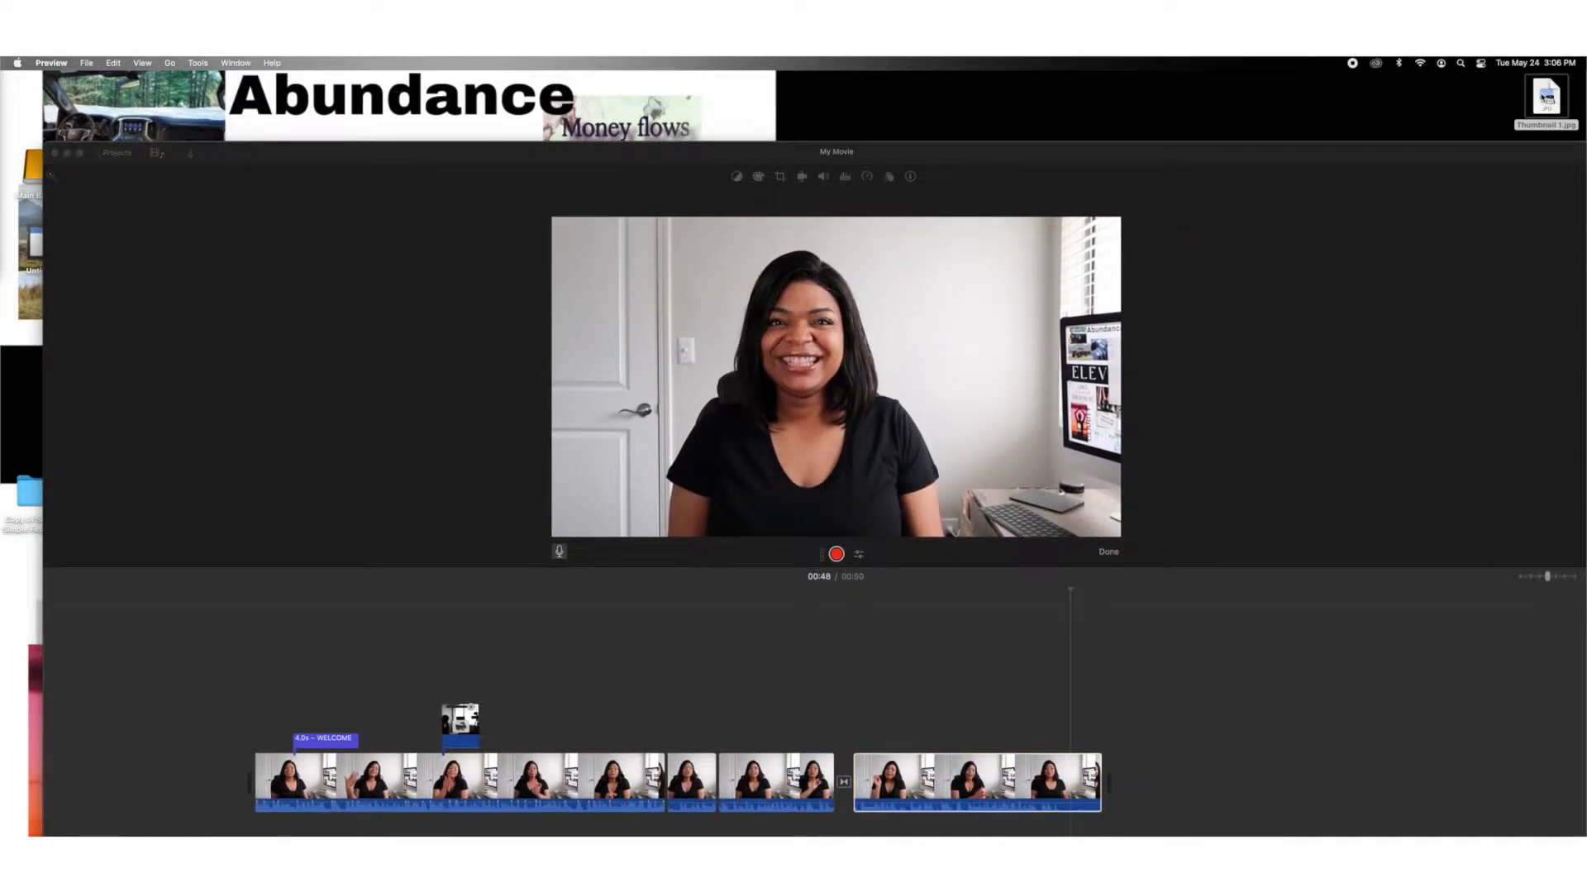
click(1543, 100)
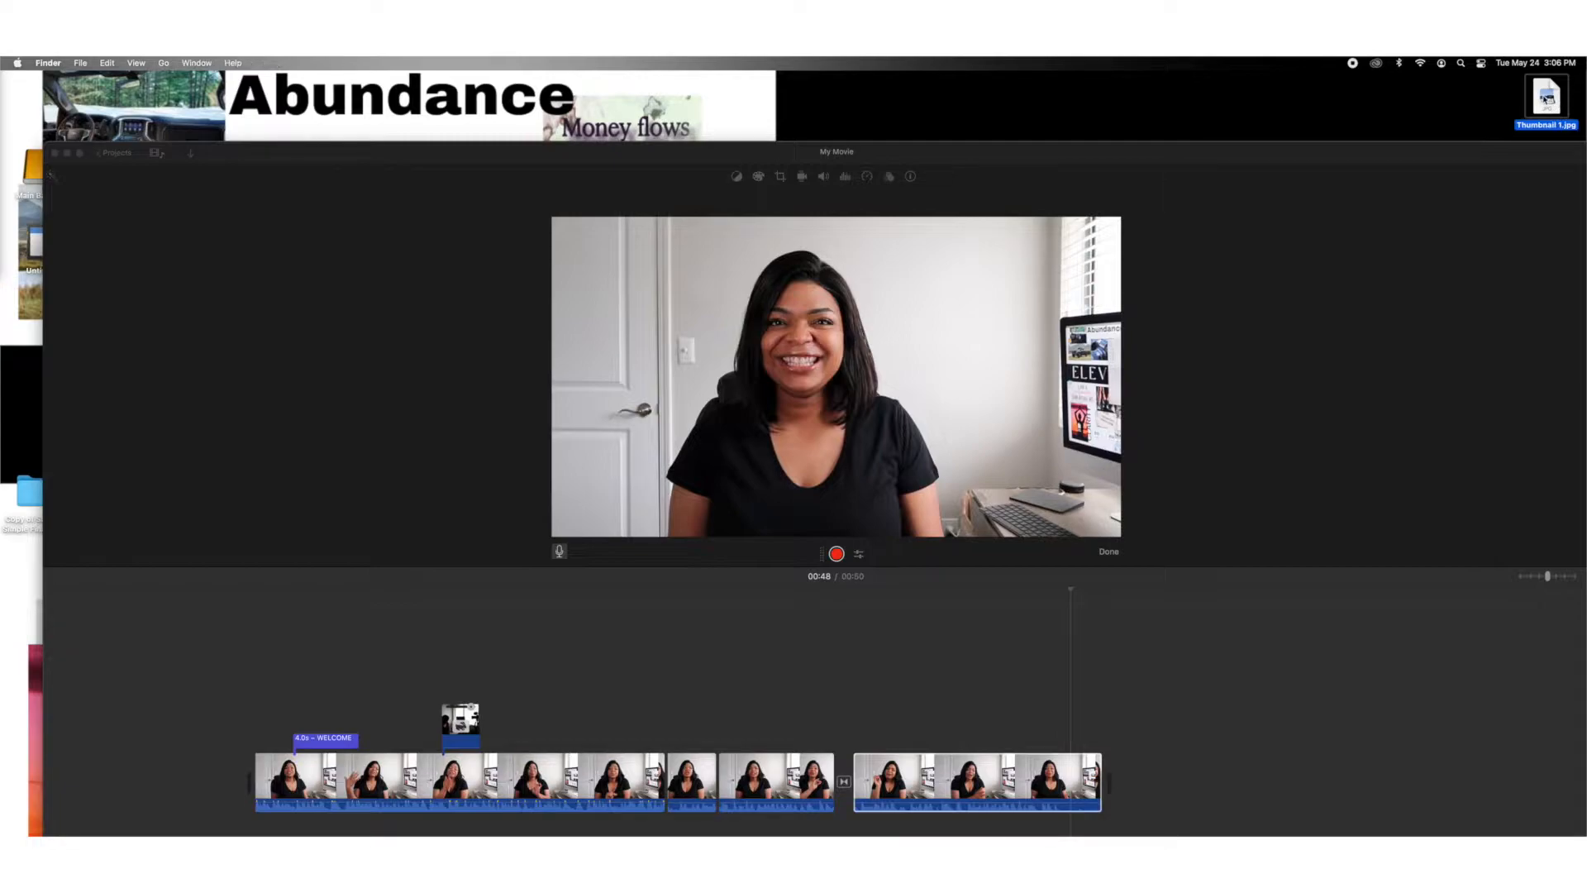
- Move the iMovie window back into place and trim the end of the last clip so the movie ends at 00:48
drag(1295, 137, 1357, 85)
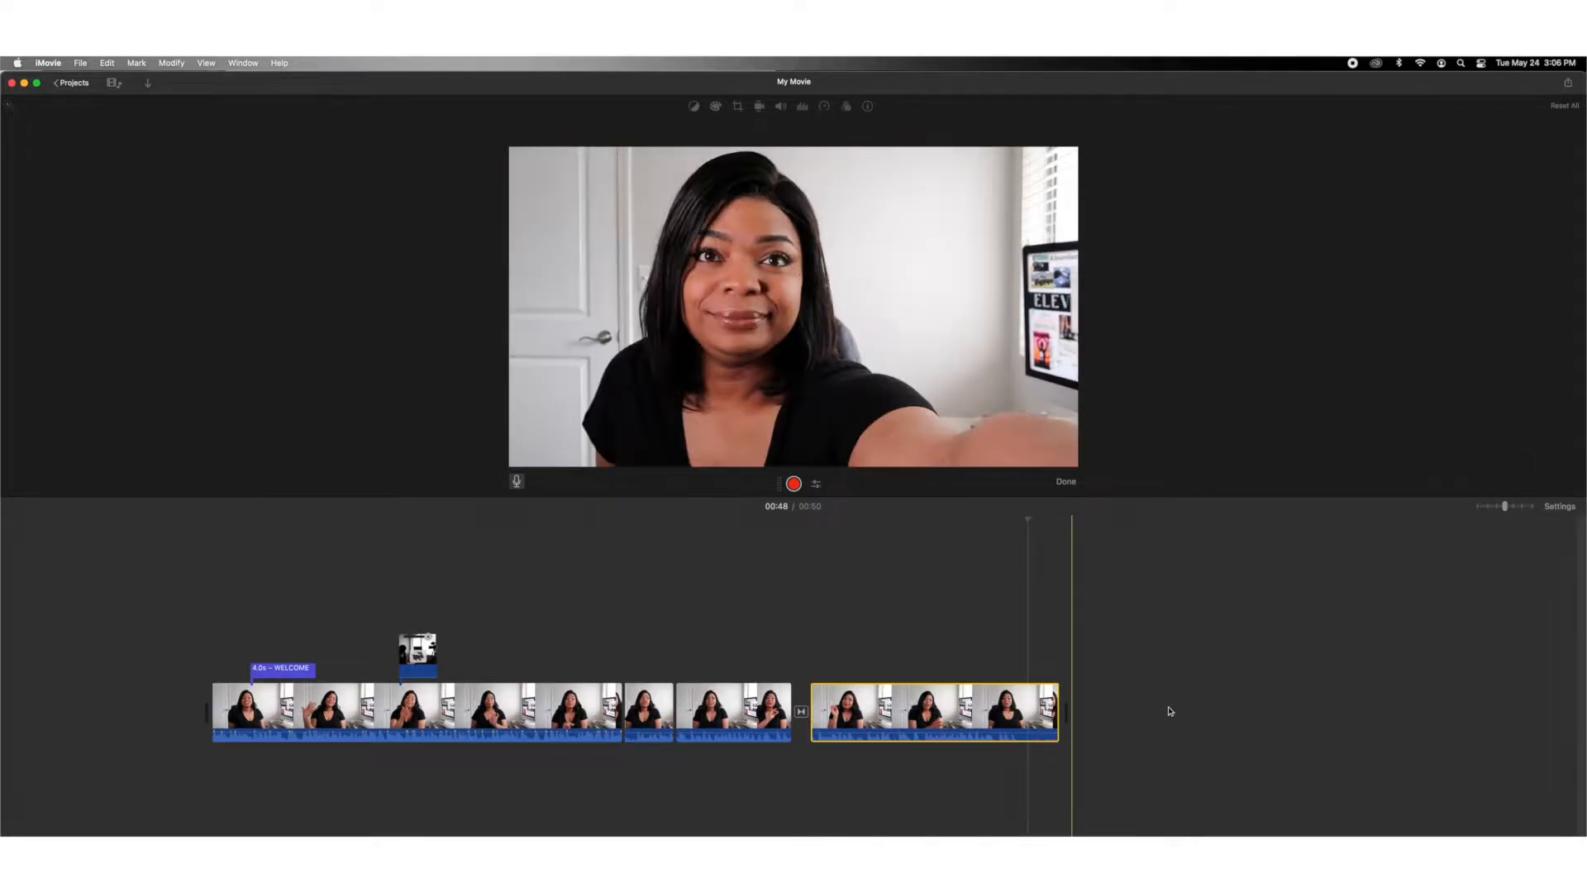
drag(1059, 698, 1030, 697)
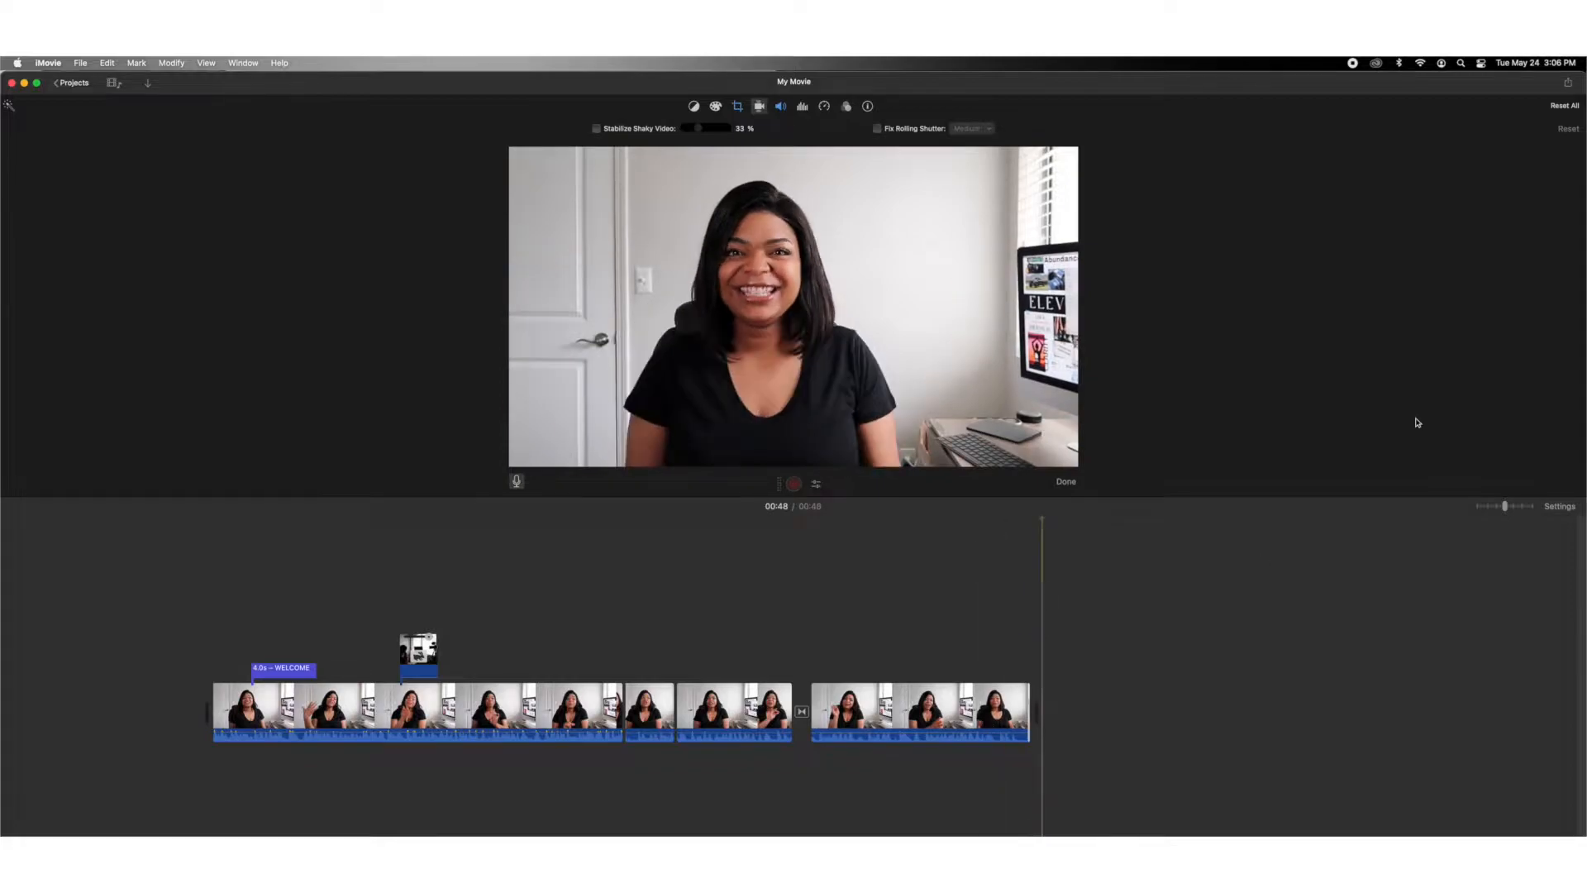
- Start exporting the movie as a file and replace its description with "Edit"
click(1568, 83)
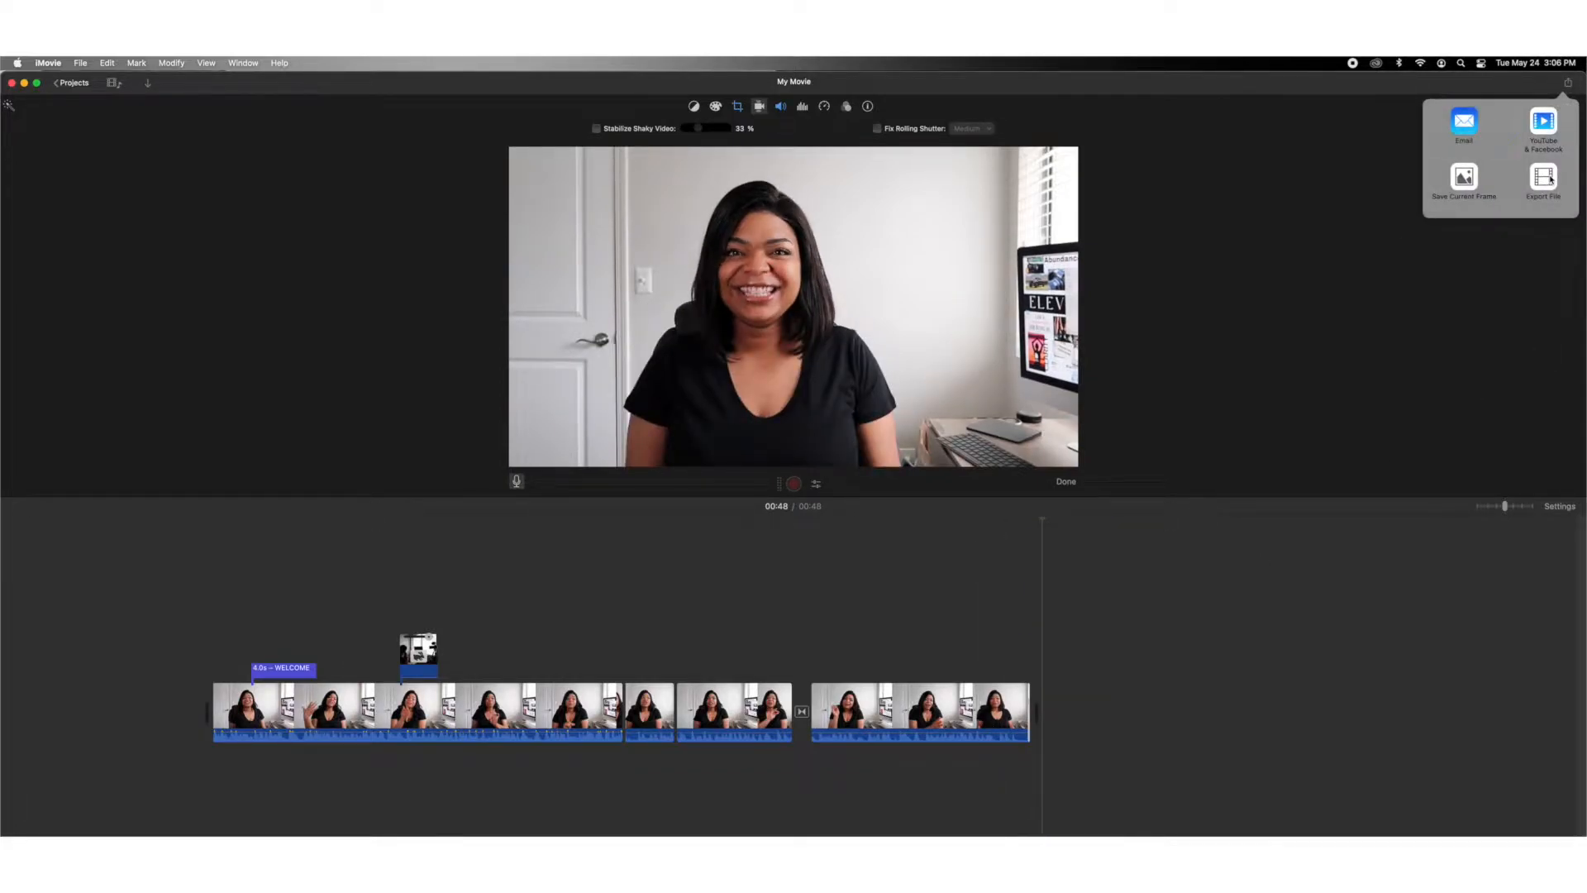
click(1544, 178)
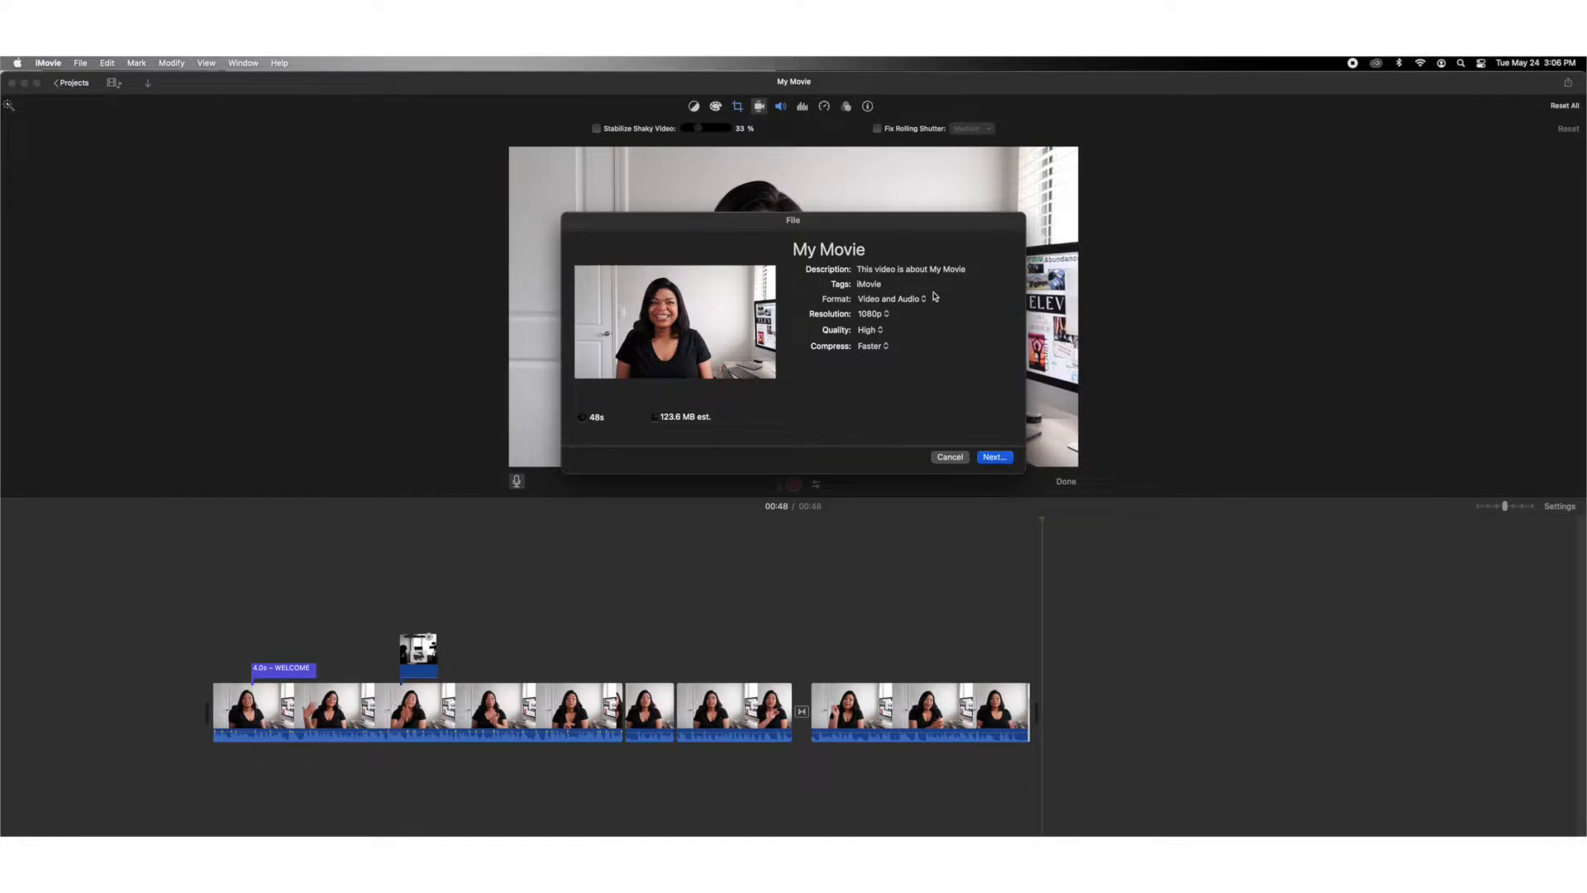
click(915, 269)
click(972, 269)
drag(977, 271, 858, 271)
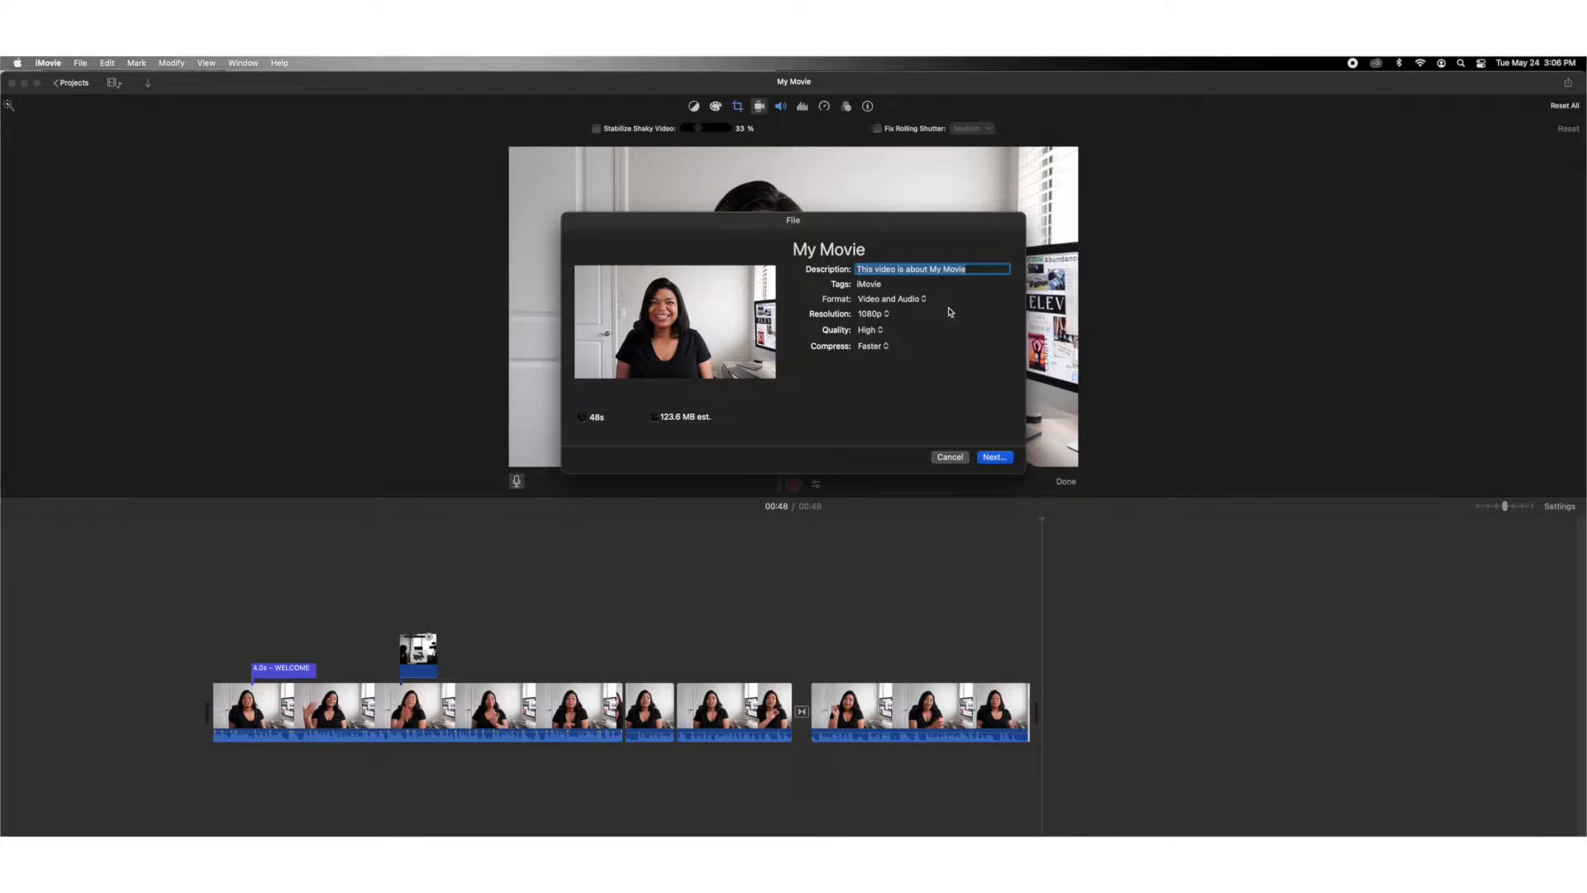
text(Edit)
- Review the format and resolution choices for the export, keeping Video and Audio at 1080p
click(925, 300)
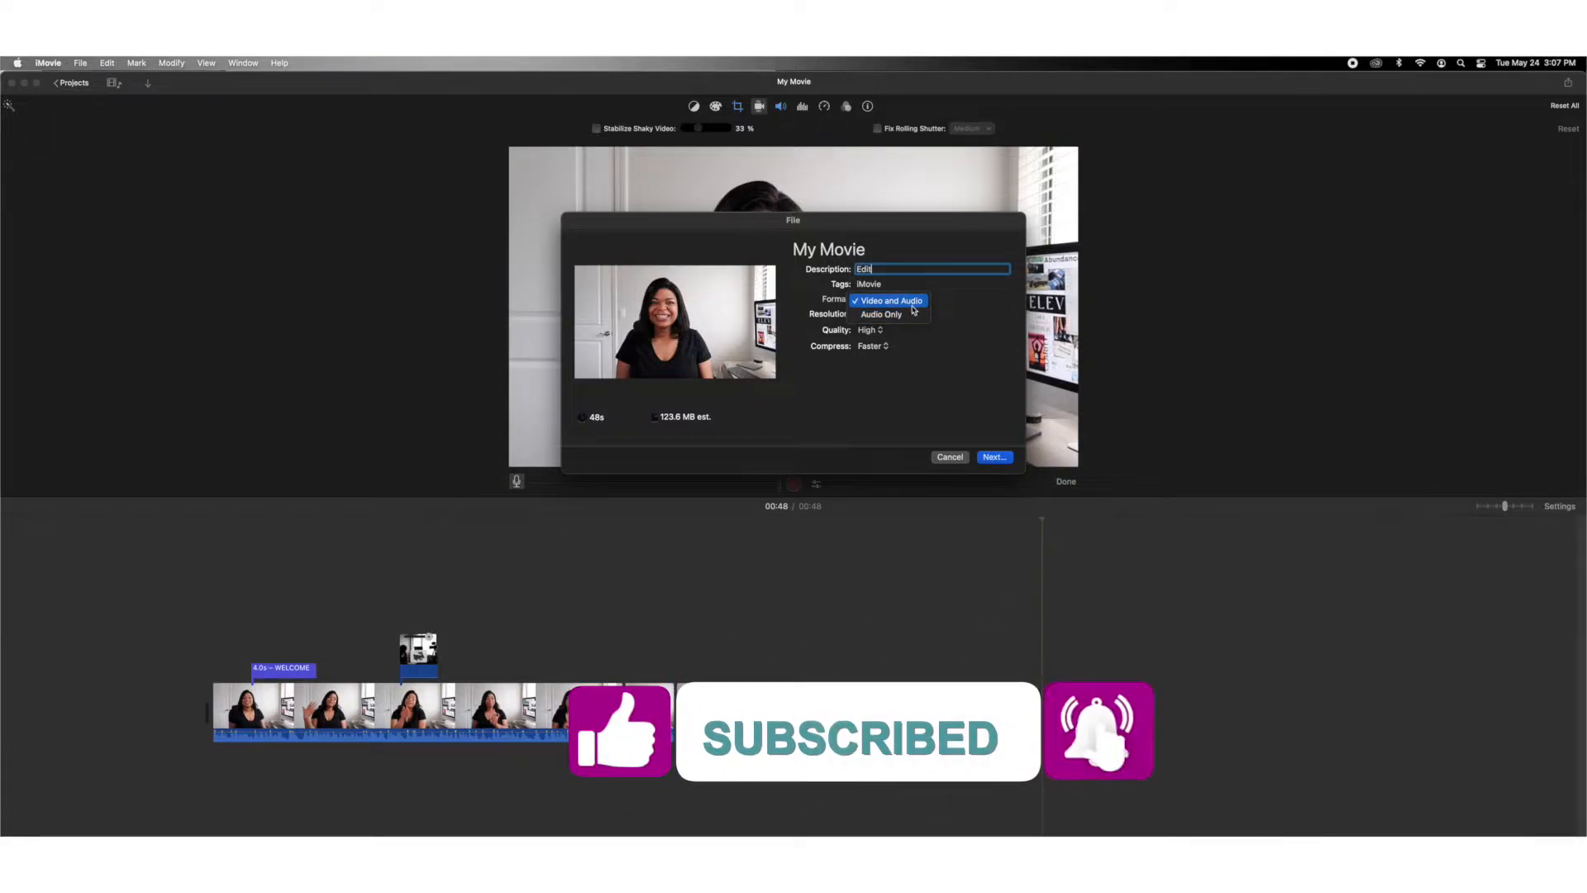
click(914, 308)
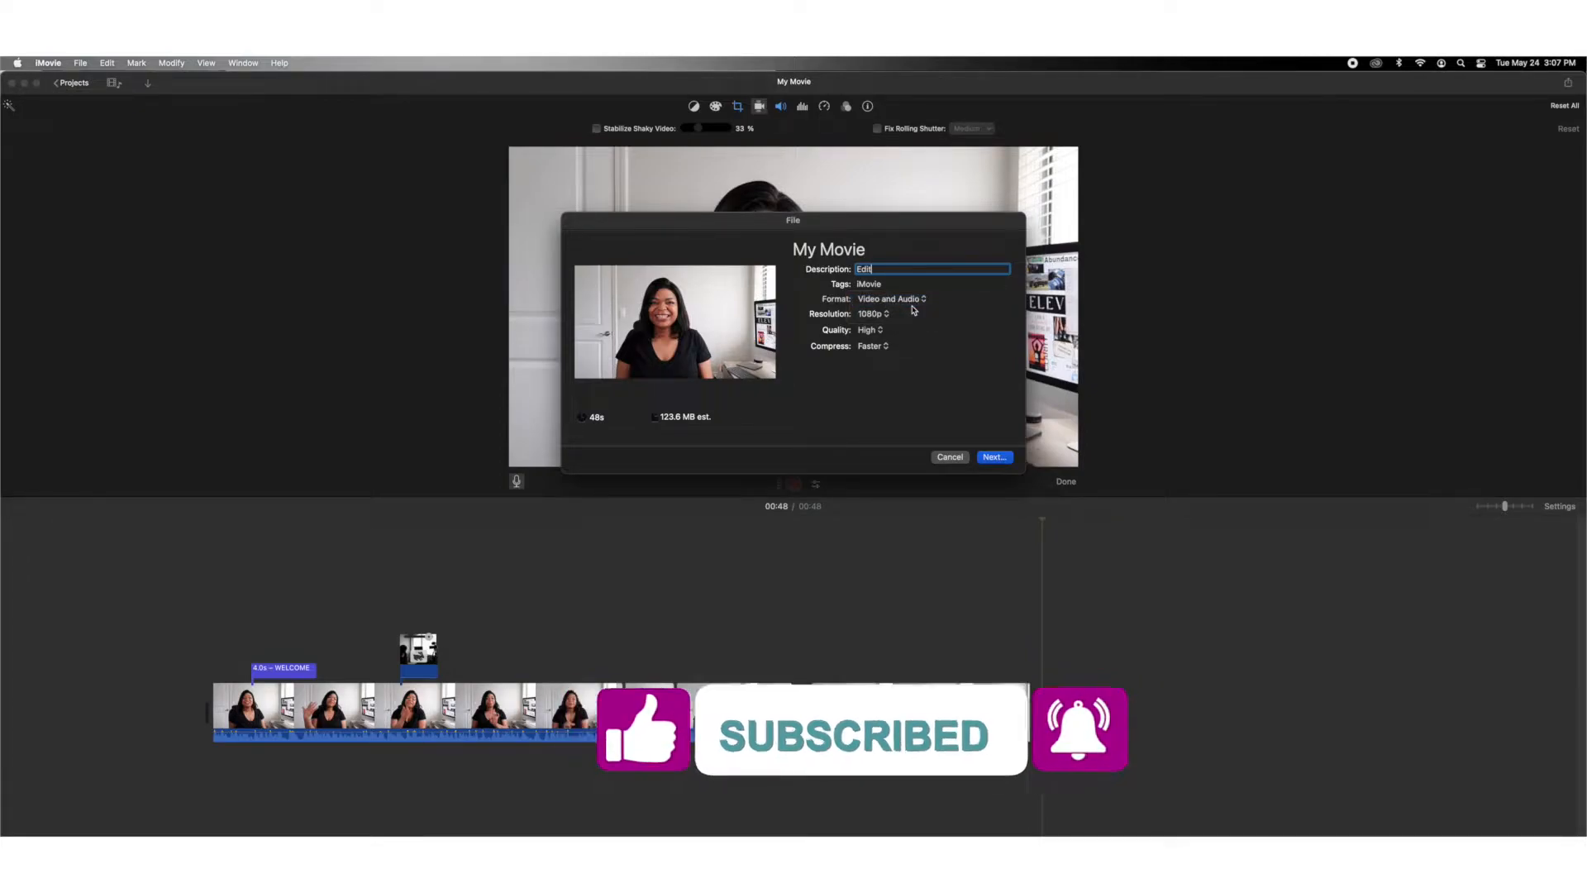
click(885, 317)
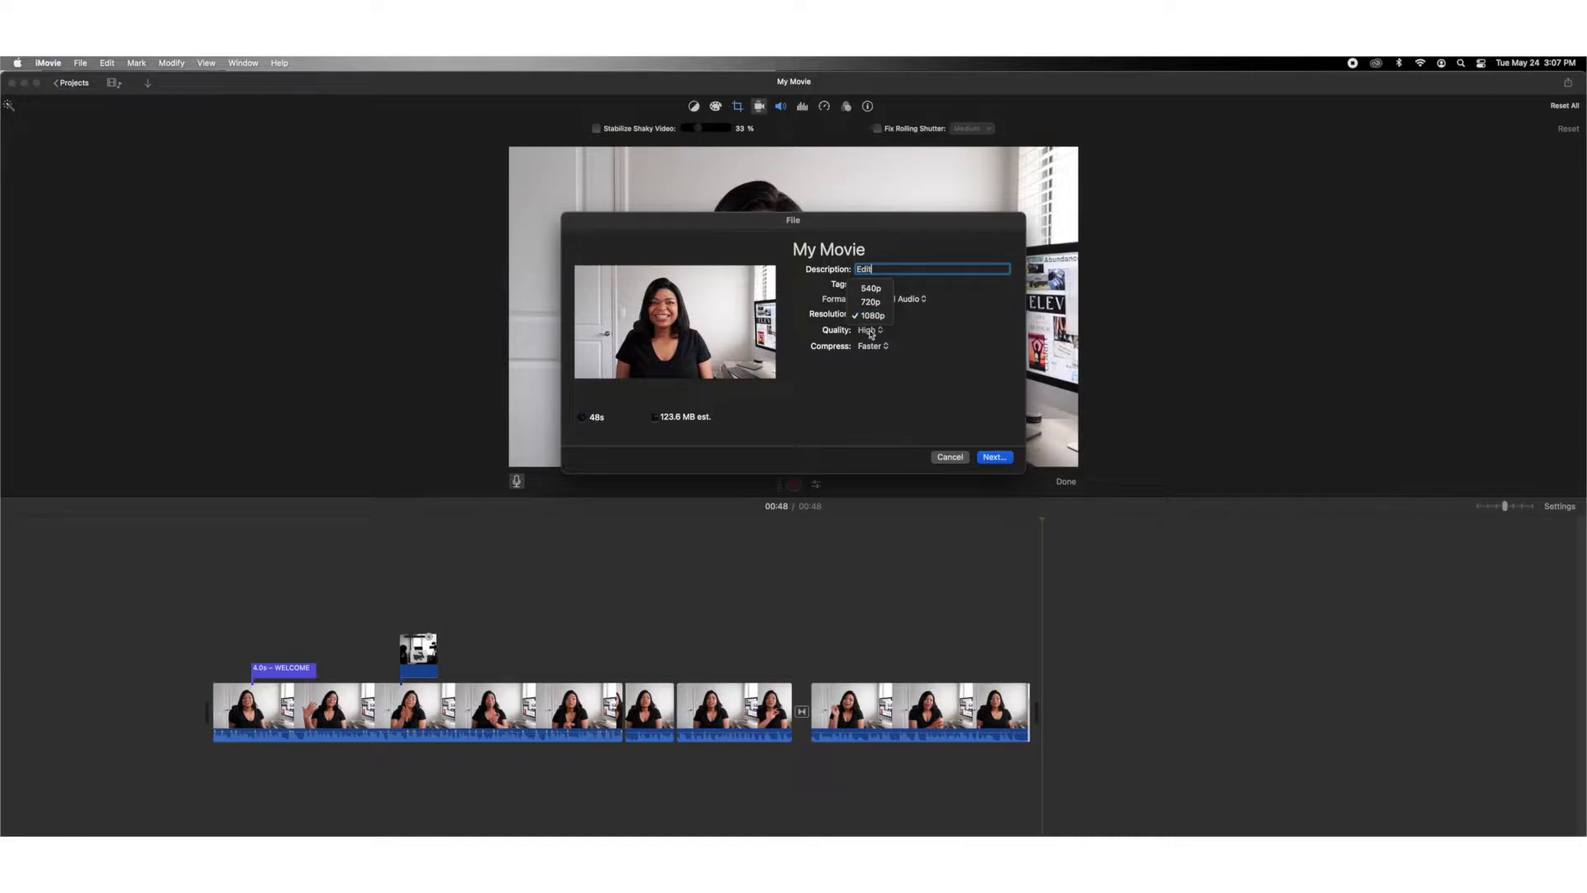
click(926, 324)
- Try the Best (ProRes) export quality to check the estimated file size, and return the quality to High
click(878, 332)
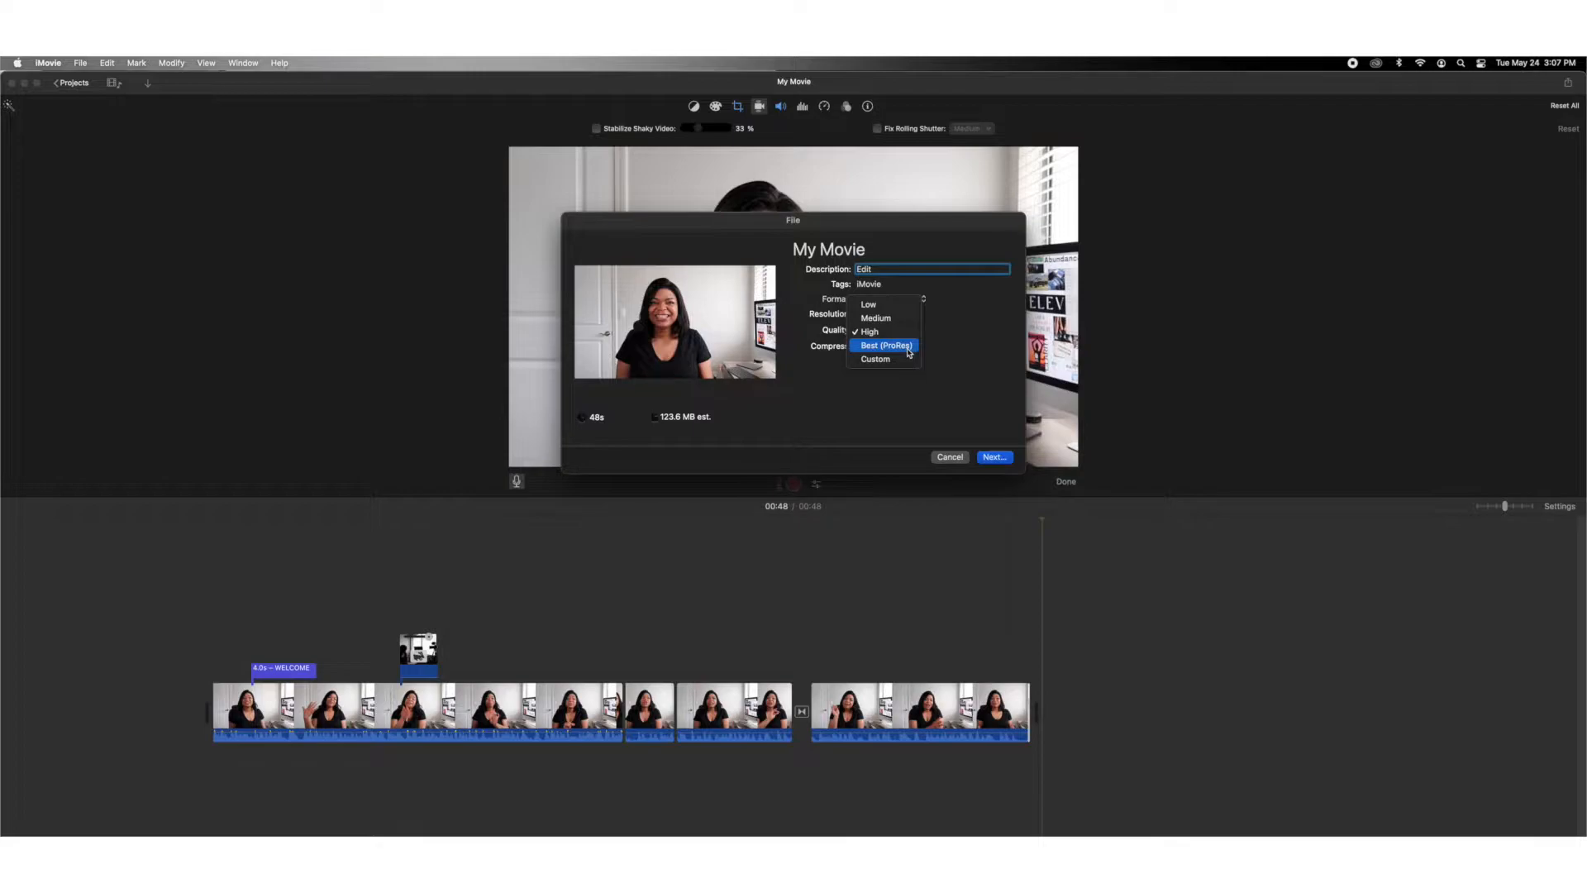
click(909, 352)
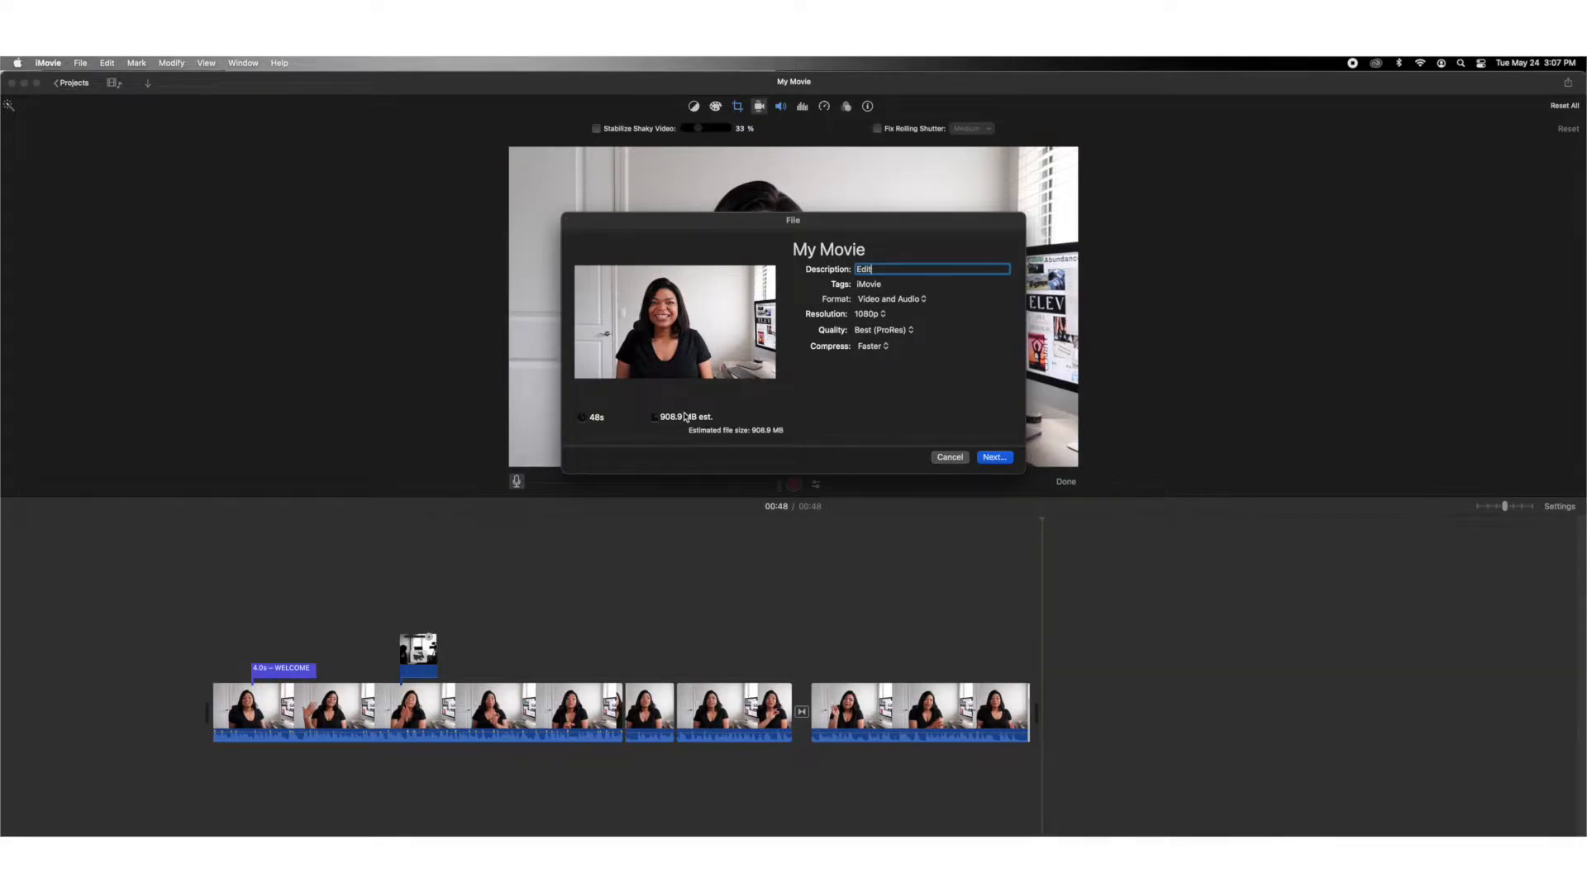
click(911, 333)
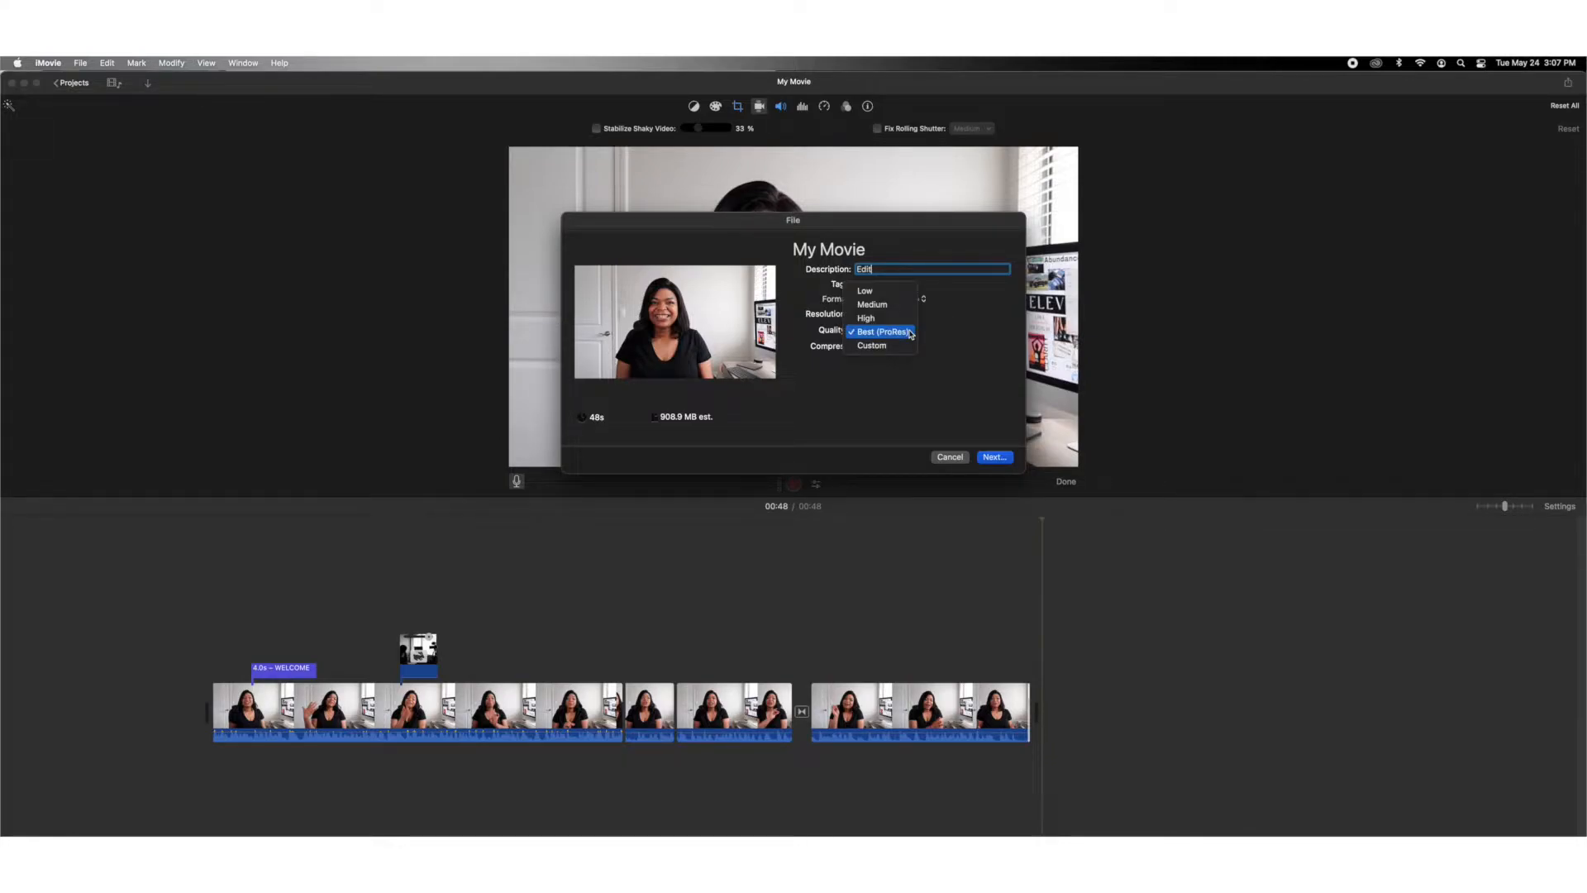
click(889, 321)
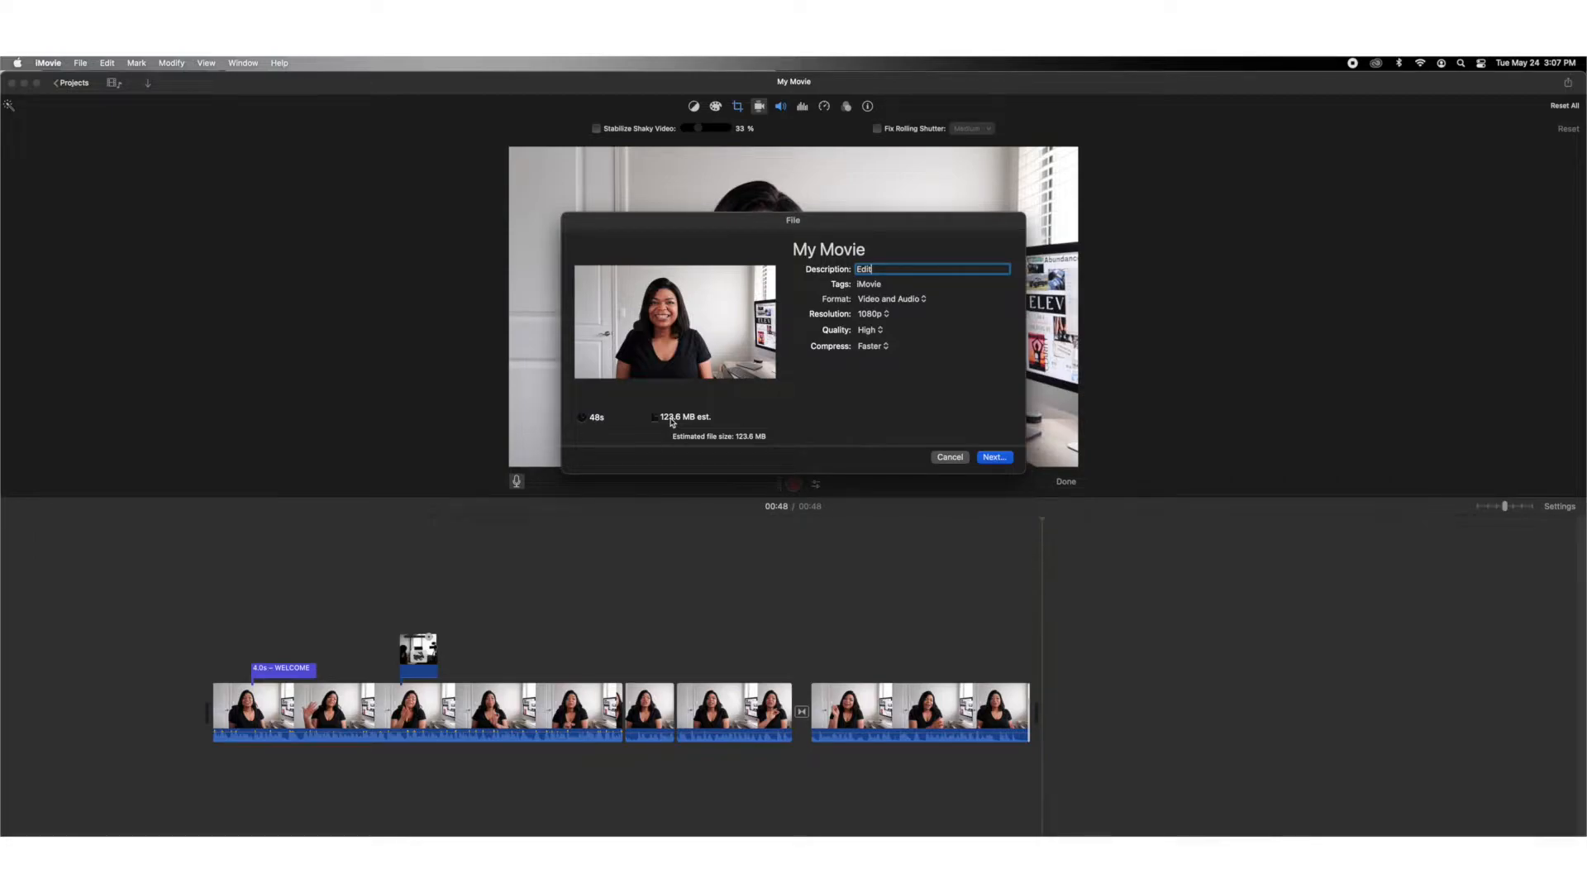
- Set the export compression to Better Quality and proceed to choosing the file's name and location
click(881, 350)
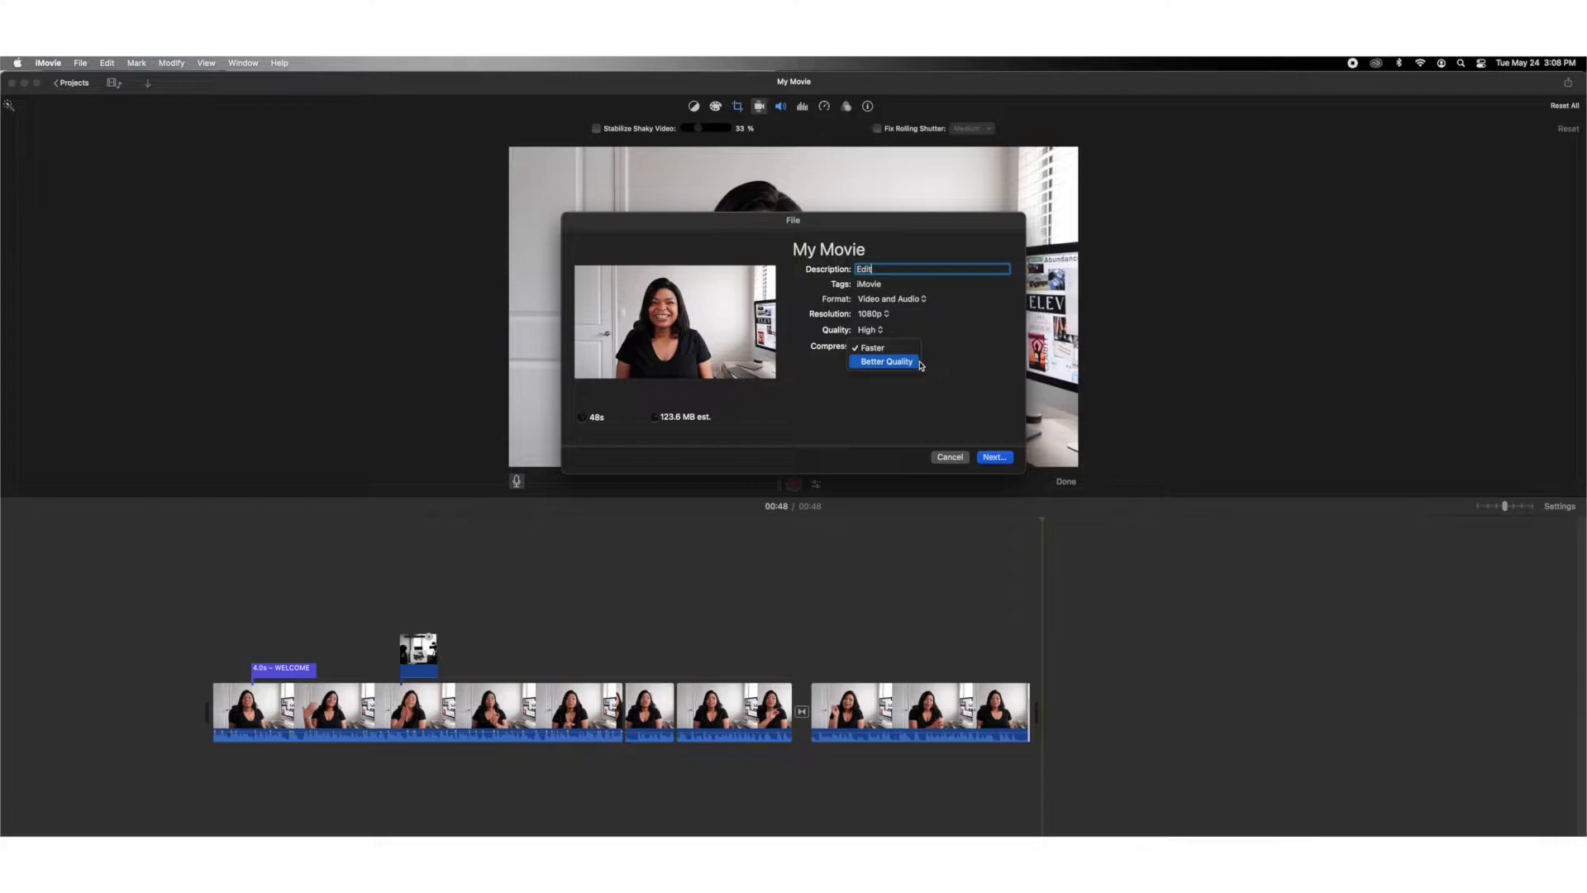
click(919, 364)
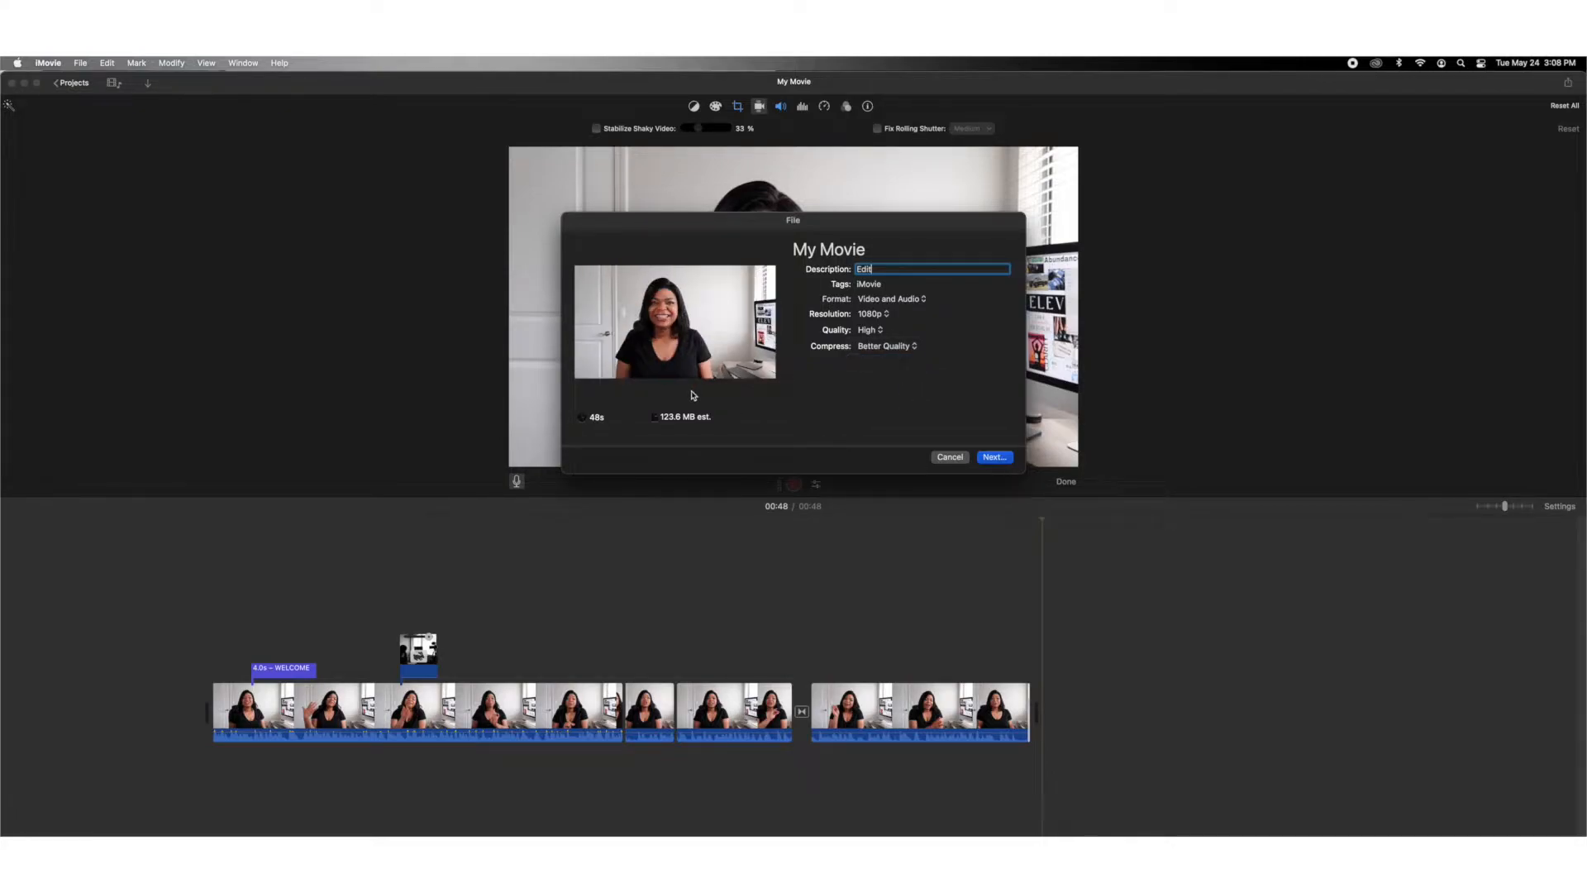
click(995, 457)
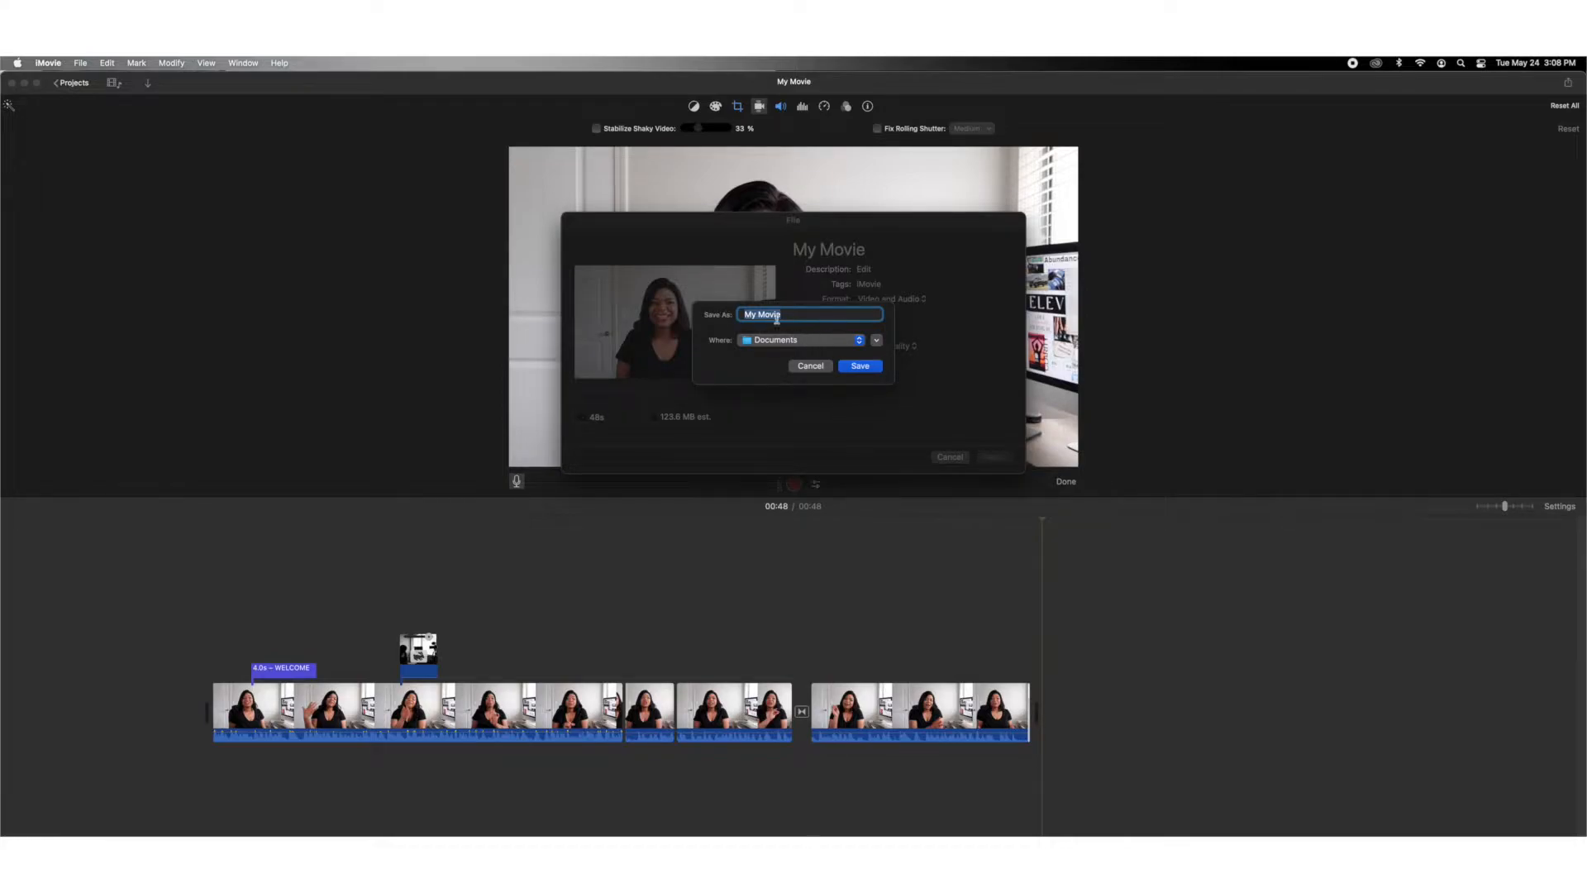
- Name the exported file Edit, save it to Desktop — iCloud, and check the export's progress
text(Edit)
click(835, 344)
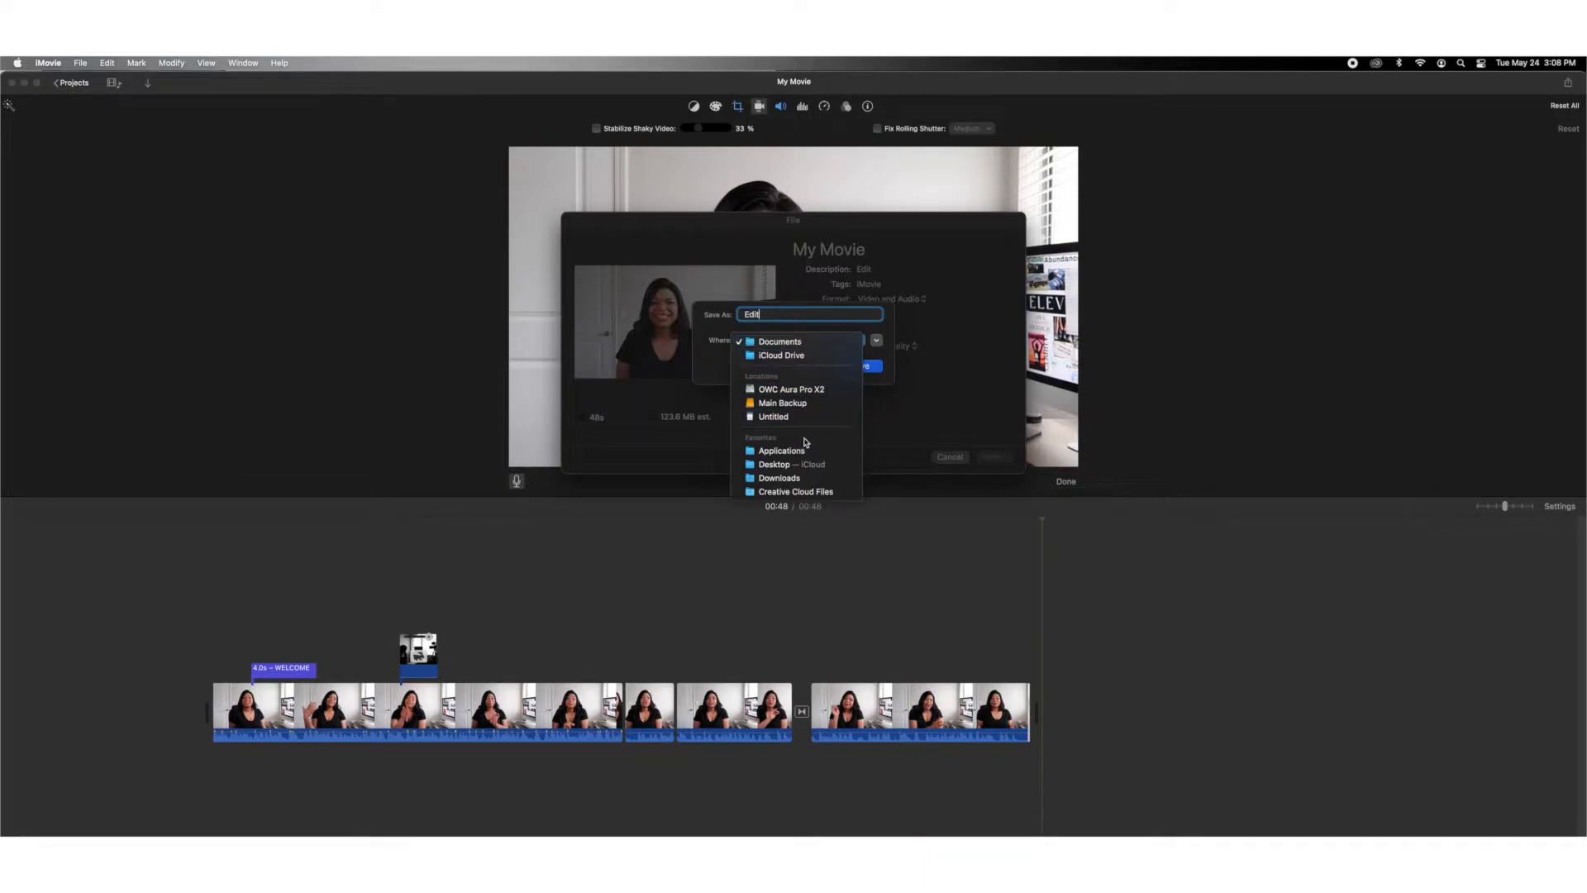
click(819, 464)
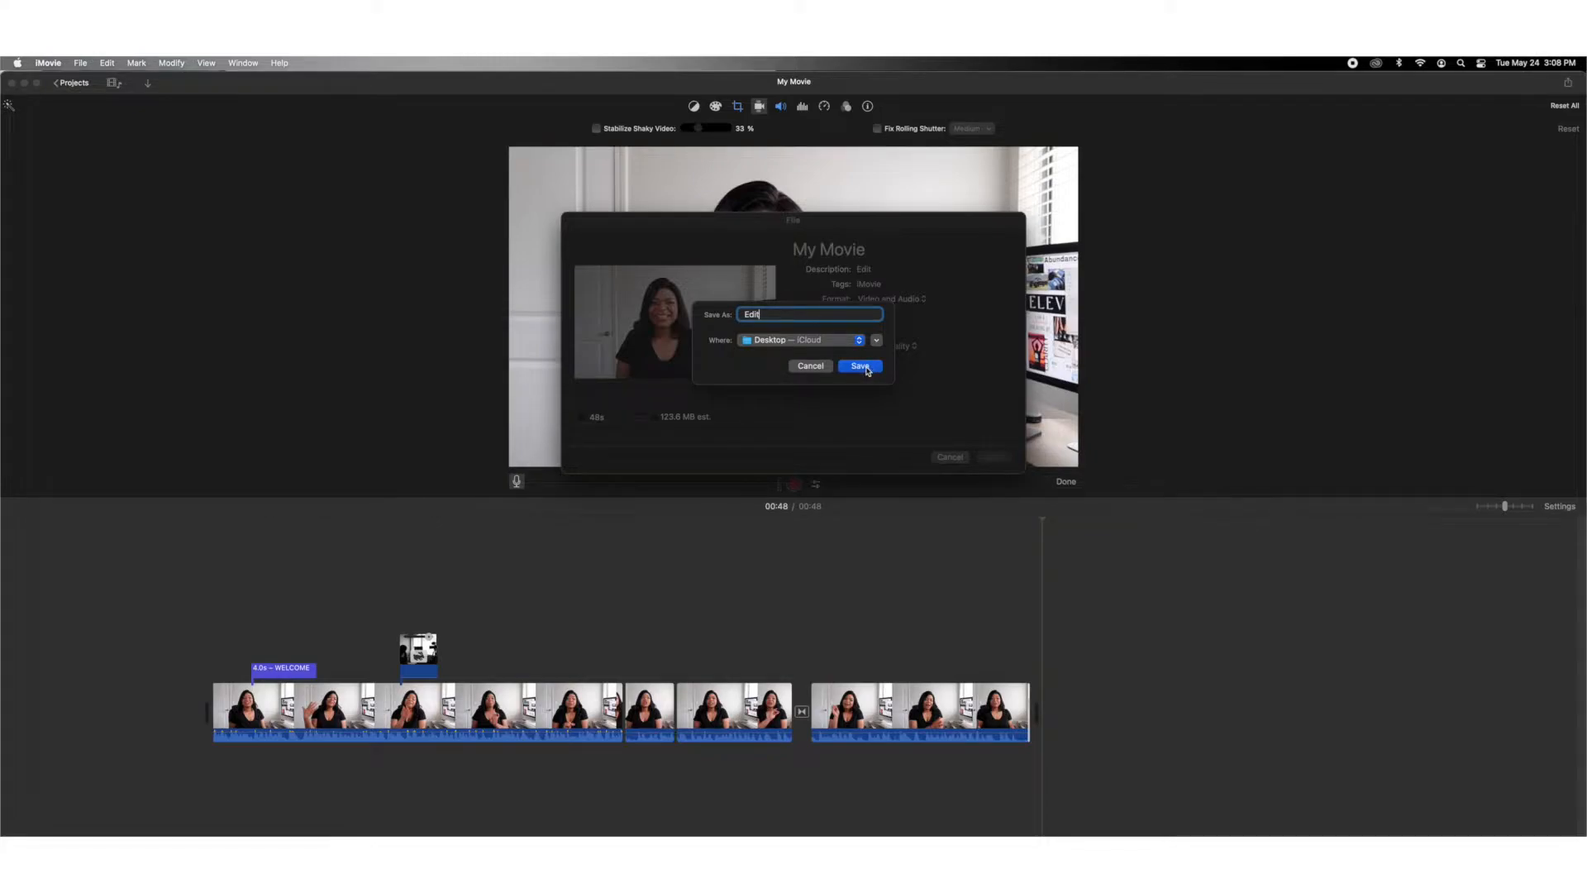
click(867, 370)
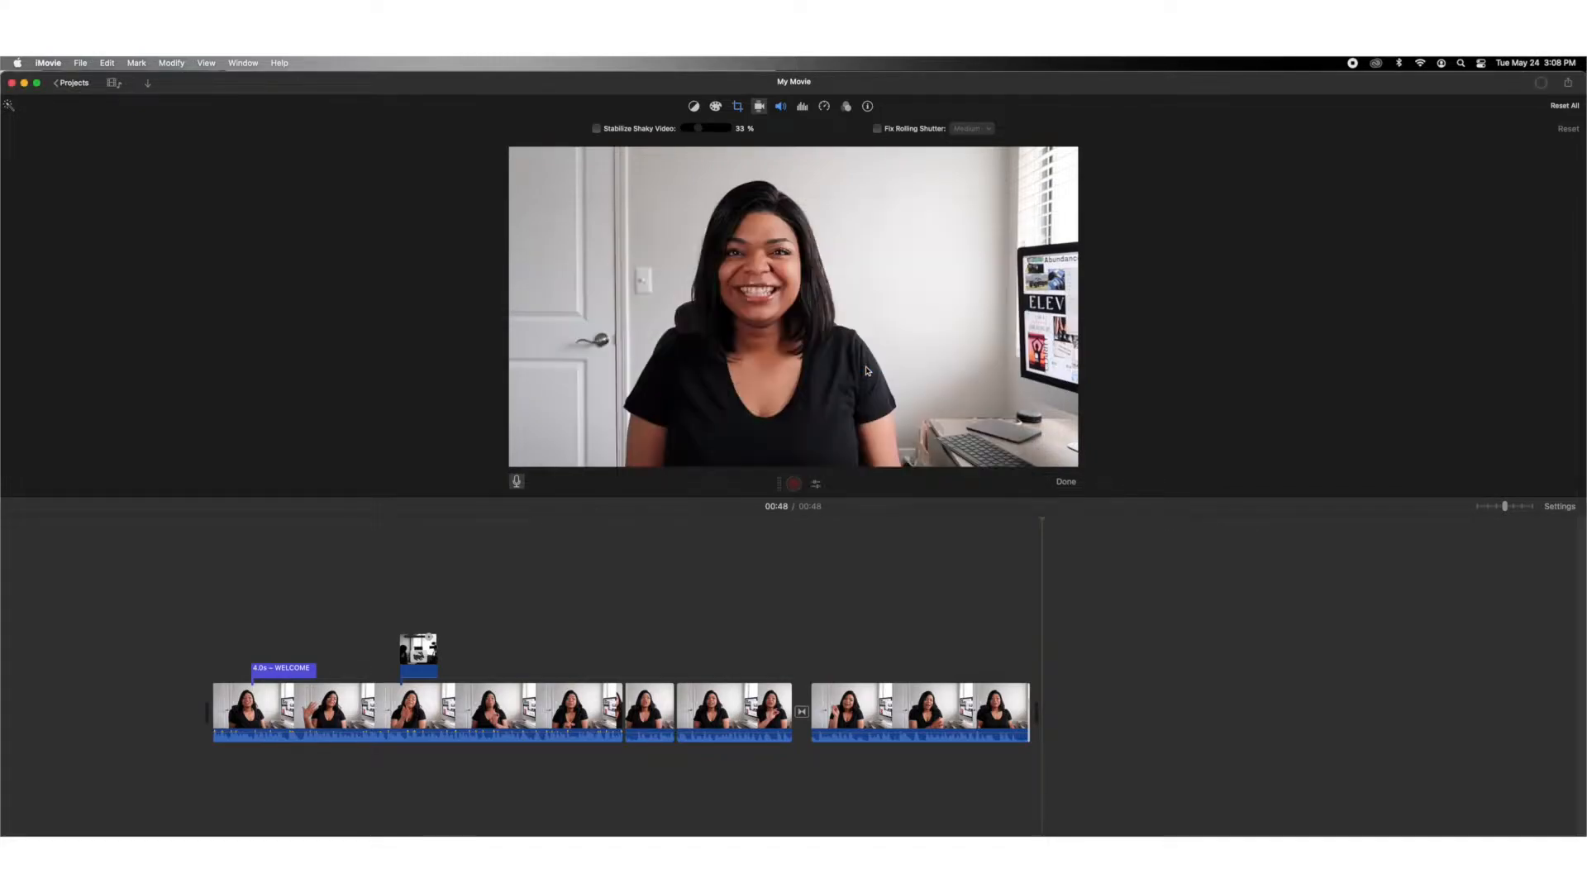
click(1542, 84)
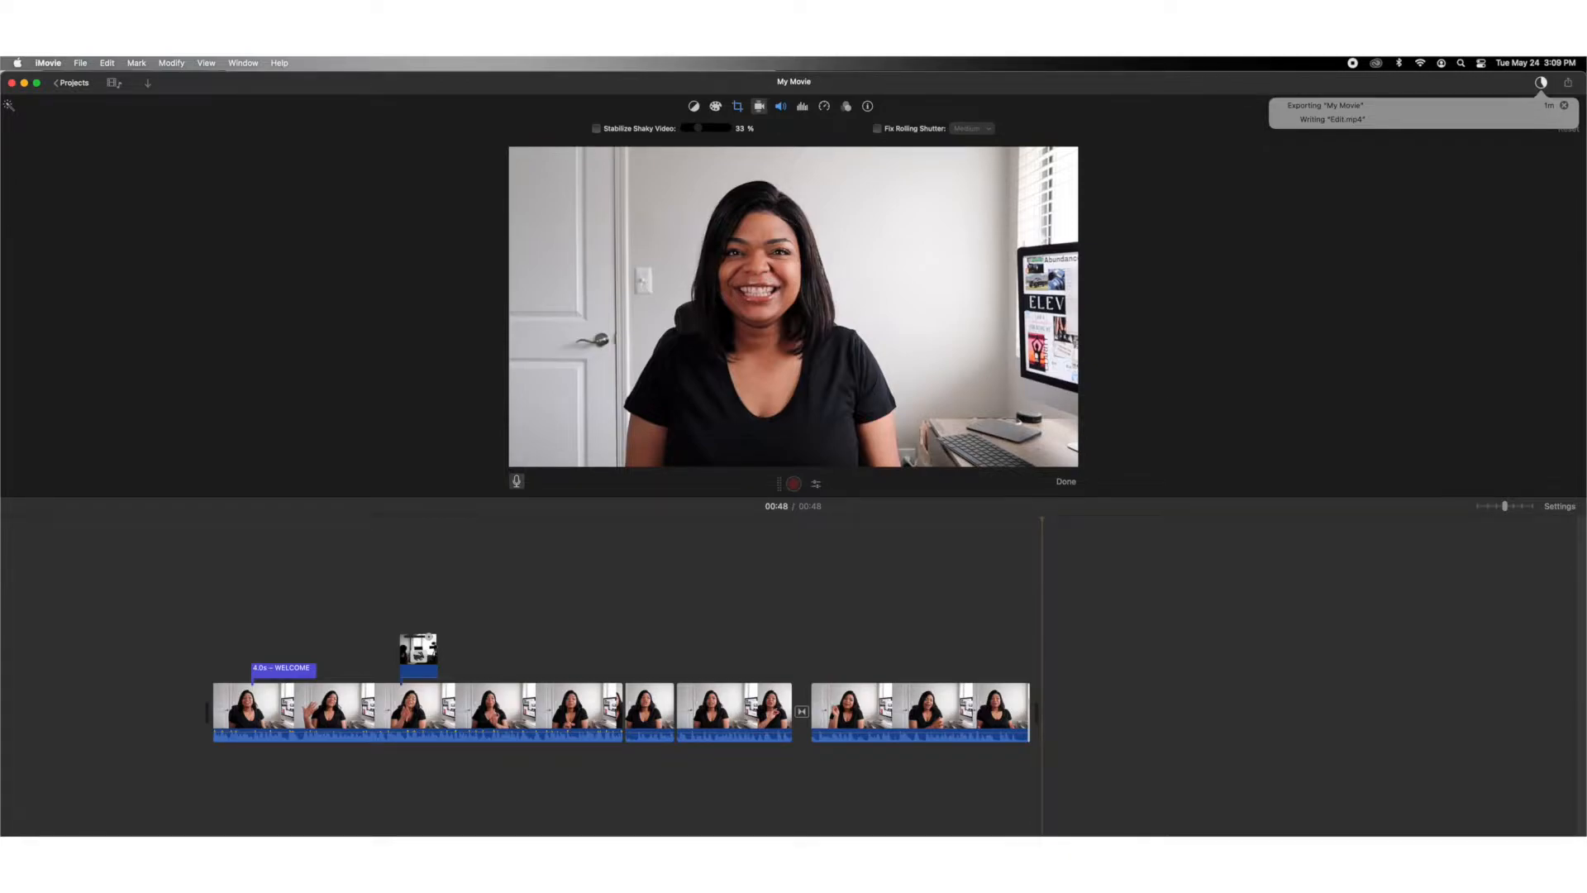
- Move the movie project window aside, try to open the thumbnail image on the desktop, and dismiss the alert
drag(950, 73, 886, 72)
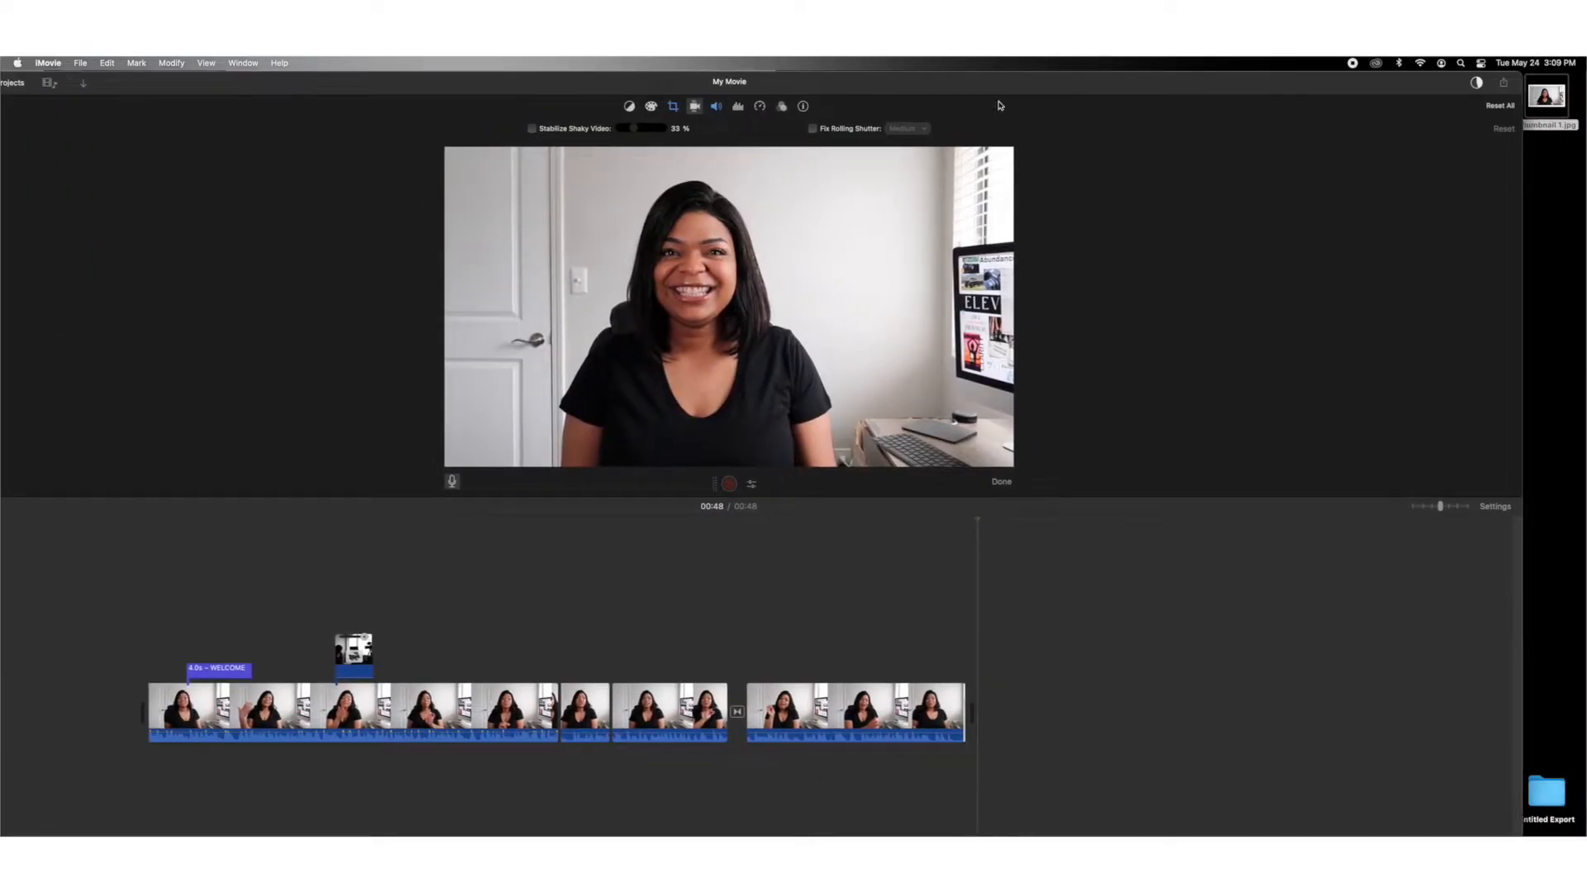
click(1541, 97)
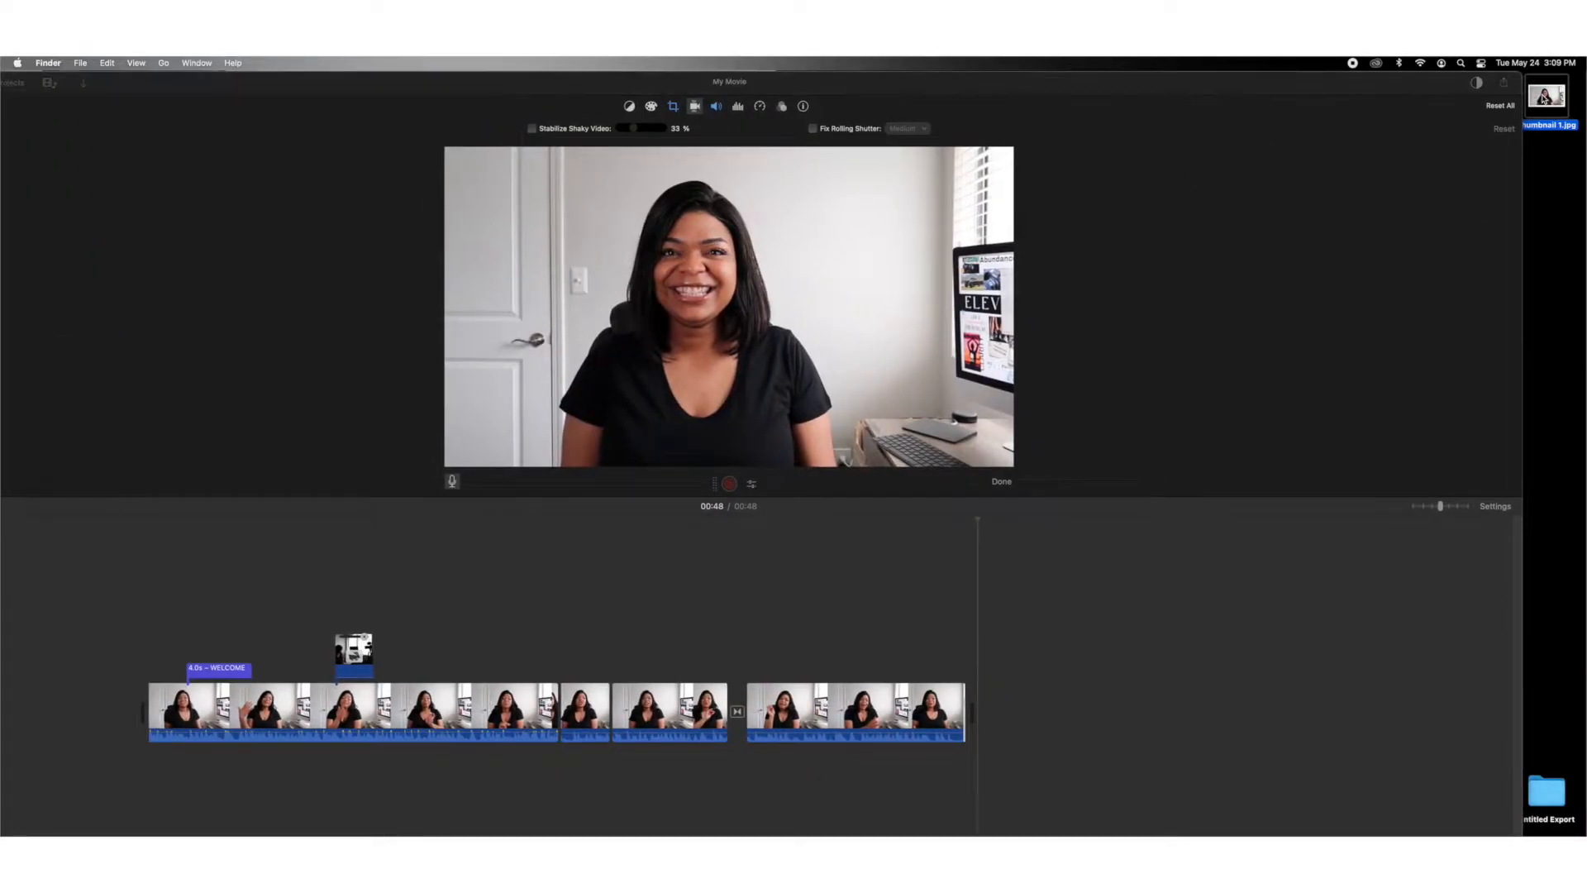
double_click(1542, 100)
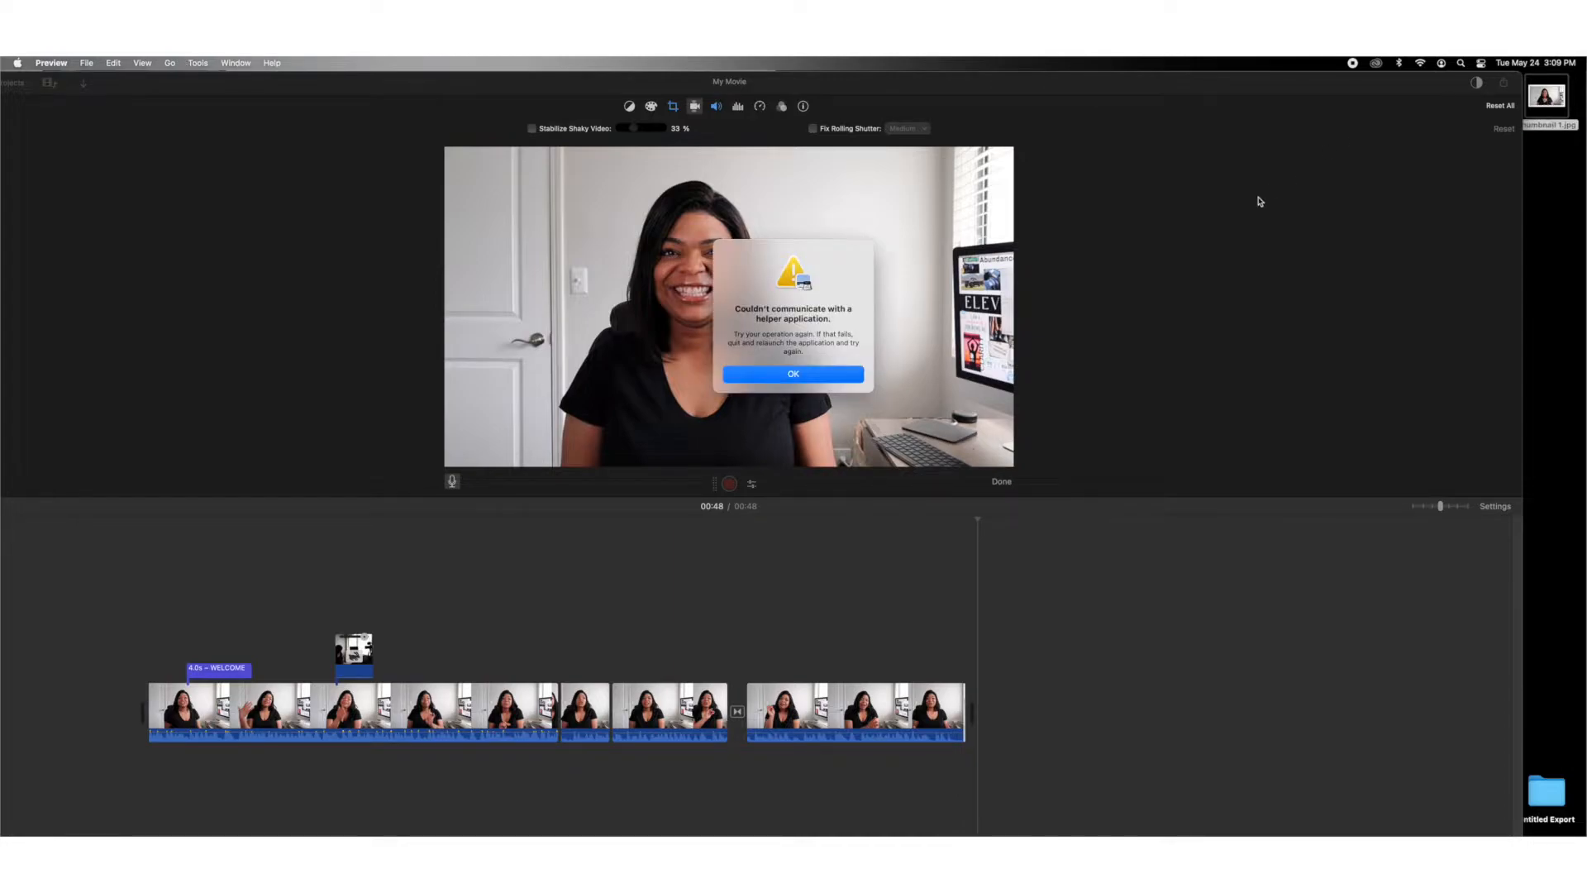
click(807, 376)
click(827, 380)
click(827, 381)
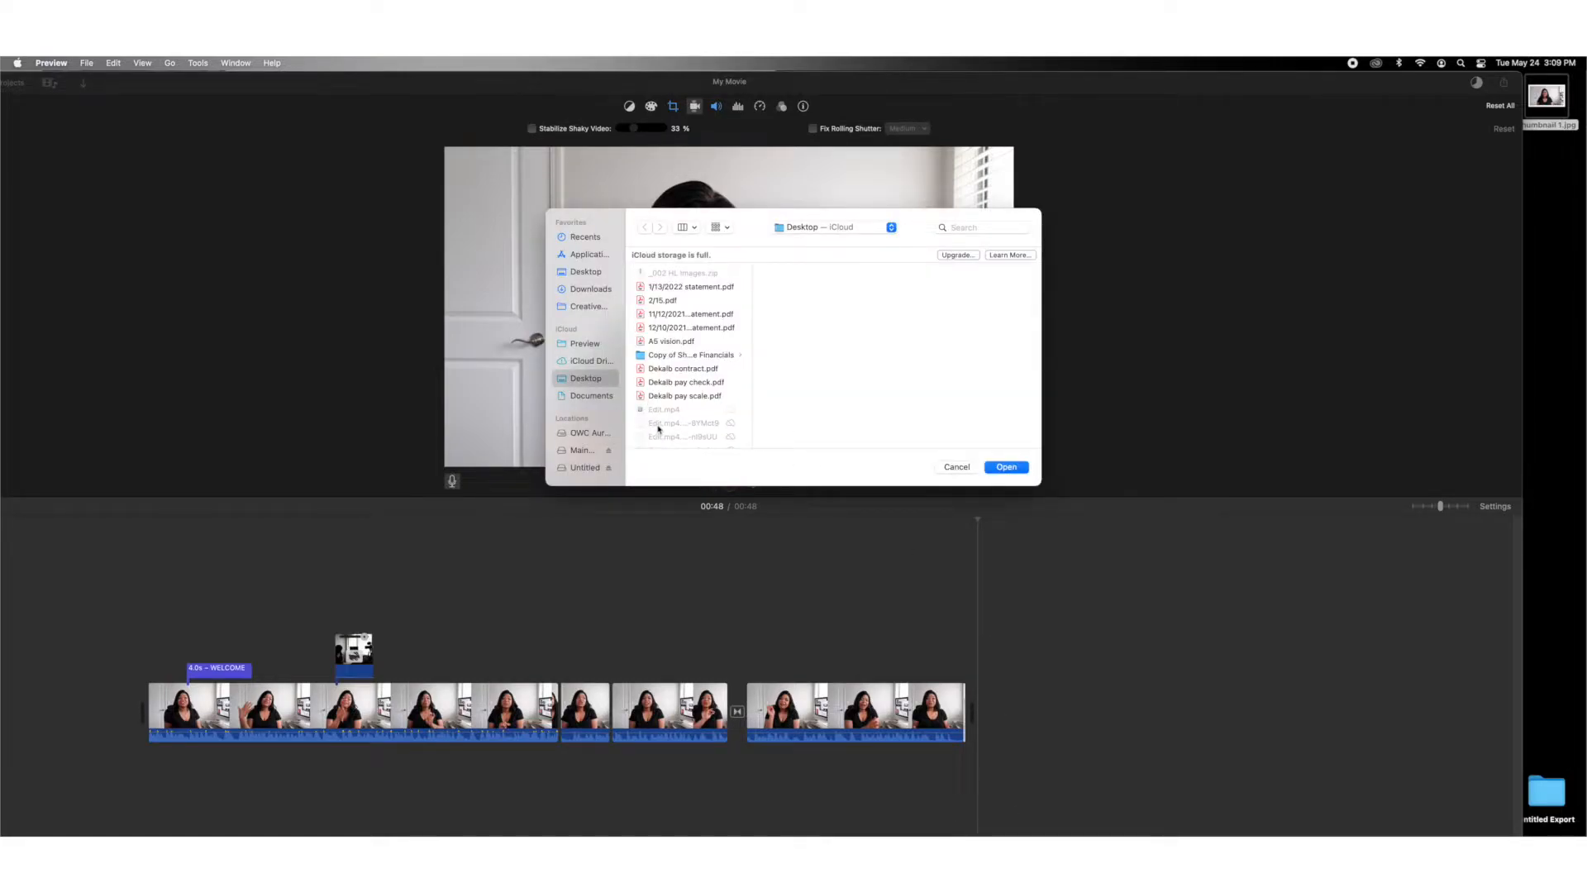
- Try to open Thumbnail 1.jpg from the Desktop — iCloud folder in Preview, and return to the iMovie project window
scroll(682, 368, down, 5)
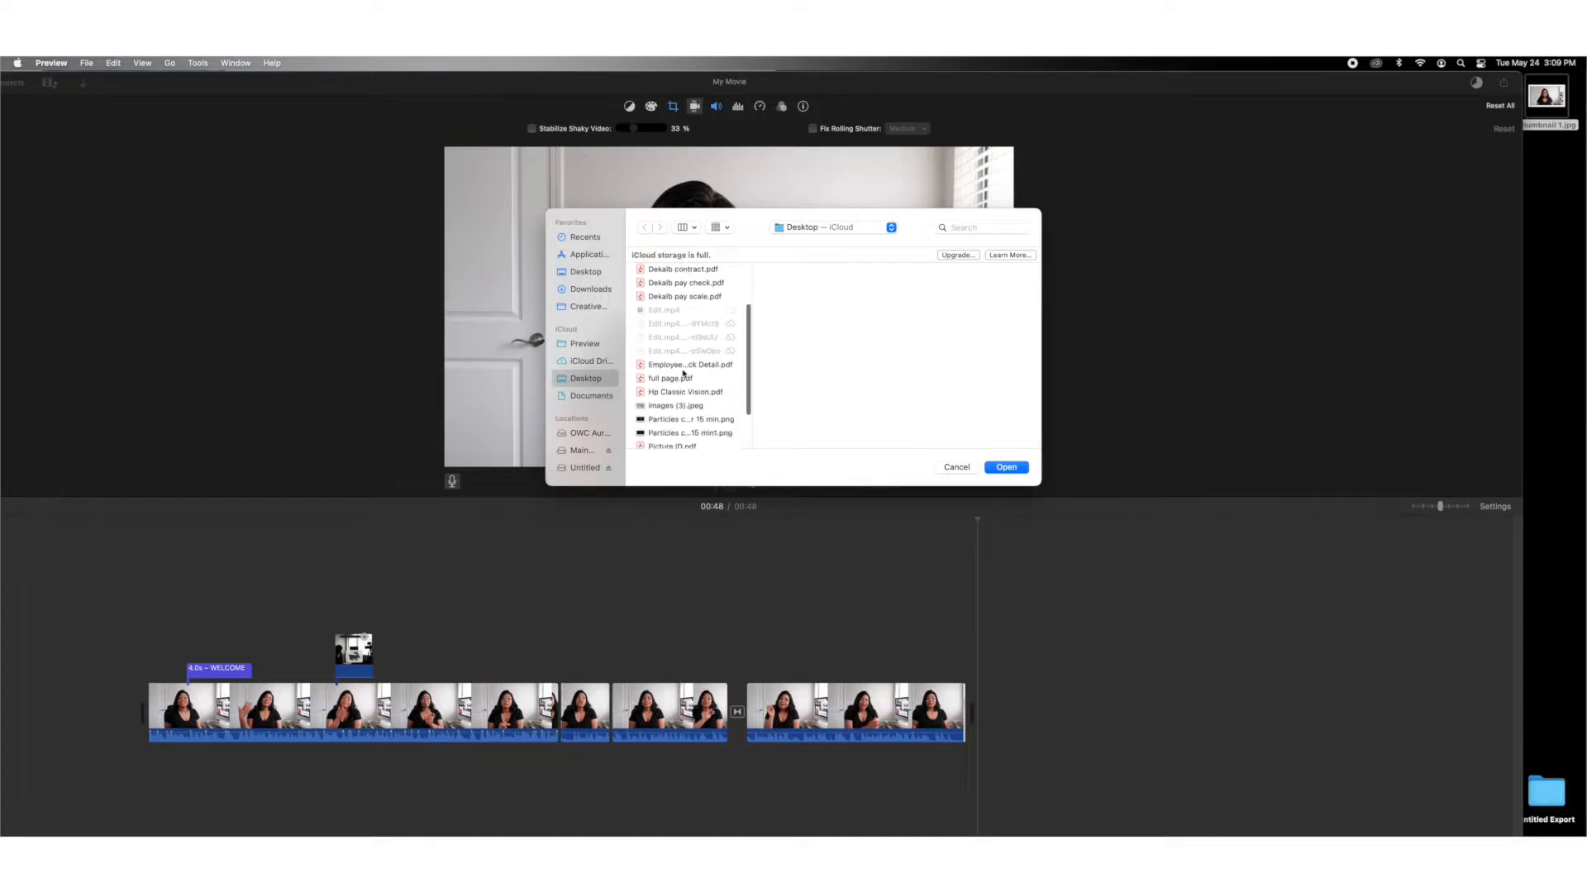
click(676, 395)
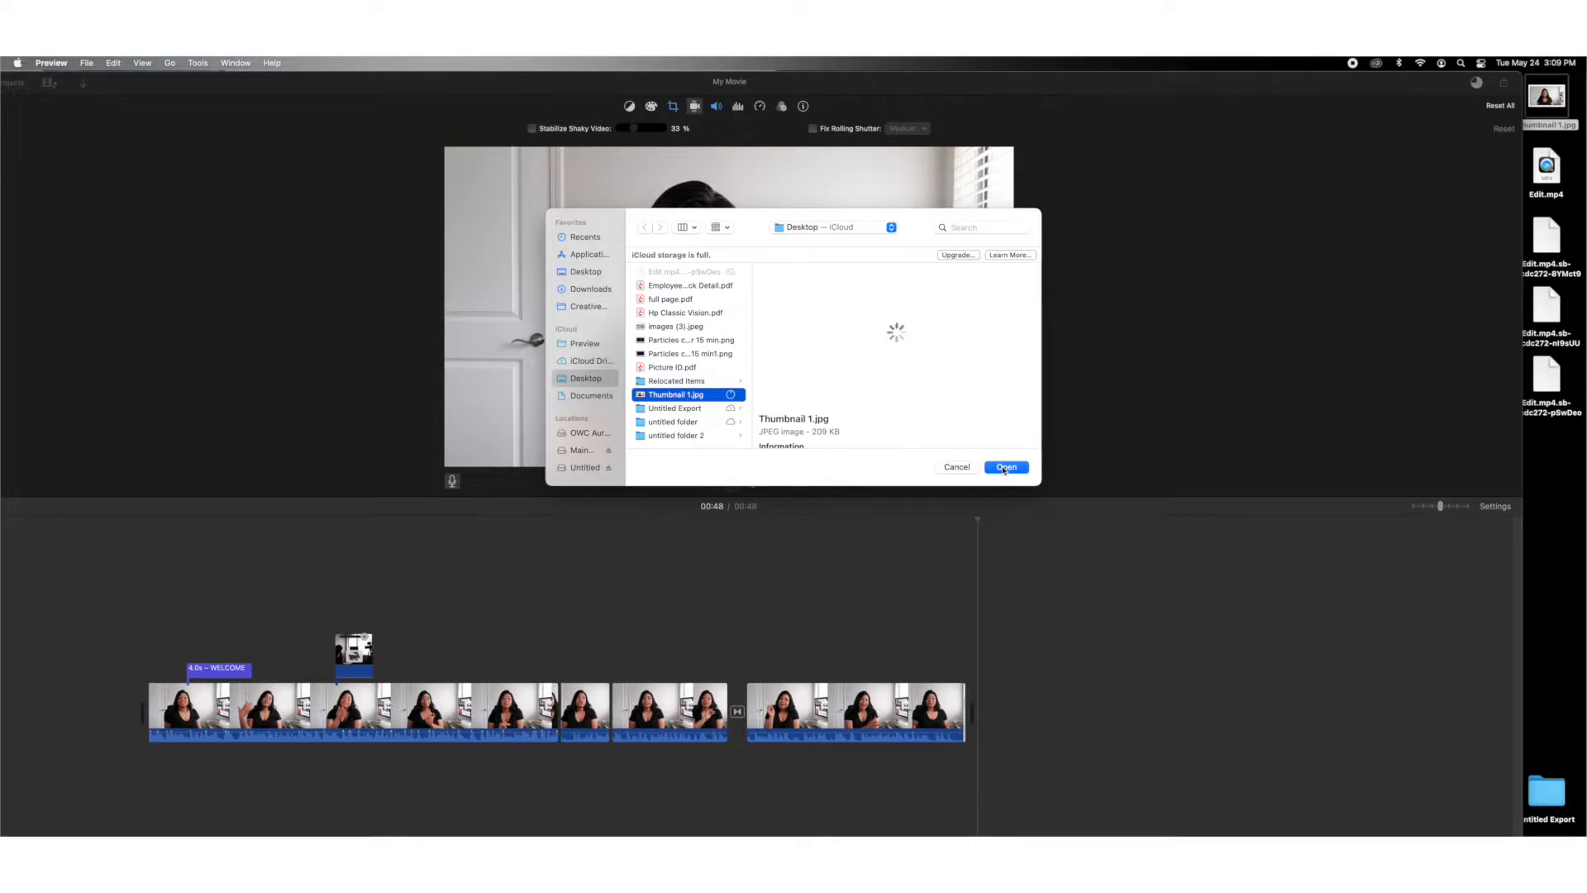
click(1005, 468)
double_click(777, 91)
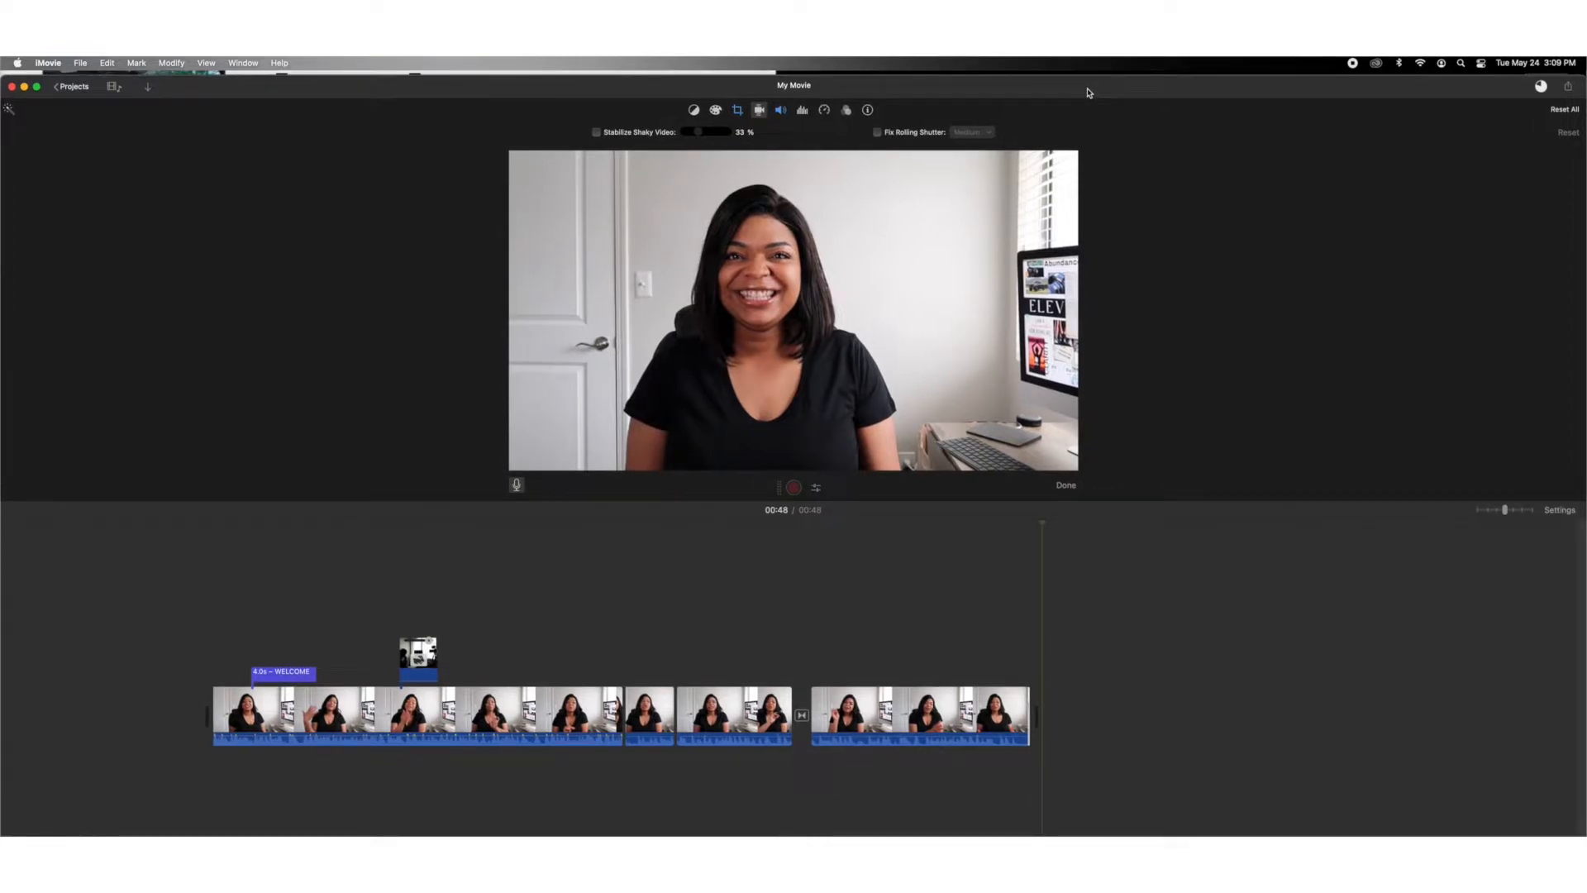
- Save the current movie frame as an image named Thumbnail 1 on the Main Backup drive
click(1566, 93)
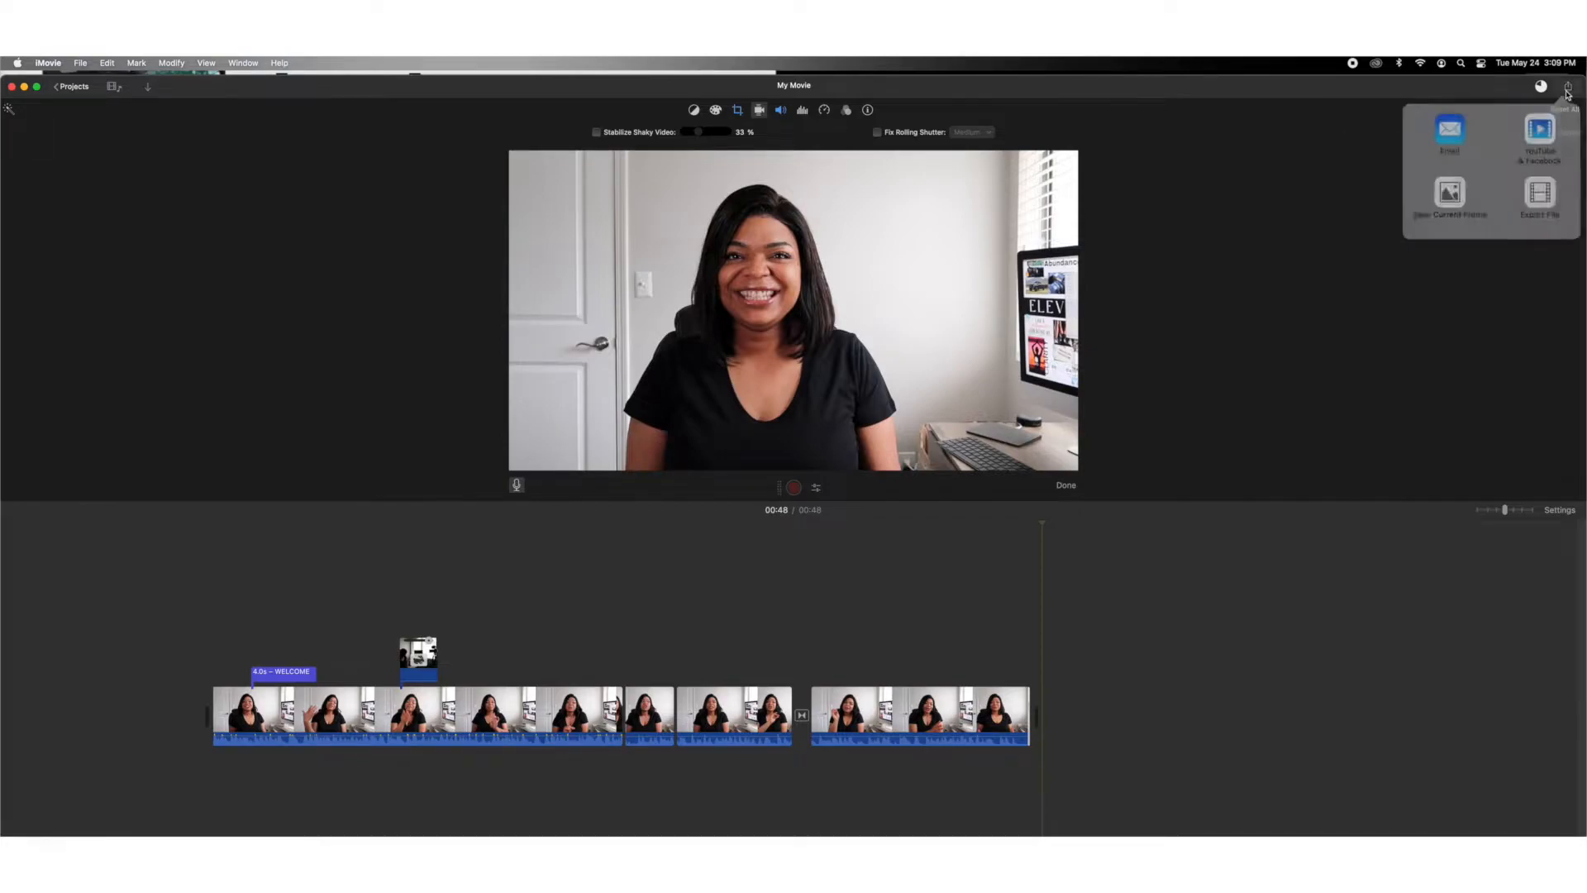
click(1465, 183)
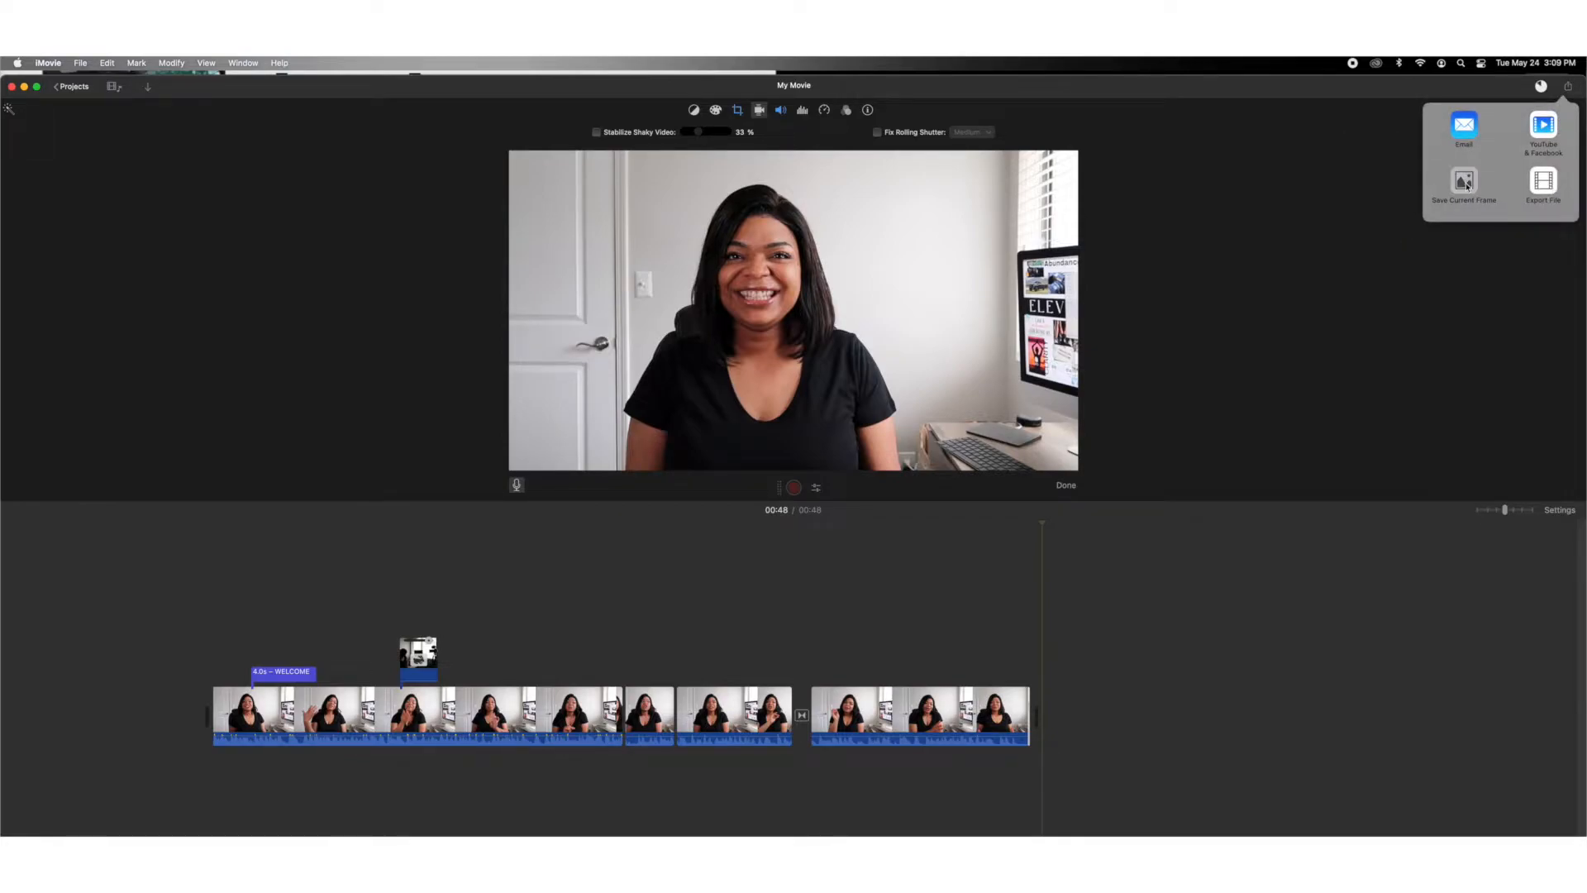
click(839, 309)
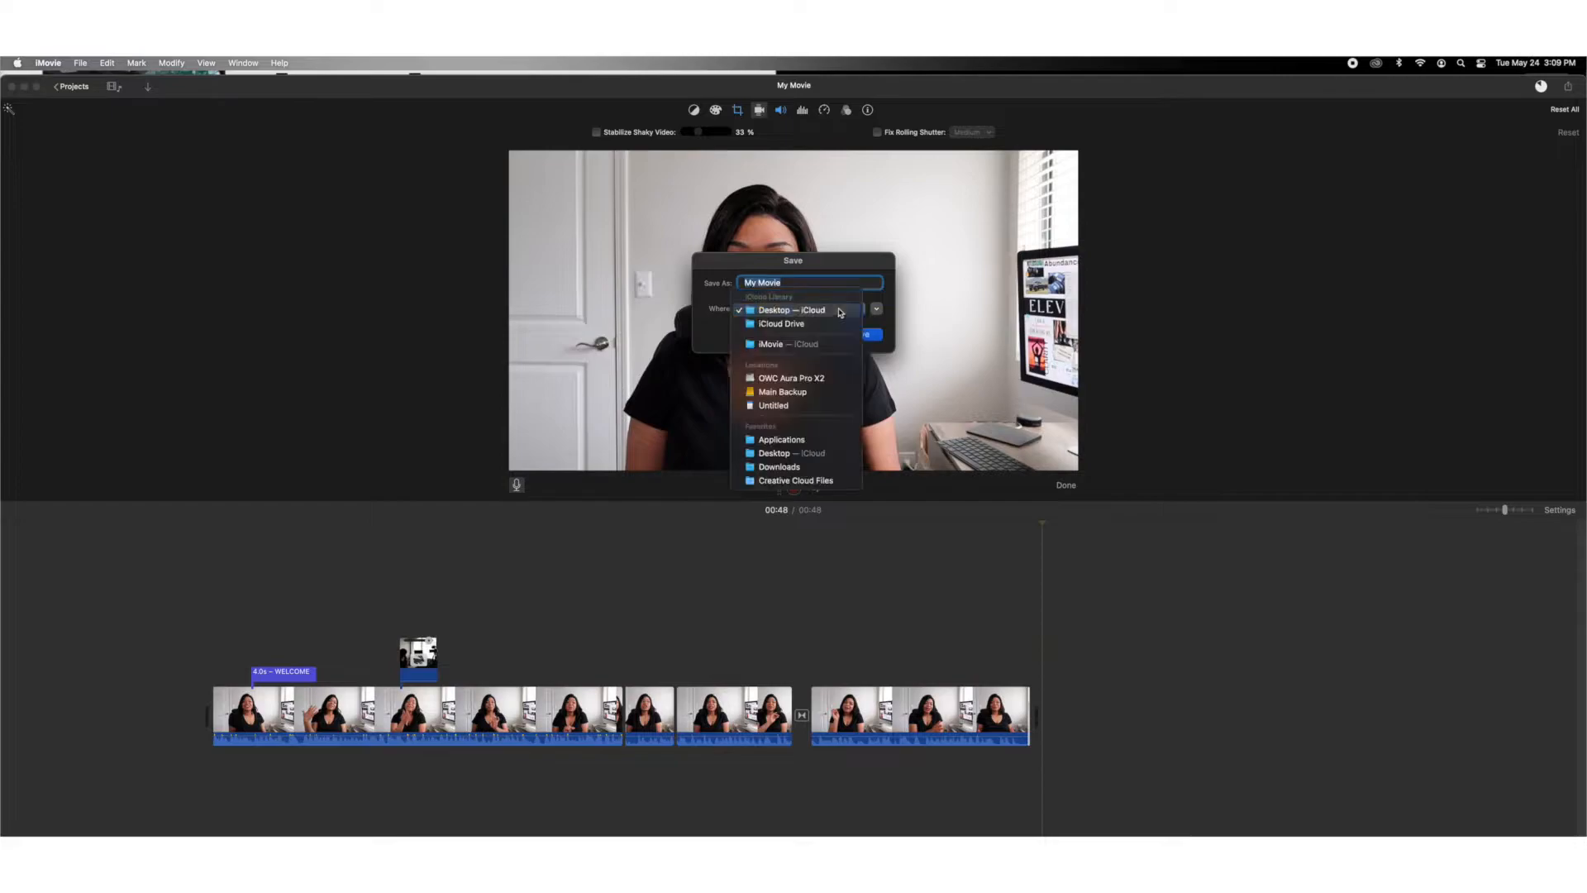
click(808, 393)
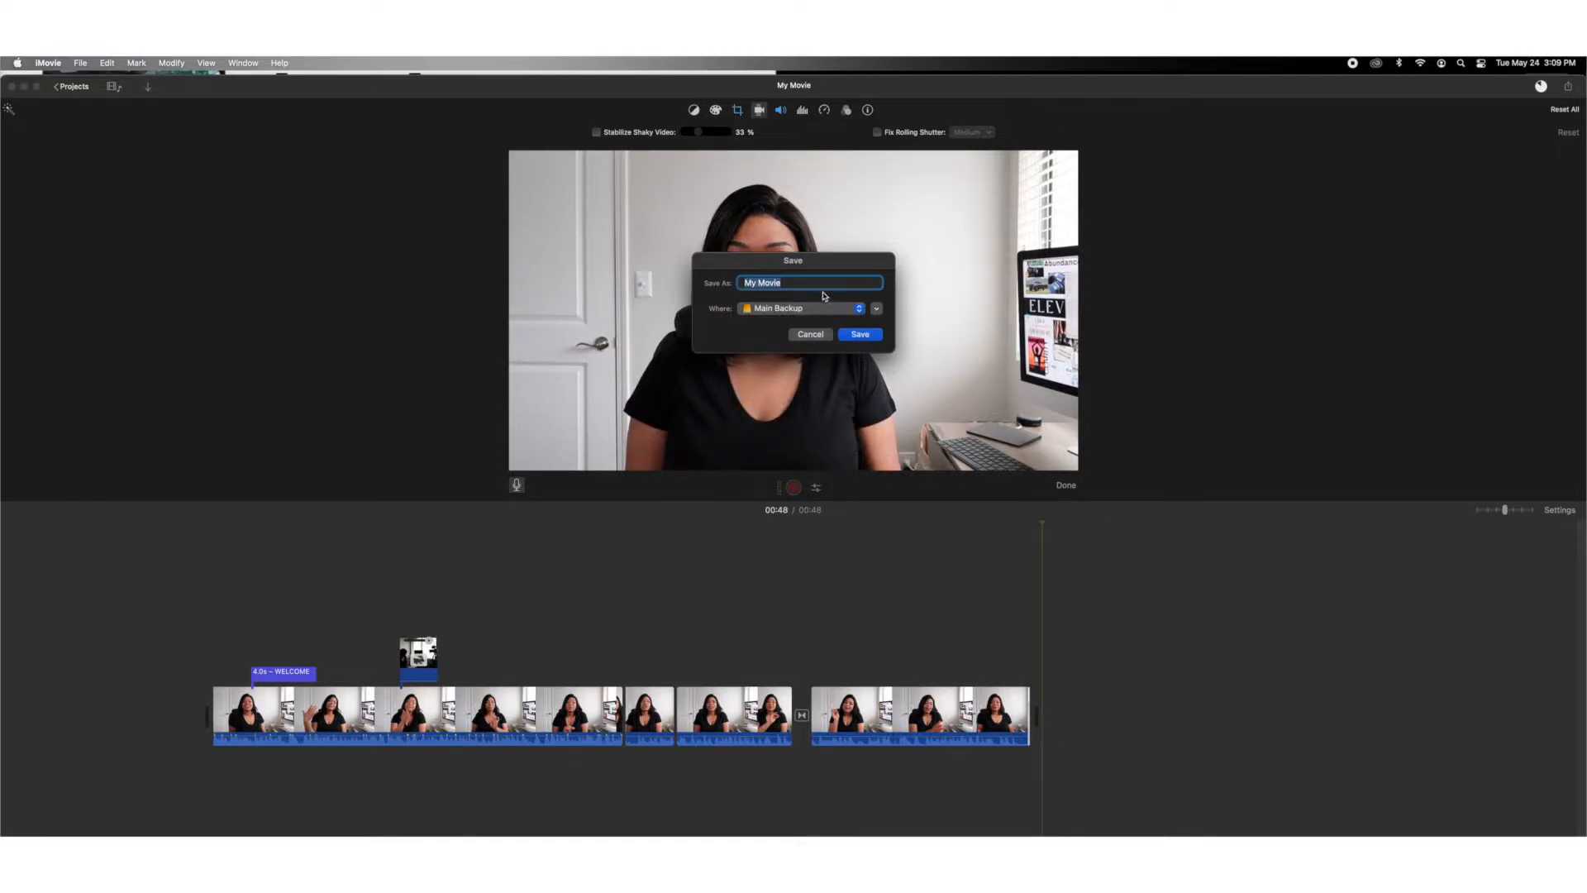
text(Thumbnail 1)
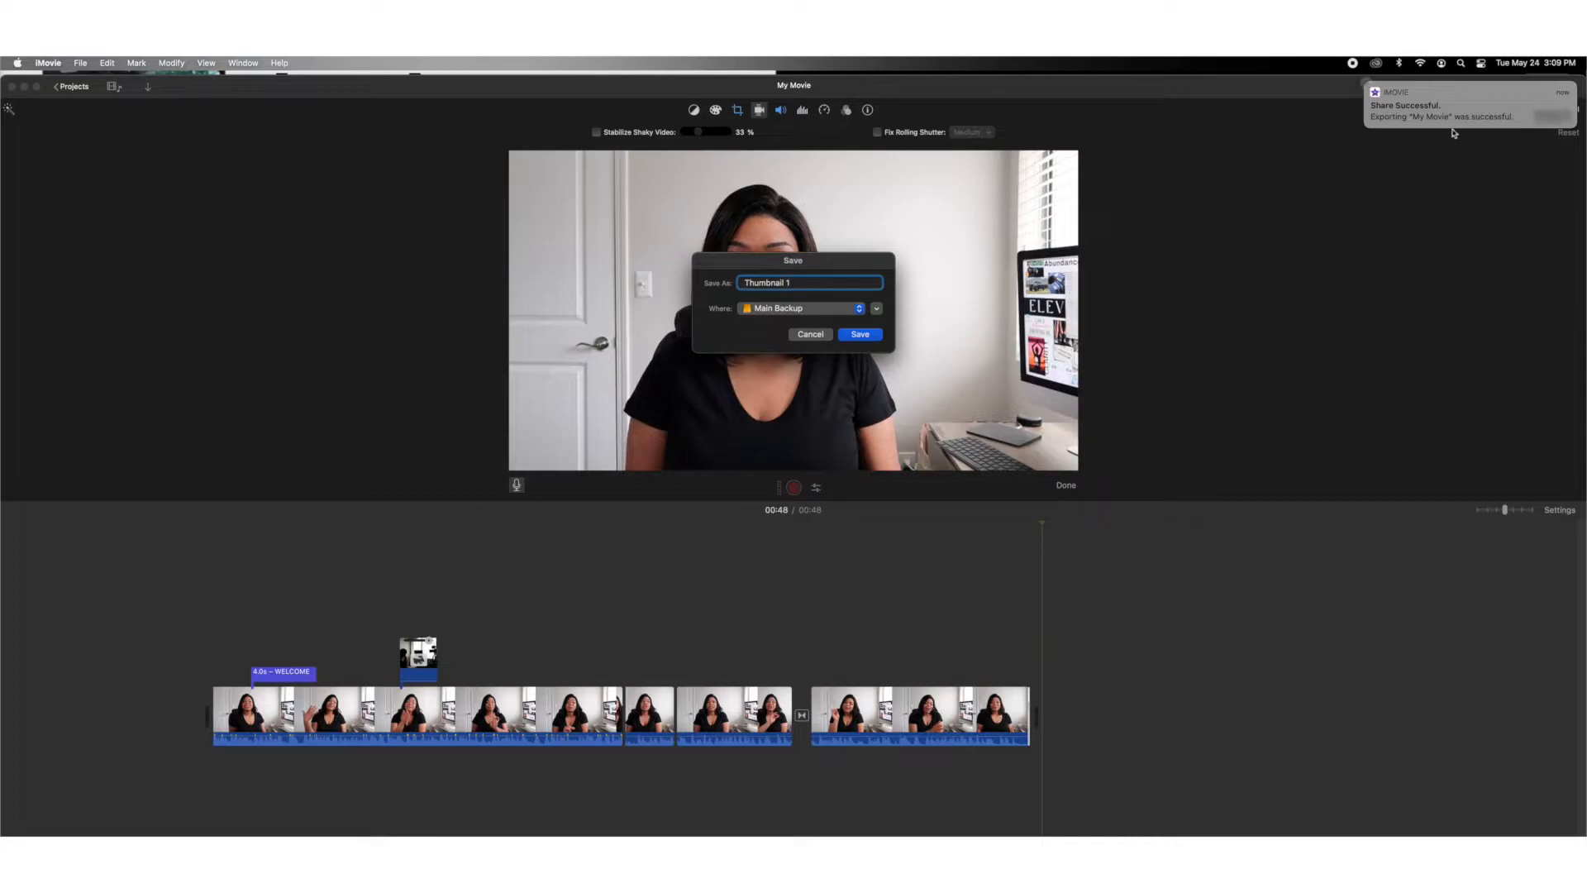
mouse_move(1450, 123)
click(859, 336)
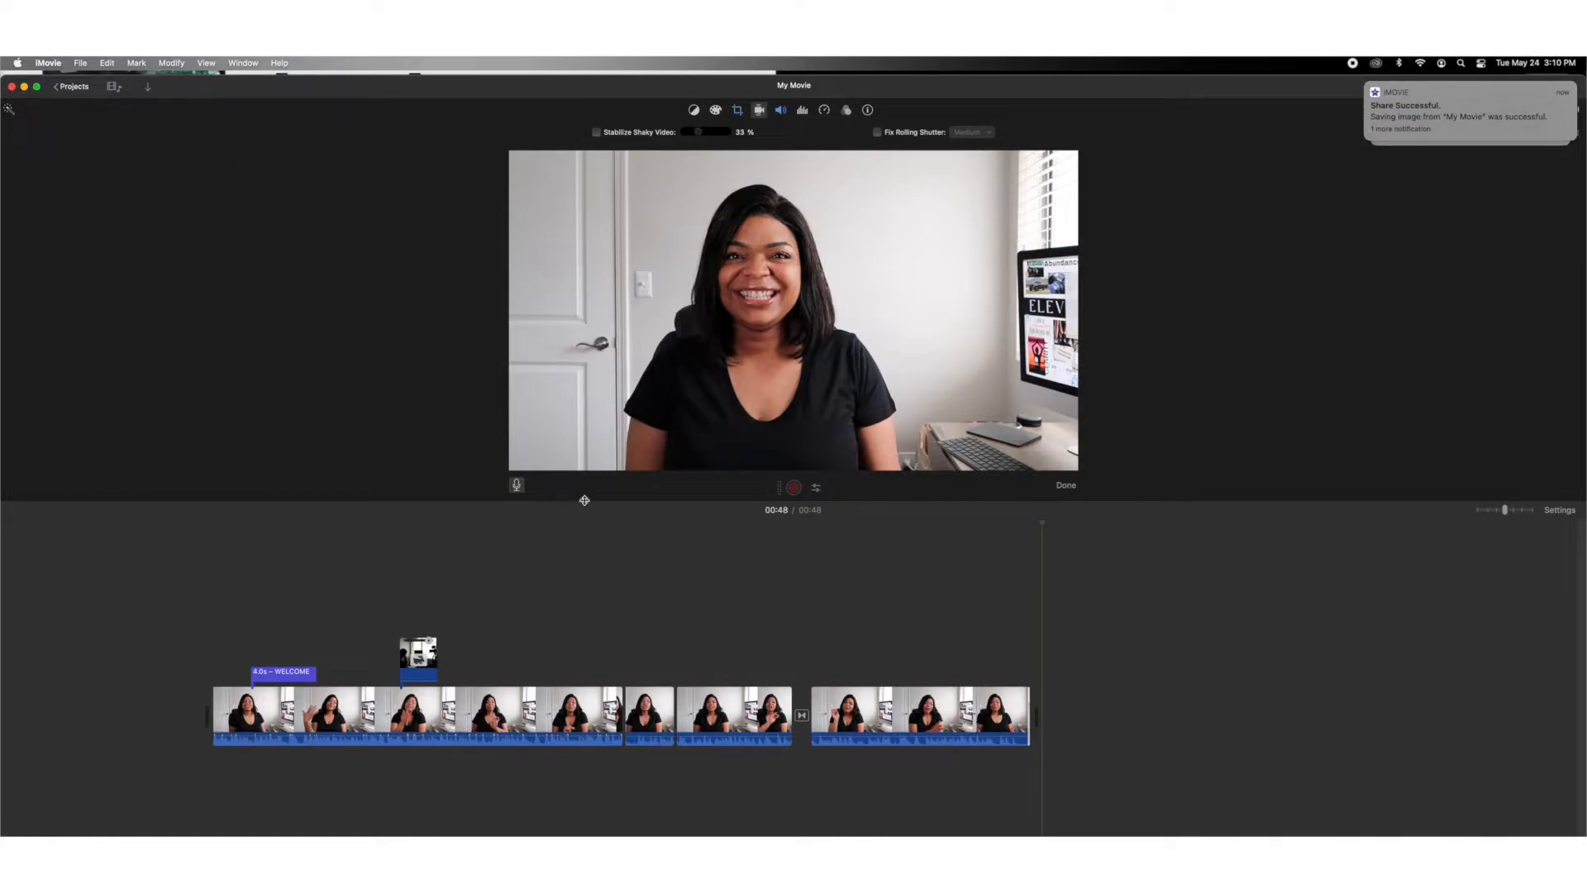
- Minimize iMovie, switch to YouTube Studio in Chrome with a wider window, and start a video upload
click(25, 88)
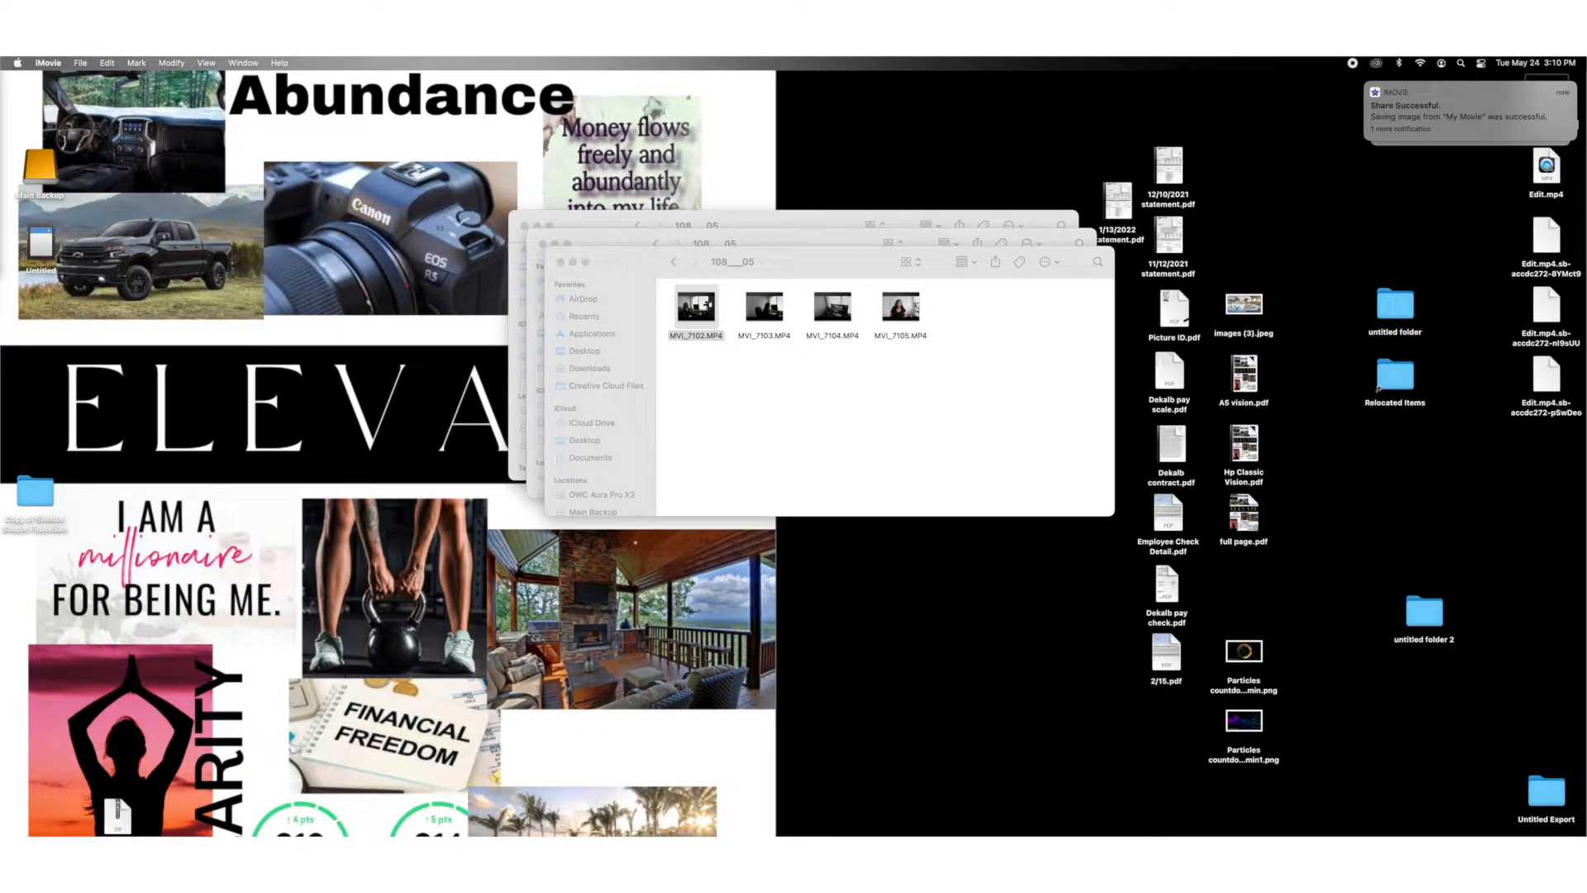
click(1029, 855)
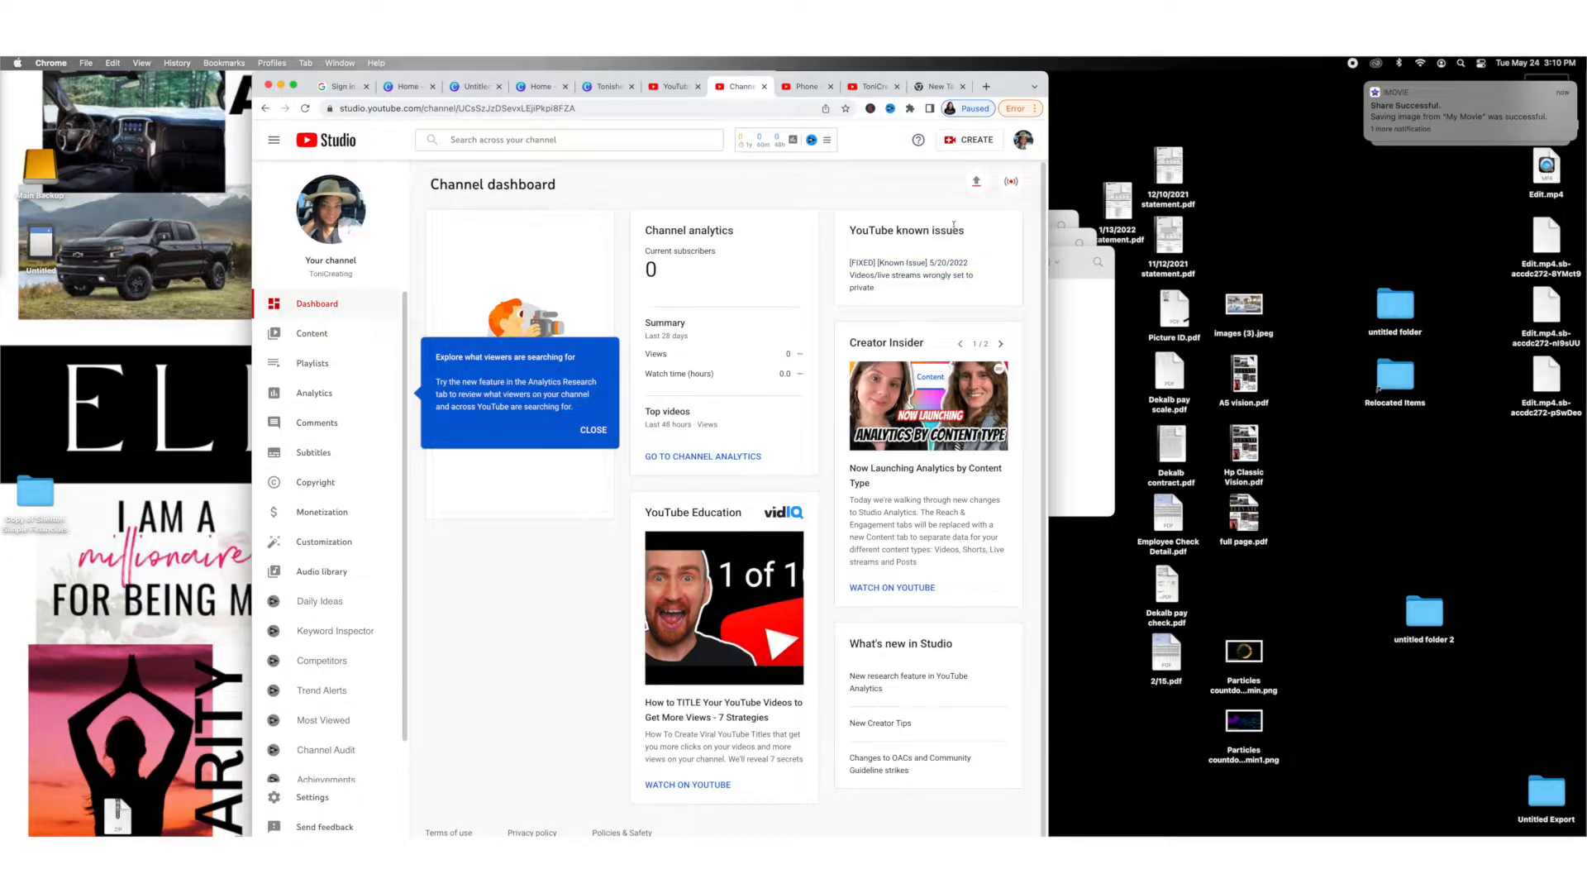
drag(1050, 189, 1205, 189)
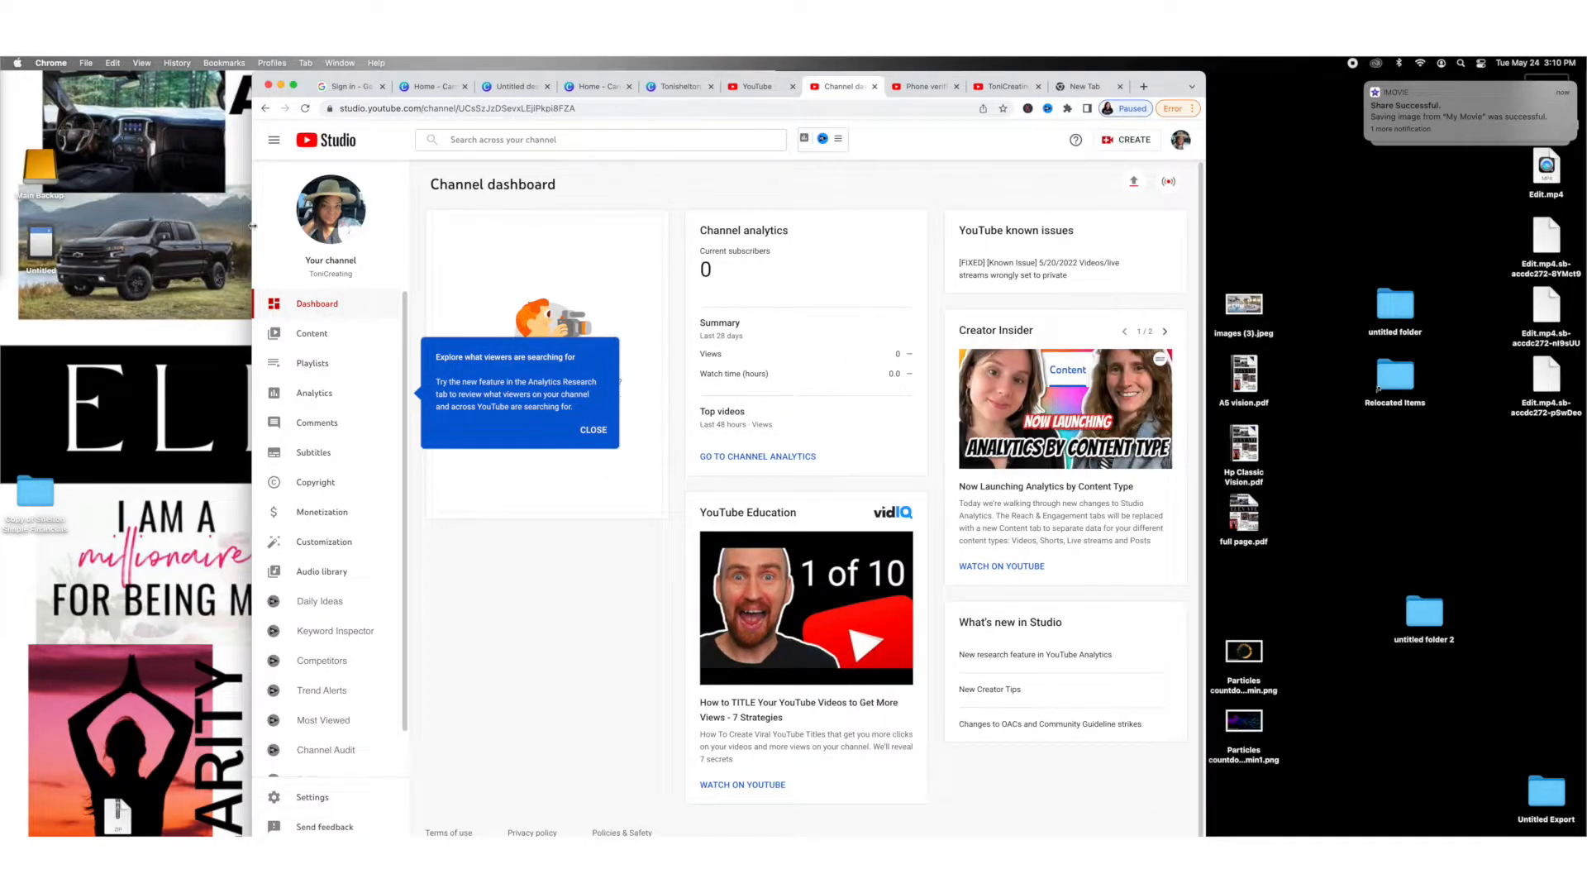
drag(239, 226, 122, 223)
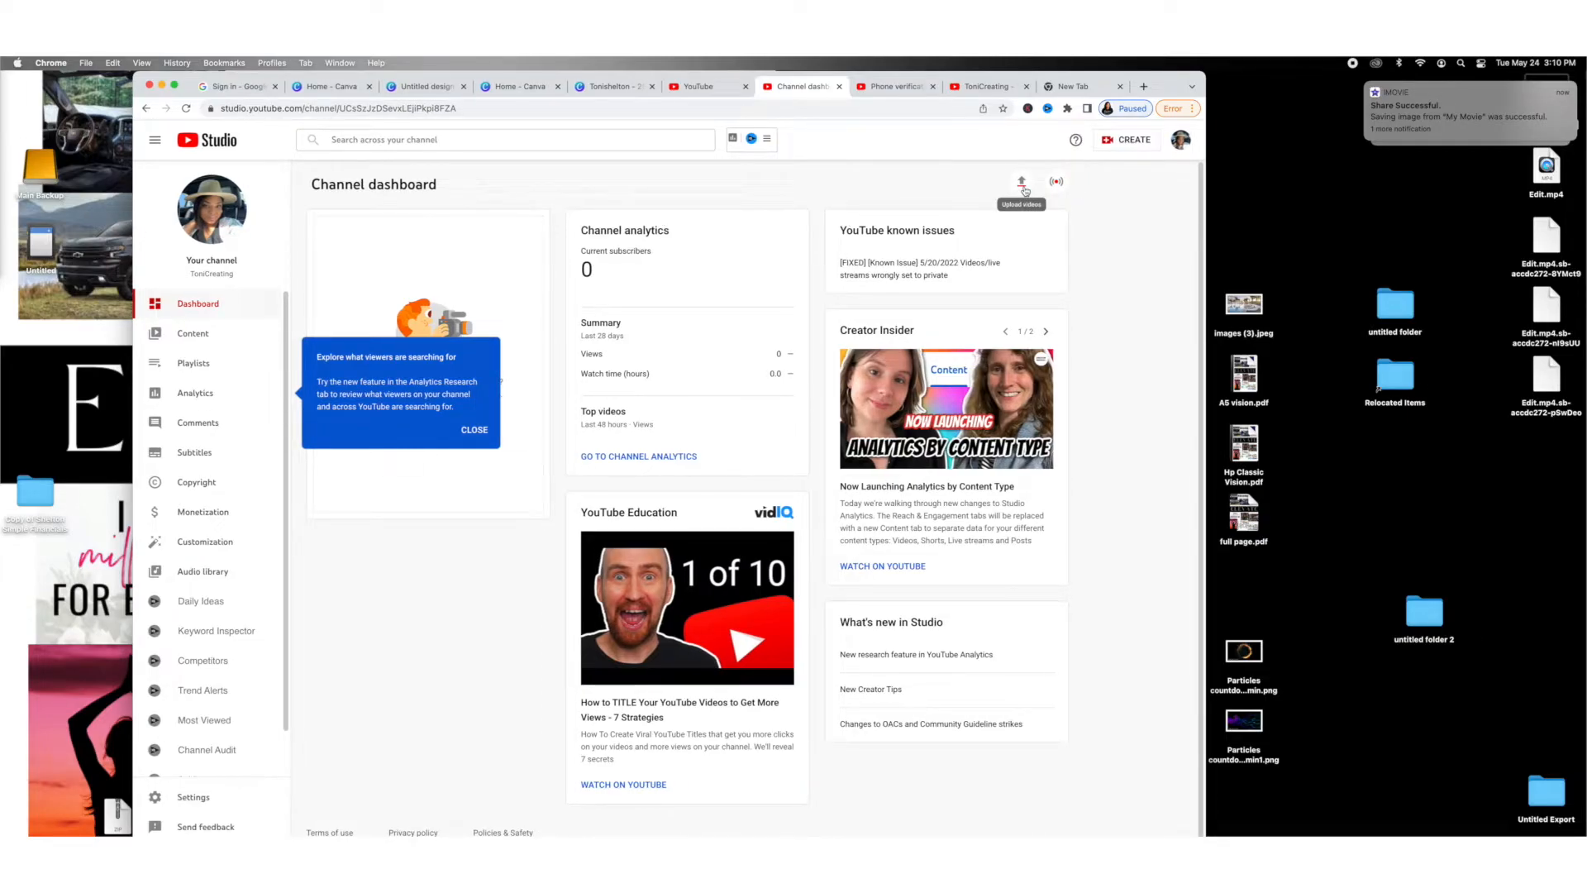
click(1022, 182)
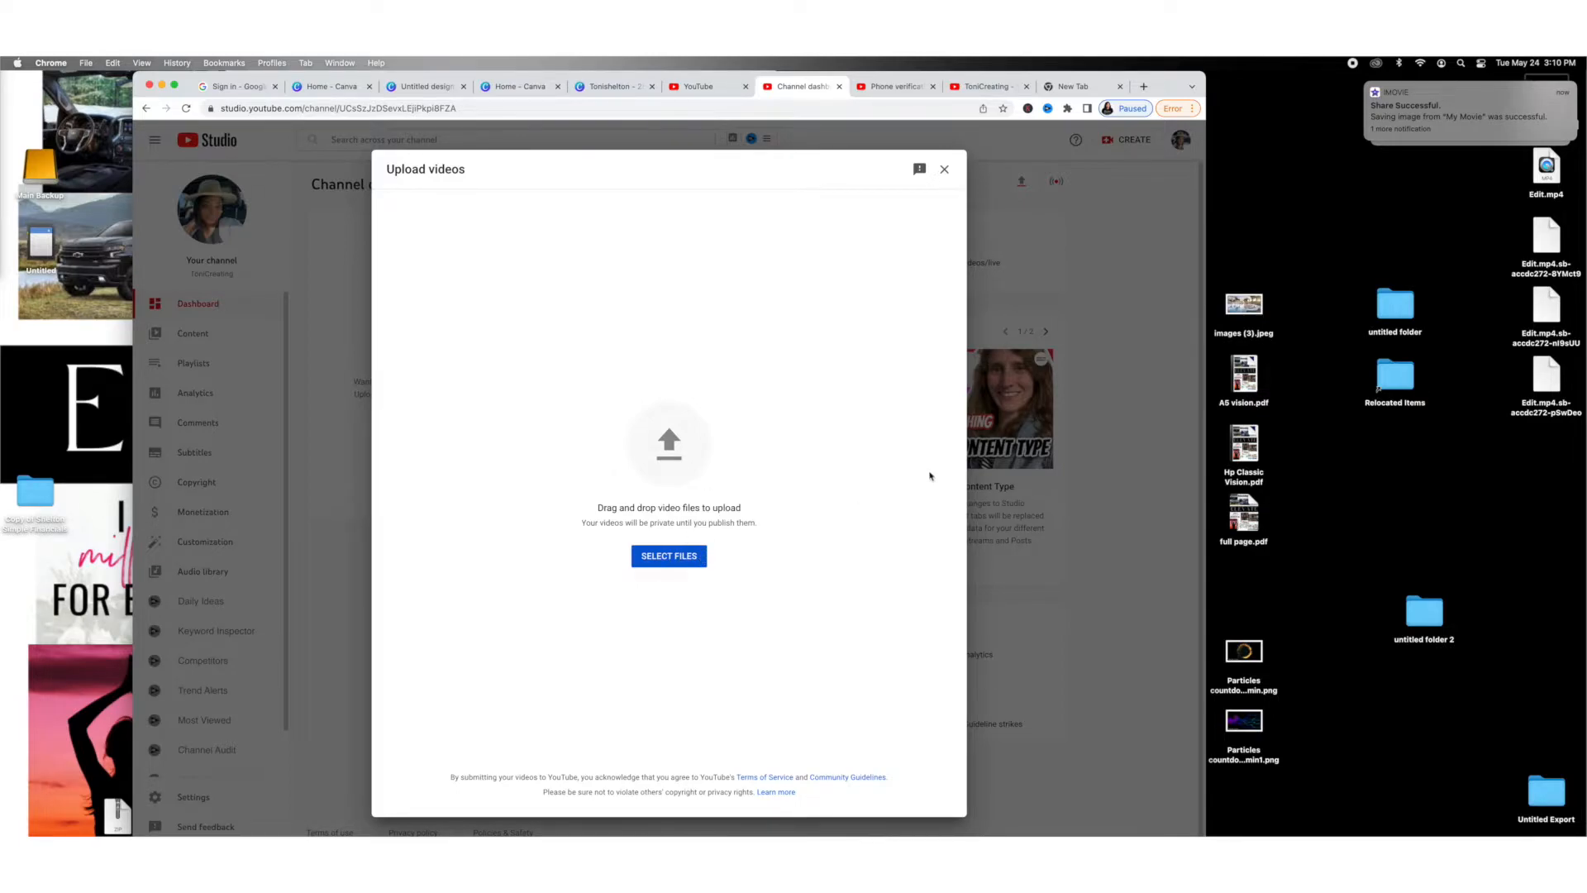
- Clear the notifications covering the desktop files and try to open Thumbnail 1.jpg
mouse_move(1374, 90)
click(1367, 85)
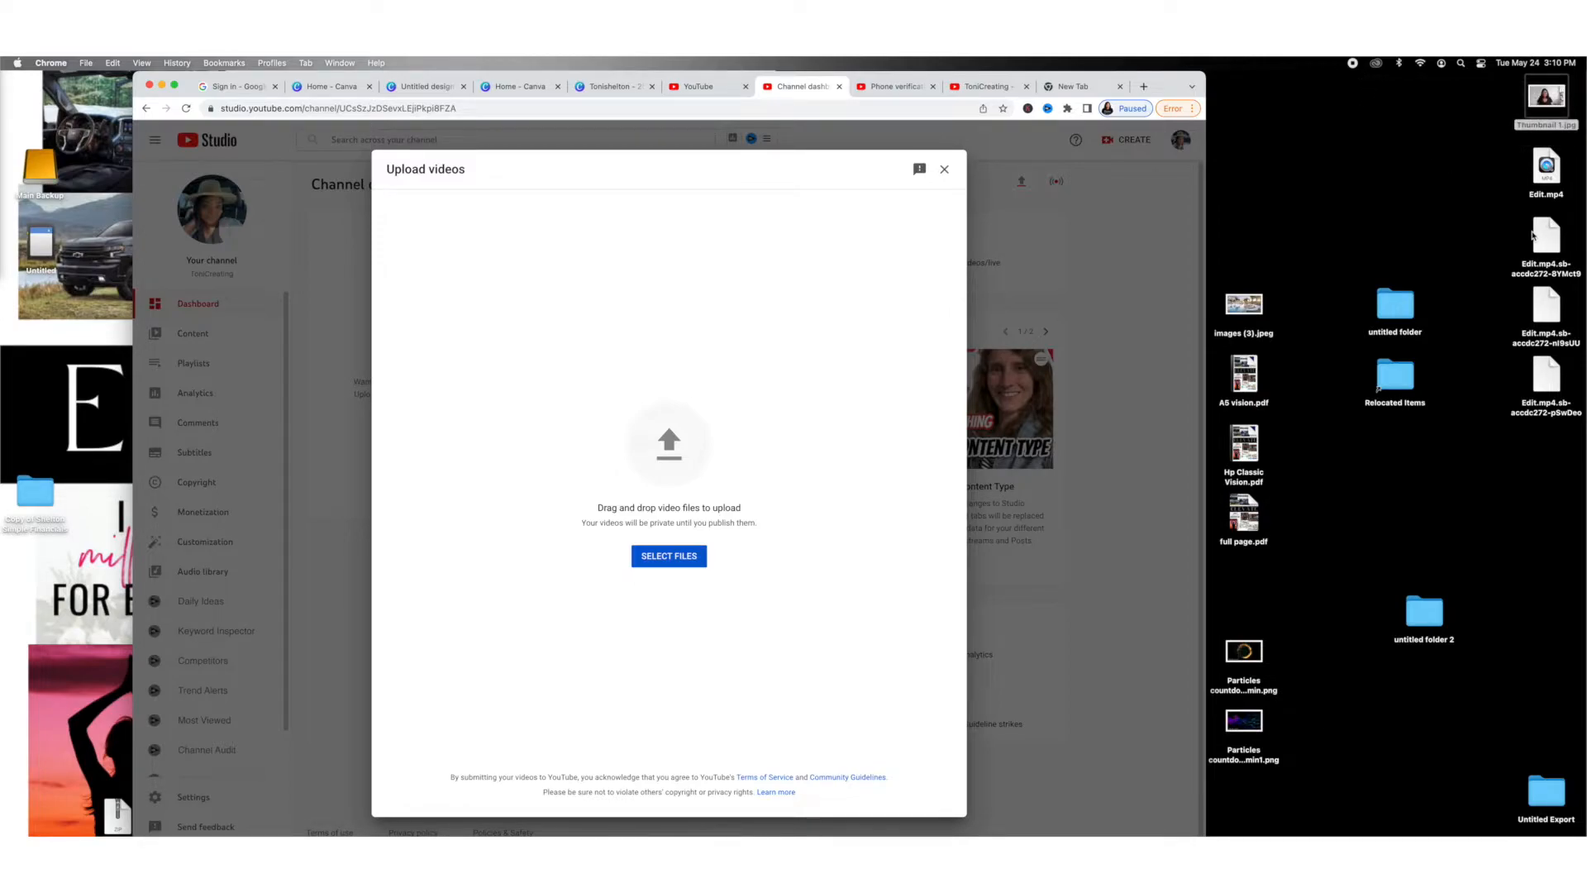
double_click(1553, 97)
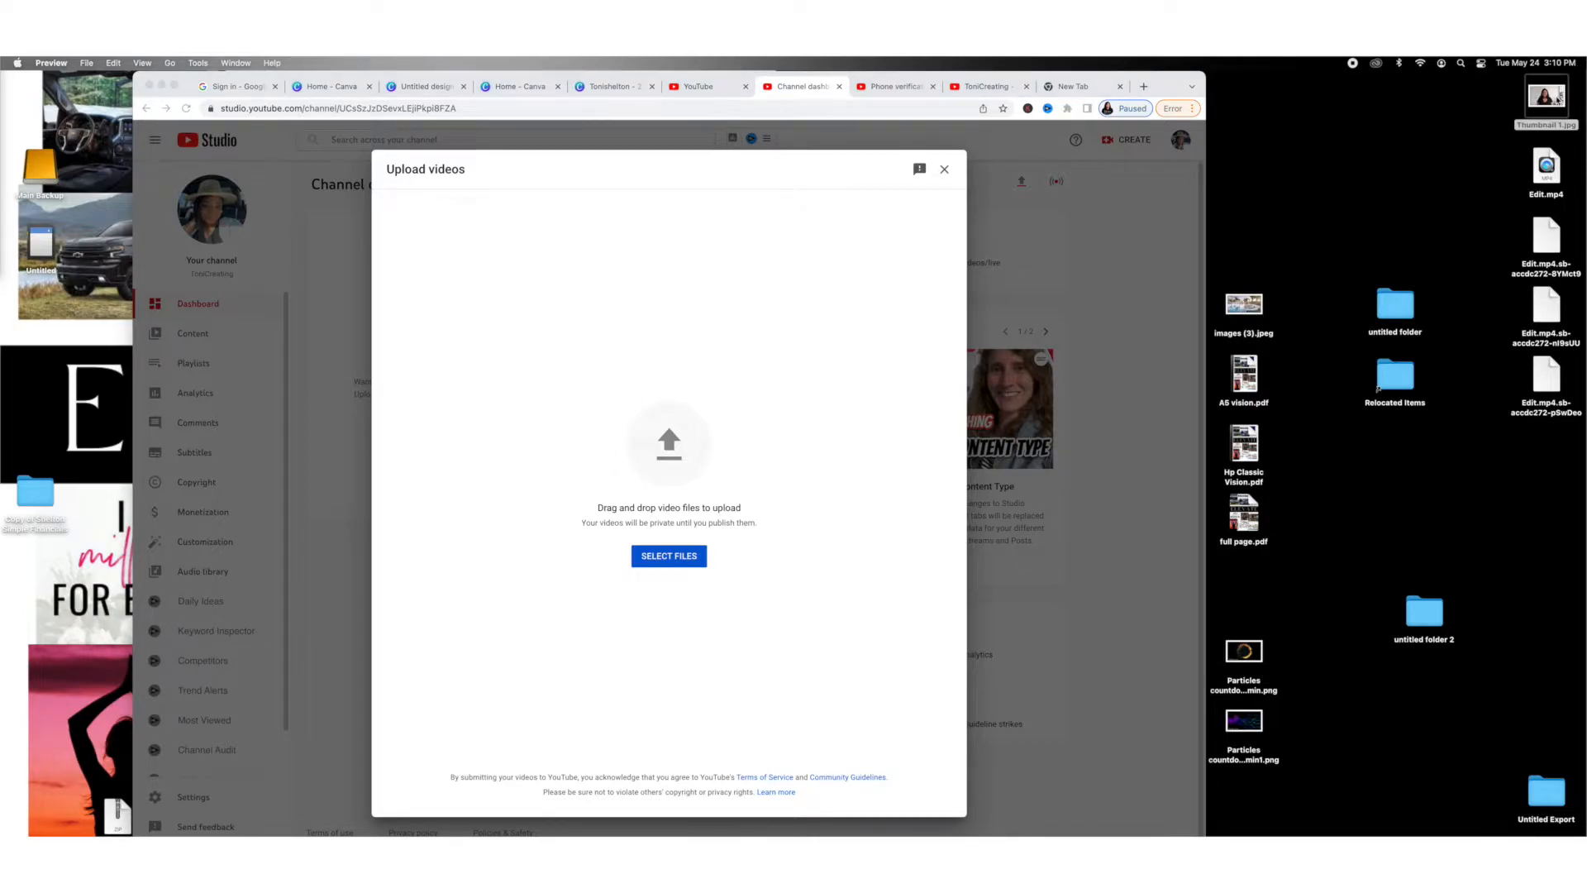
click(1372, 175)
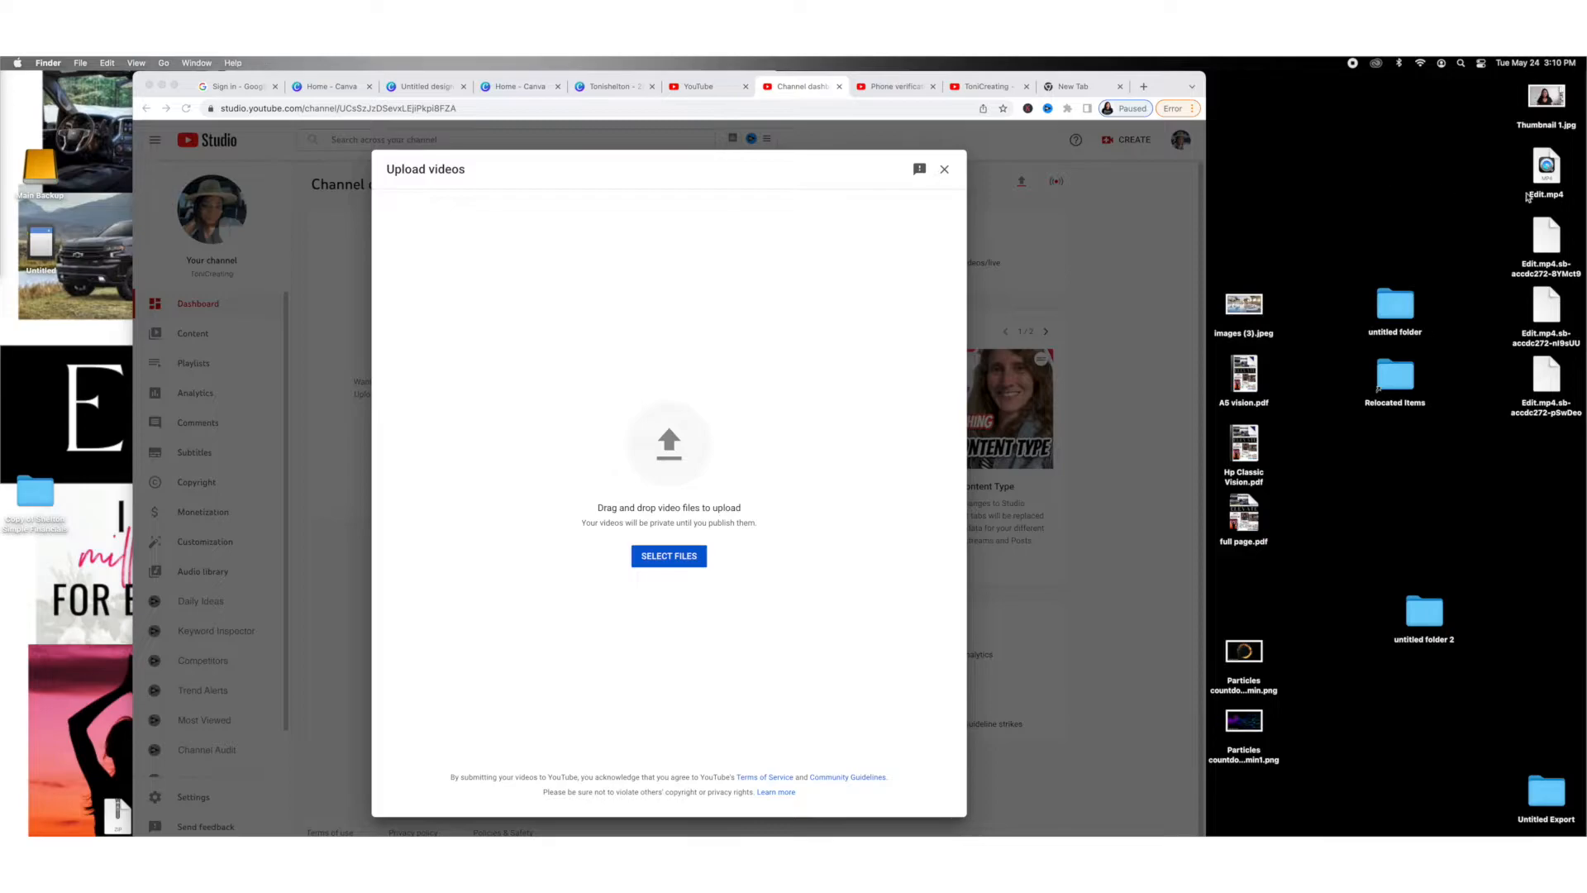
- Upload Edit.mp4 from the desktop to the channel and title the video "Youtube editing"
drag(1546, 165, 1017, 411)
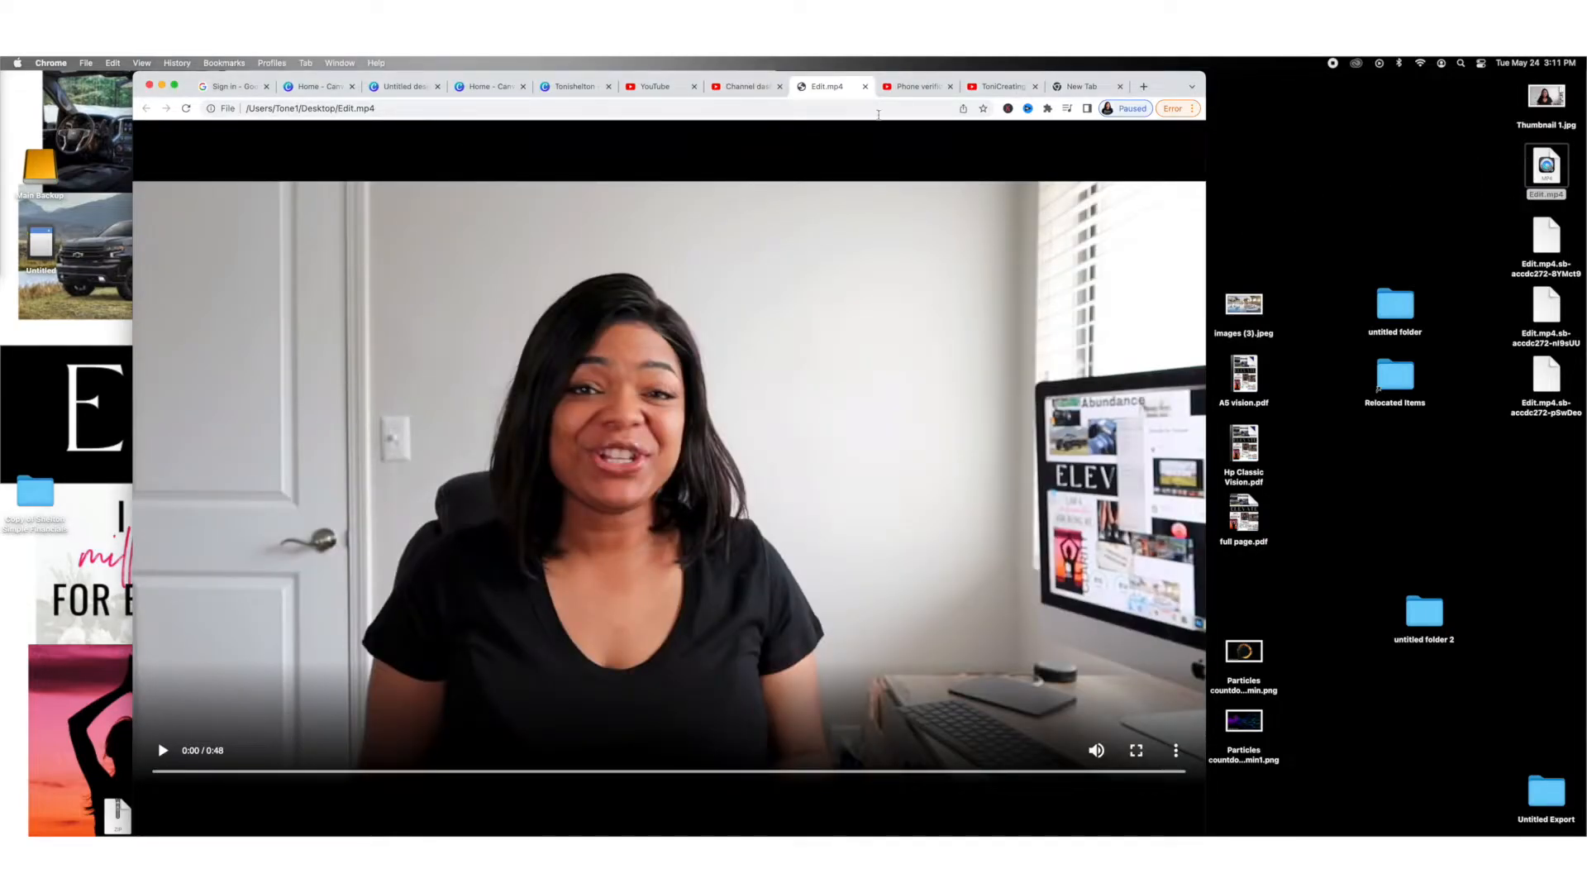
click(865, 86)
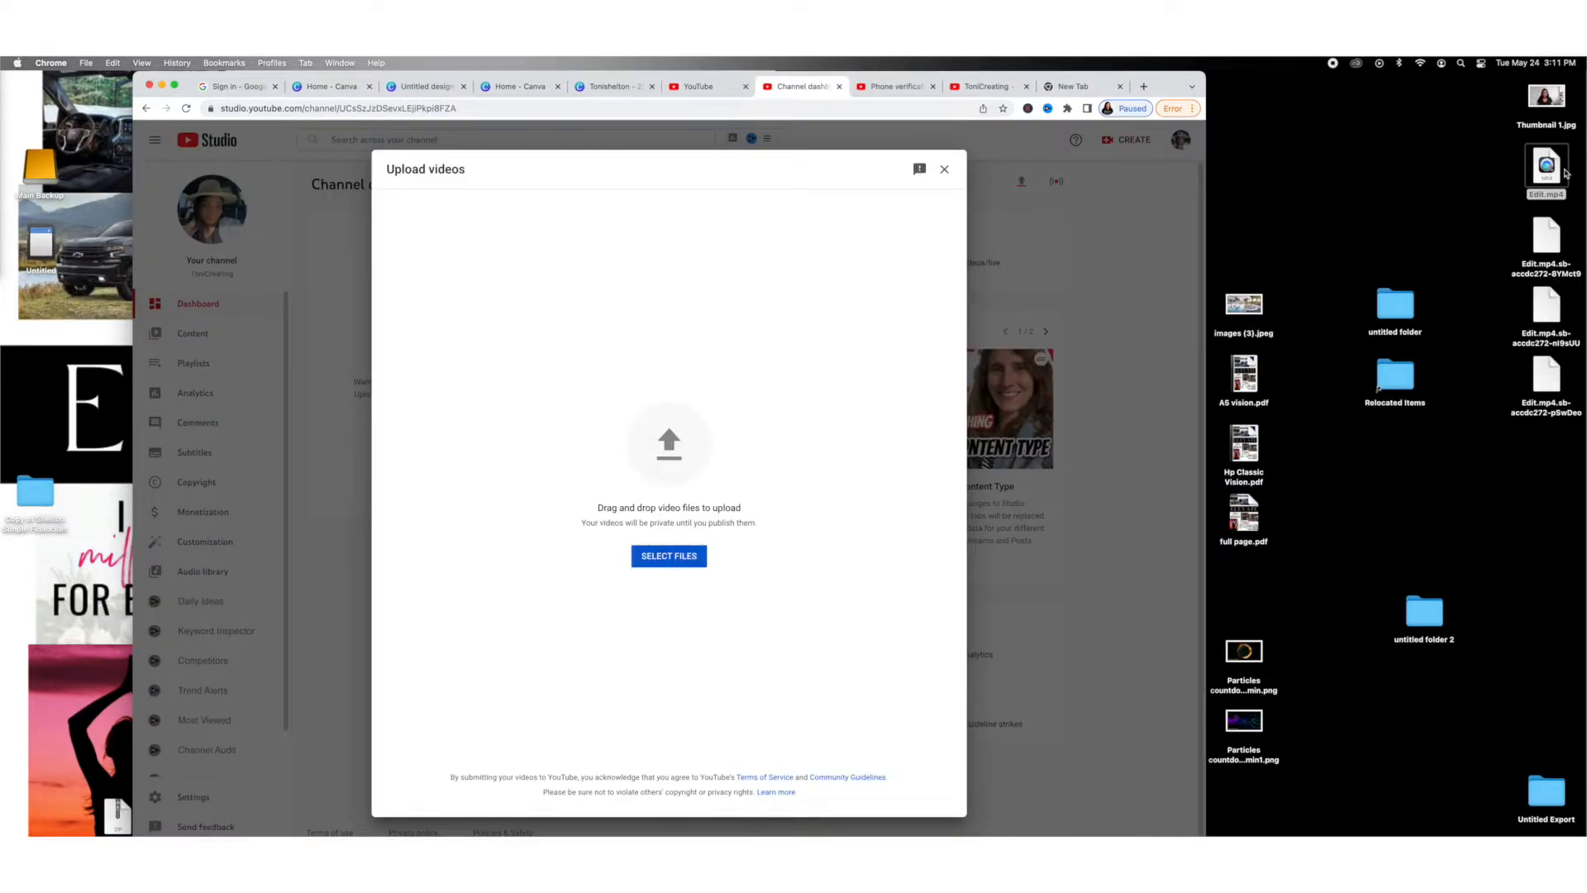
drag(1557, 176, 818, 431)
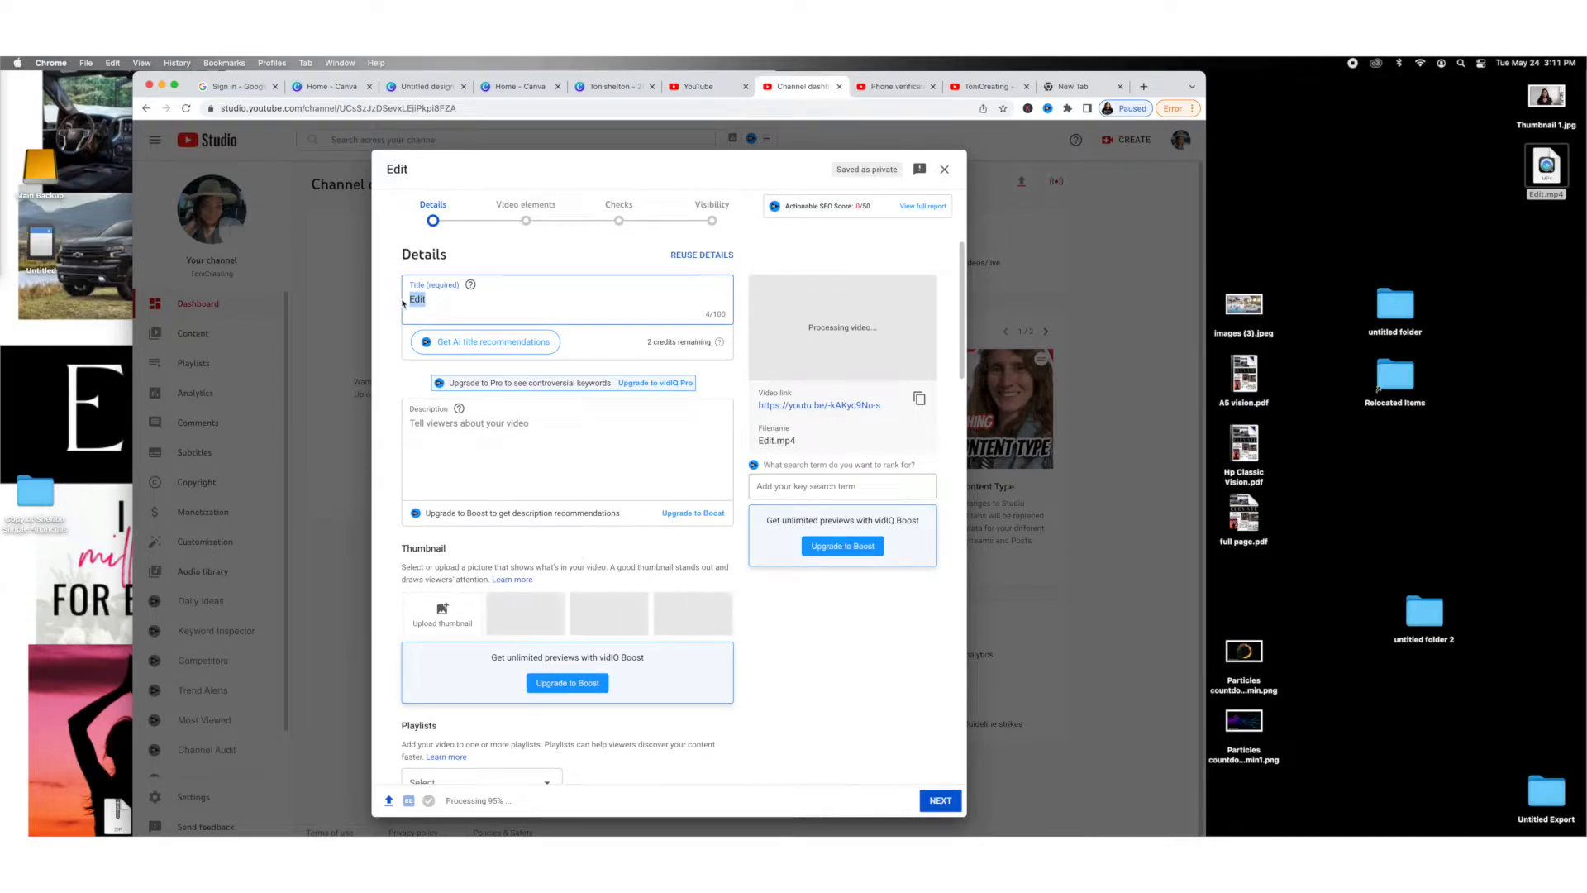
text(Youtube editing)
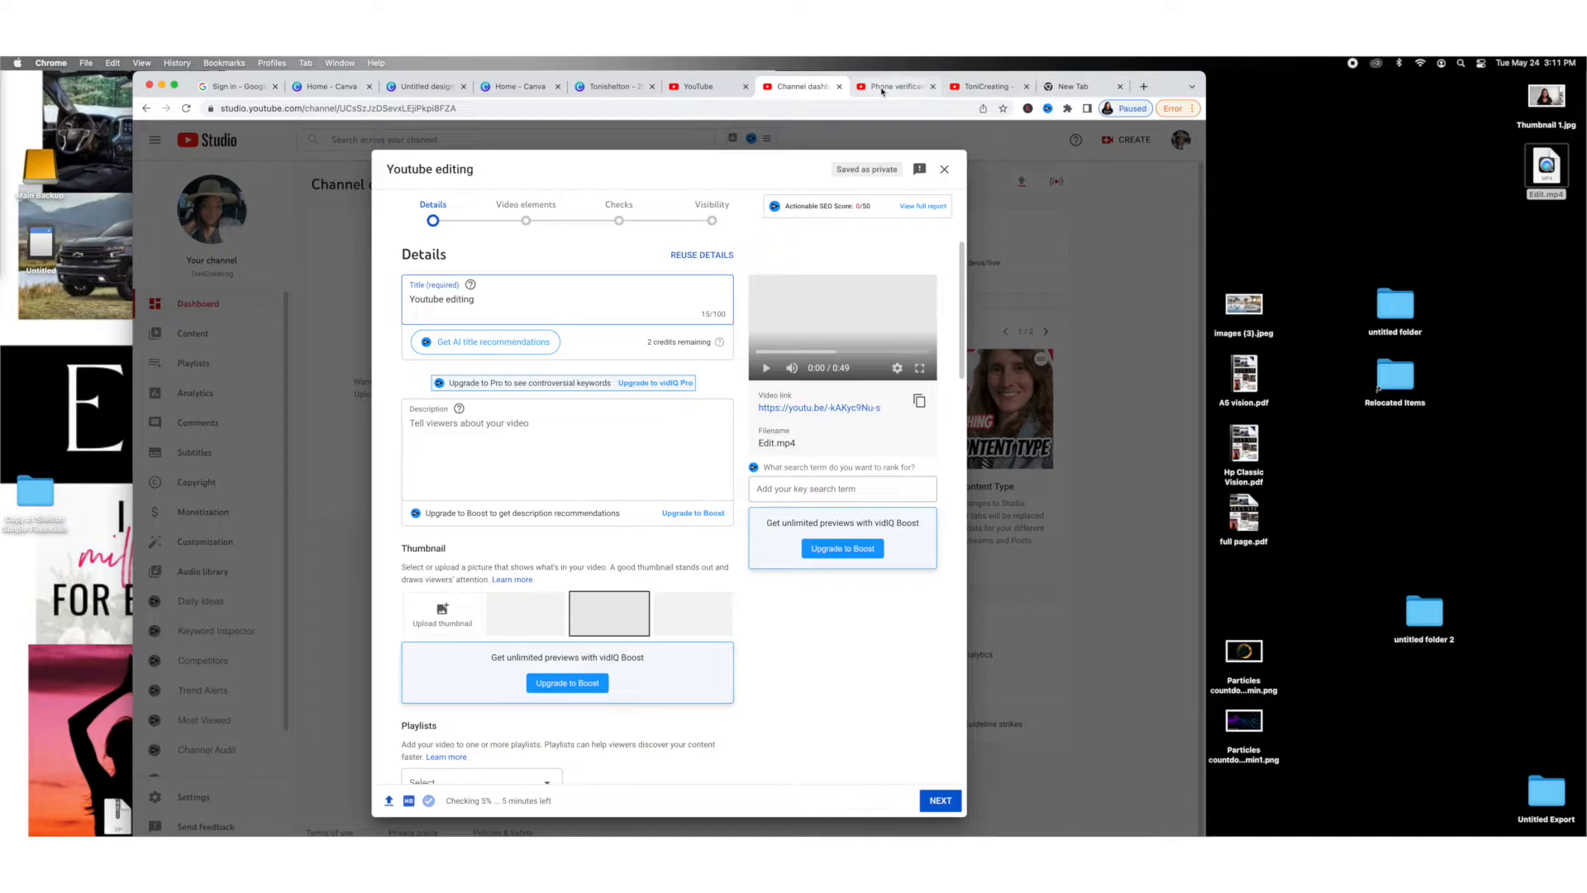
- Close the phone verification page, search Google for "ask the public" and open the AnswerThePublic site
click(932, 87)
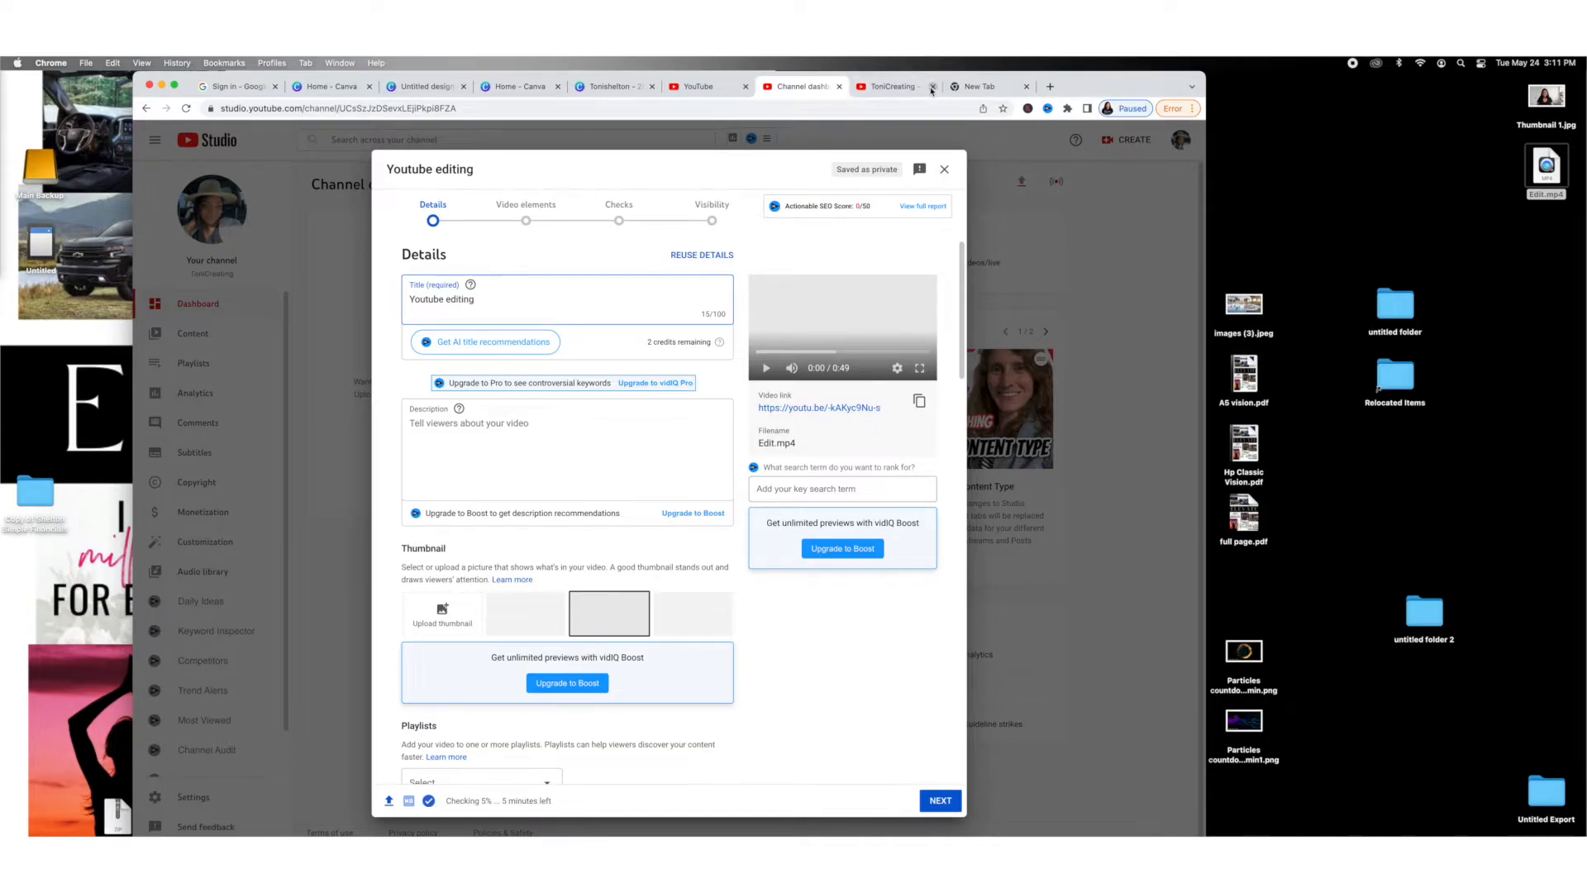
click(982, 87)
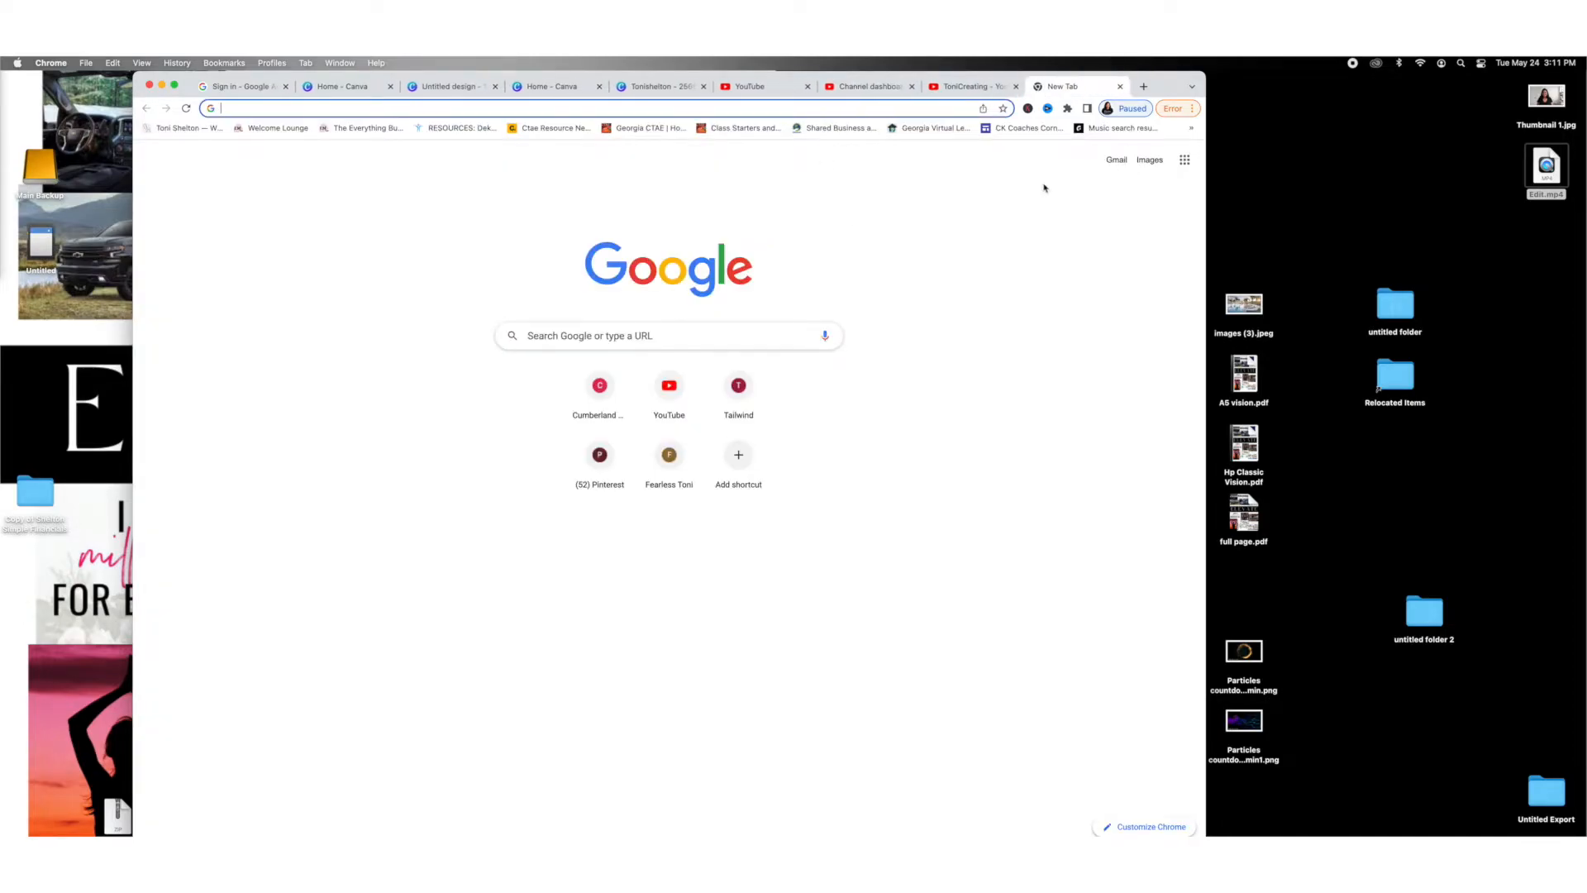
text(ask the)
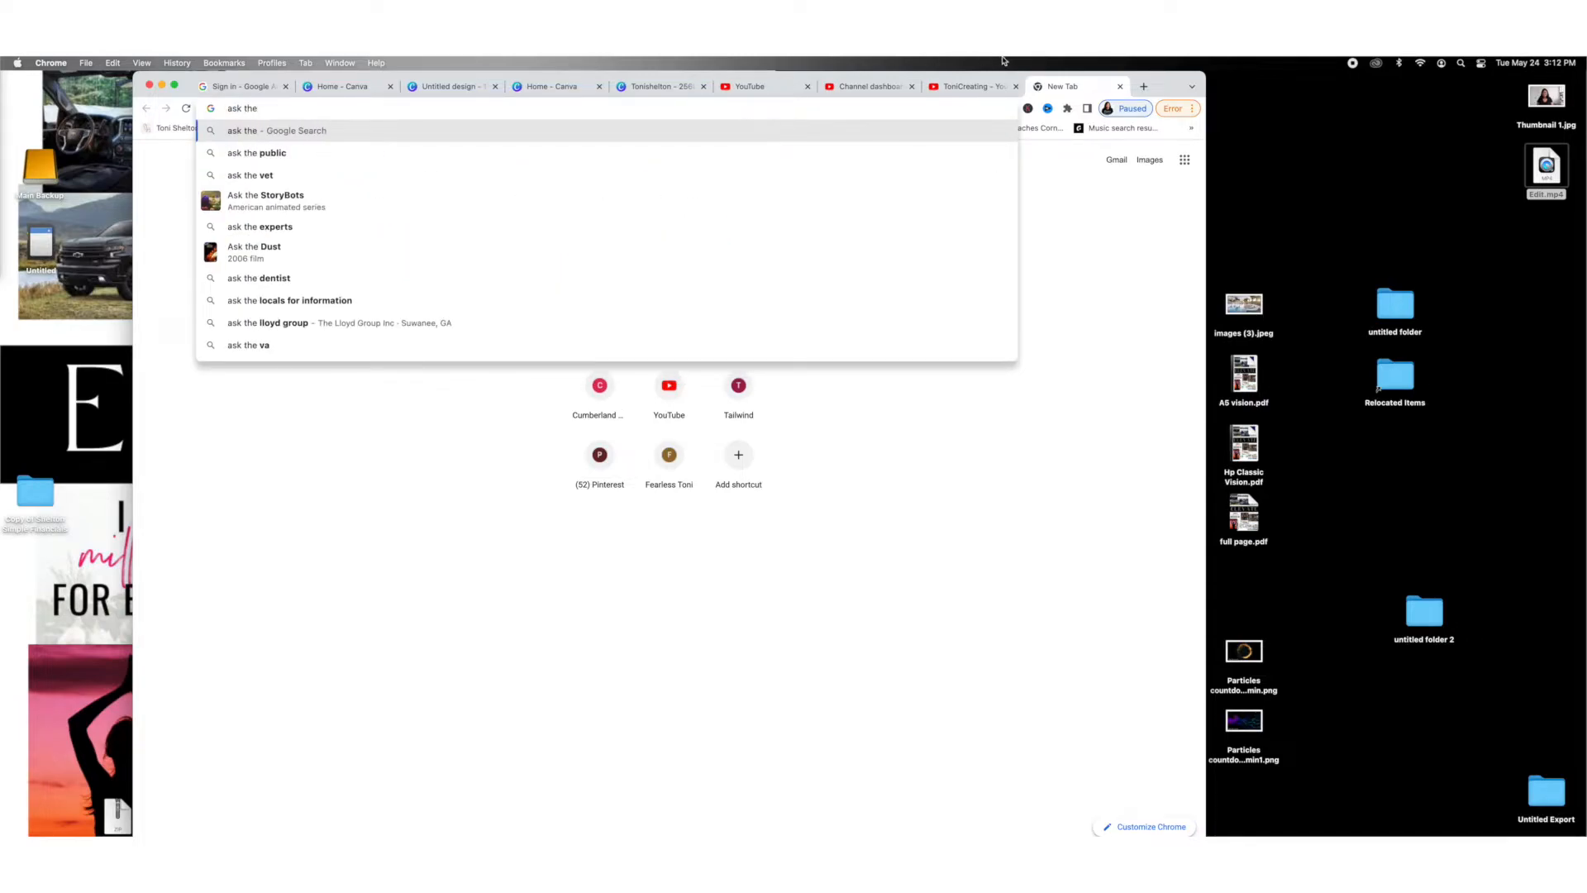
click(807, 157)
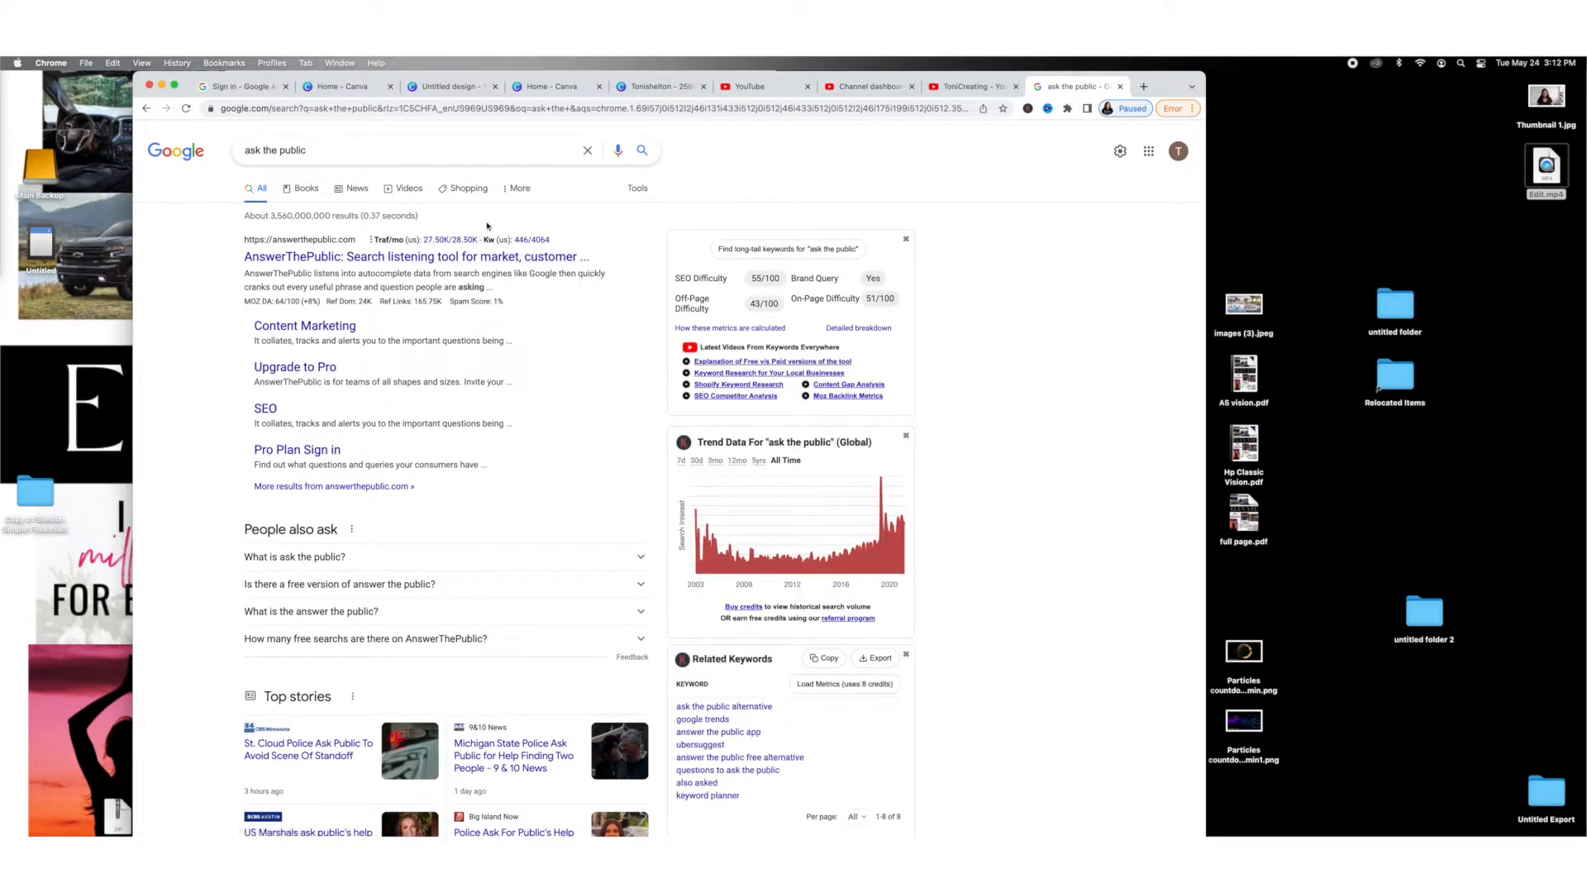
click(334, 260)
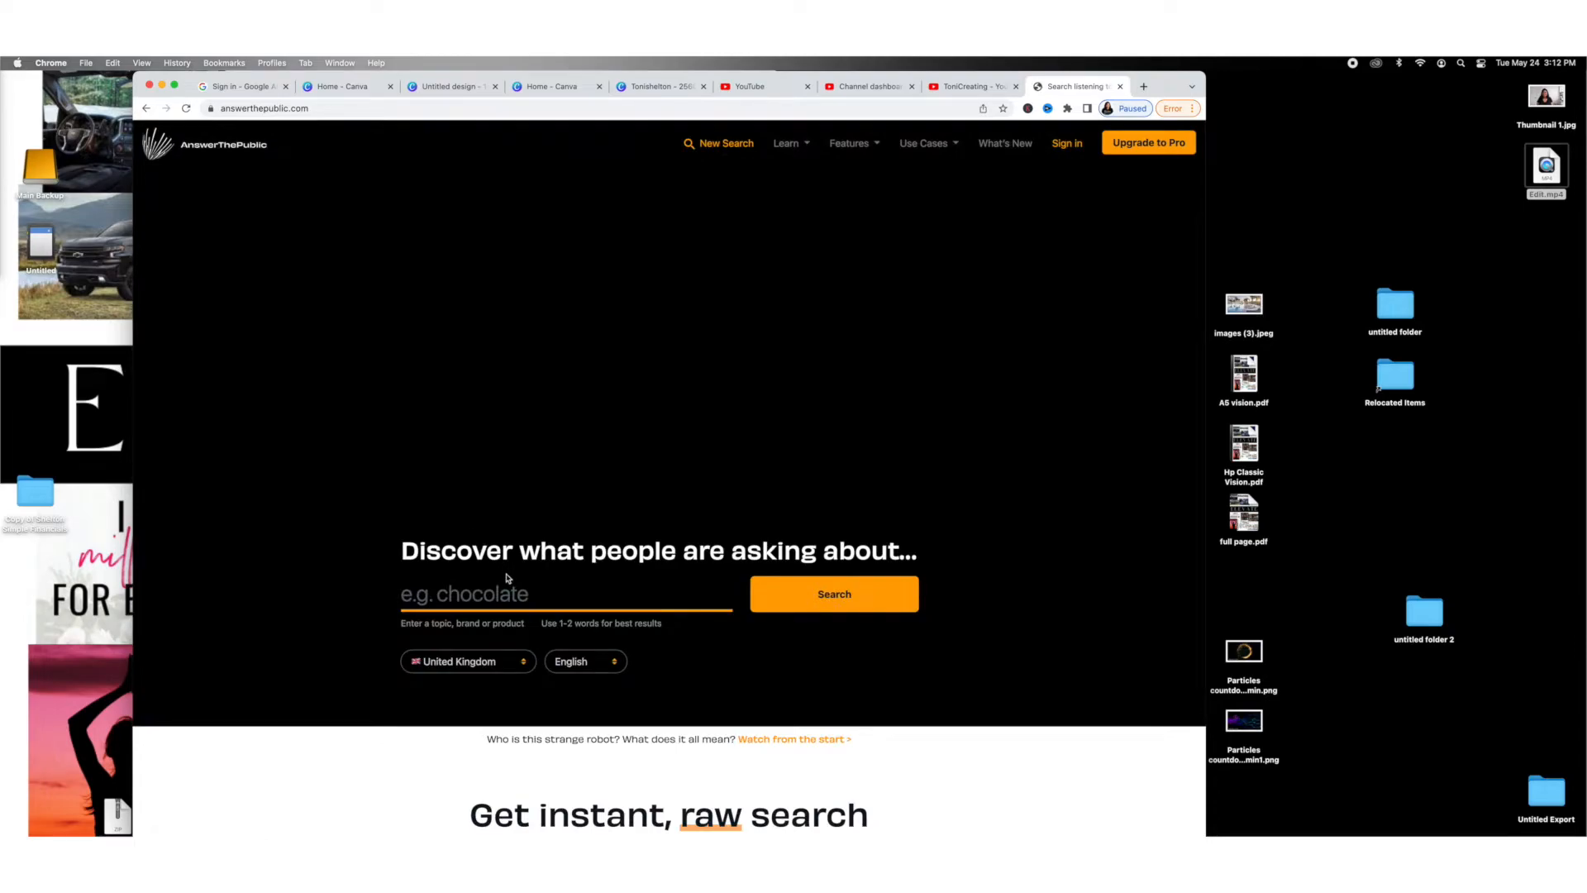
- Search AnswerThePublic for the topic "video editing"
click(507, 581)
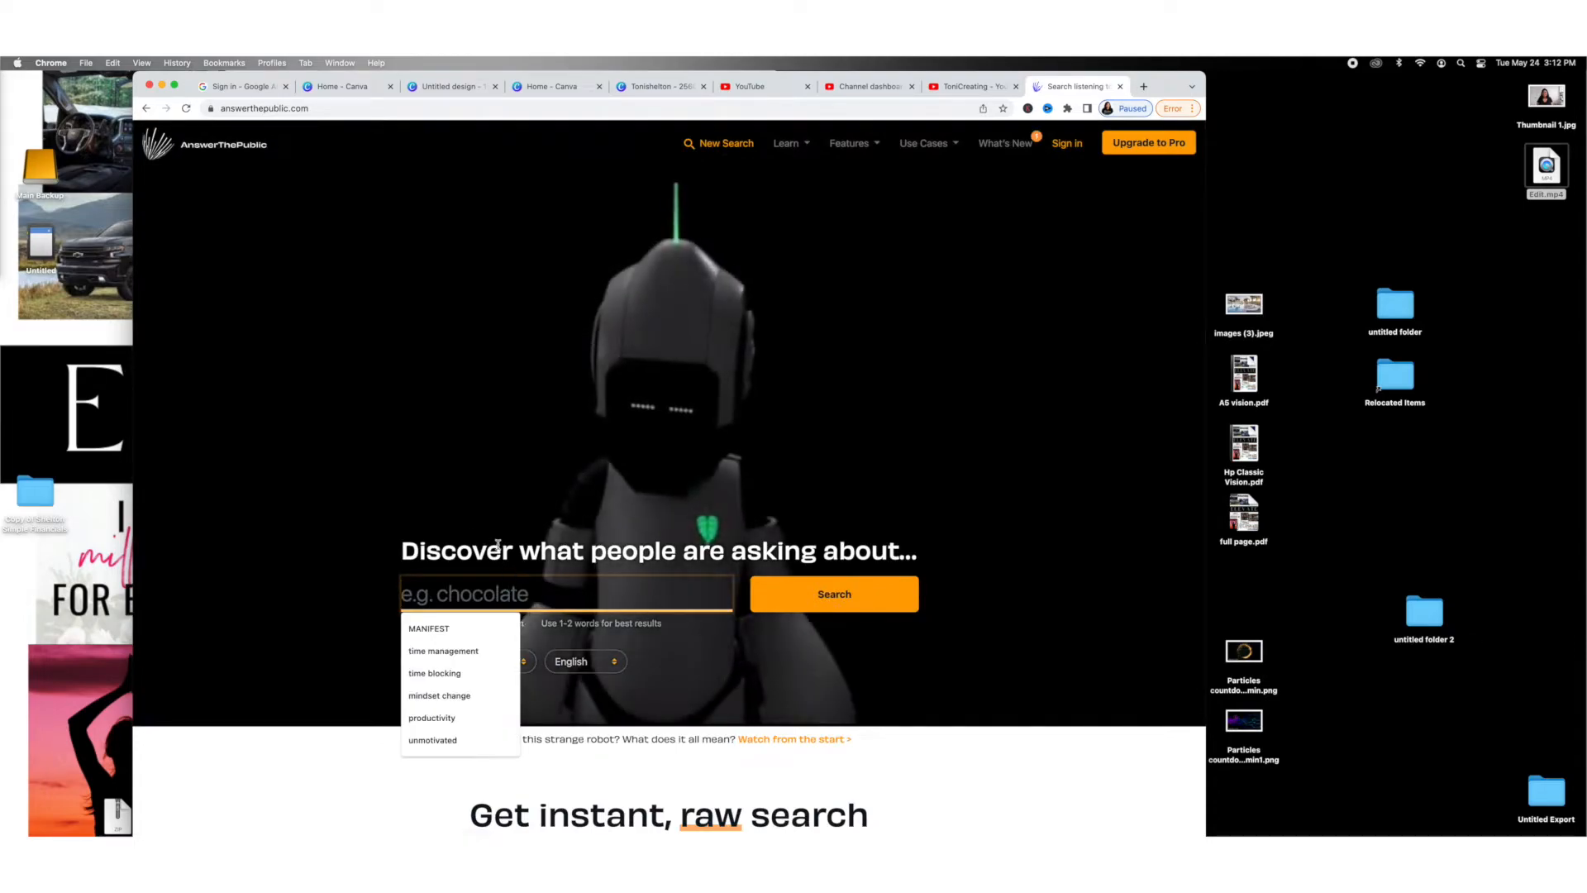
text(video )
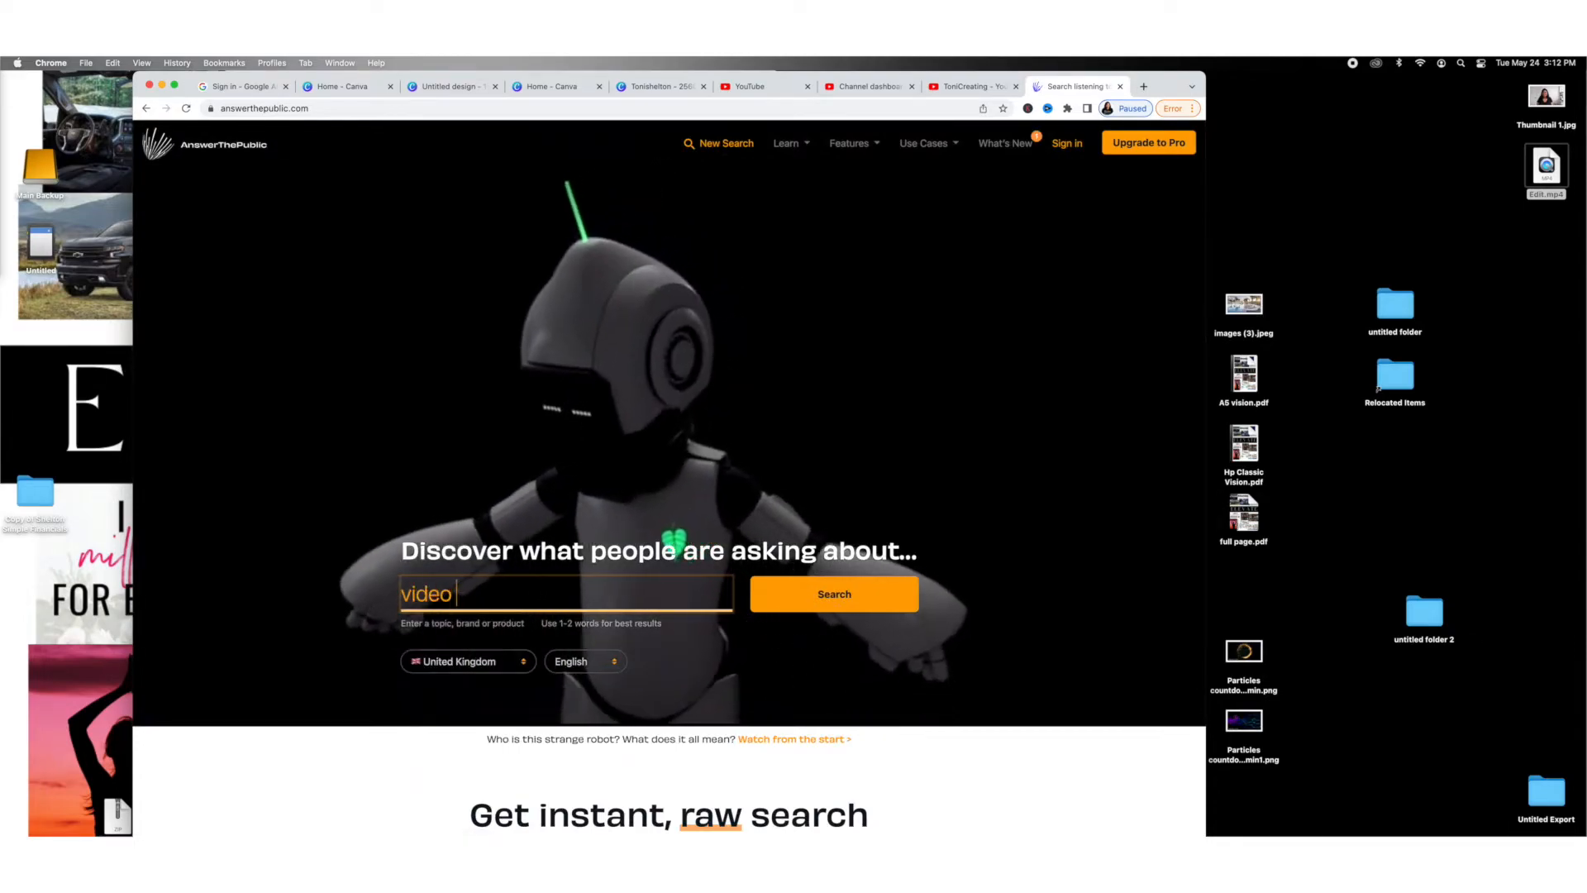
text(editing)
key(Return)
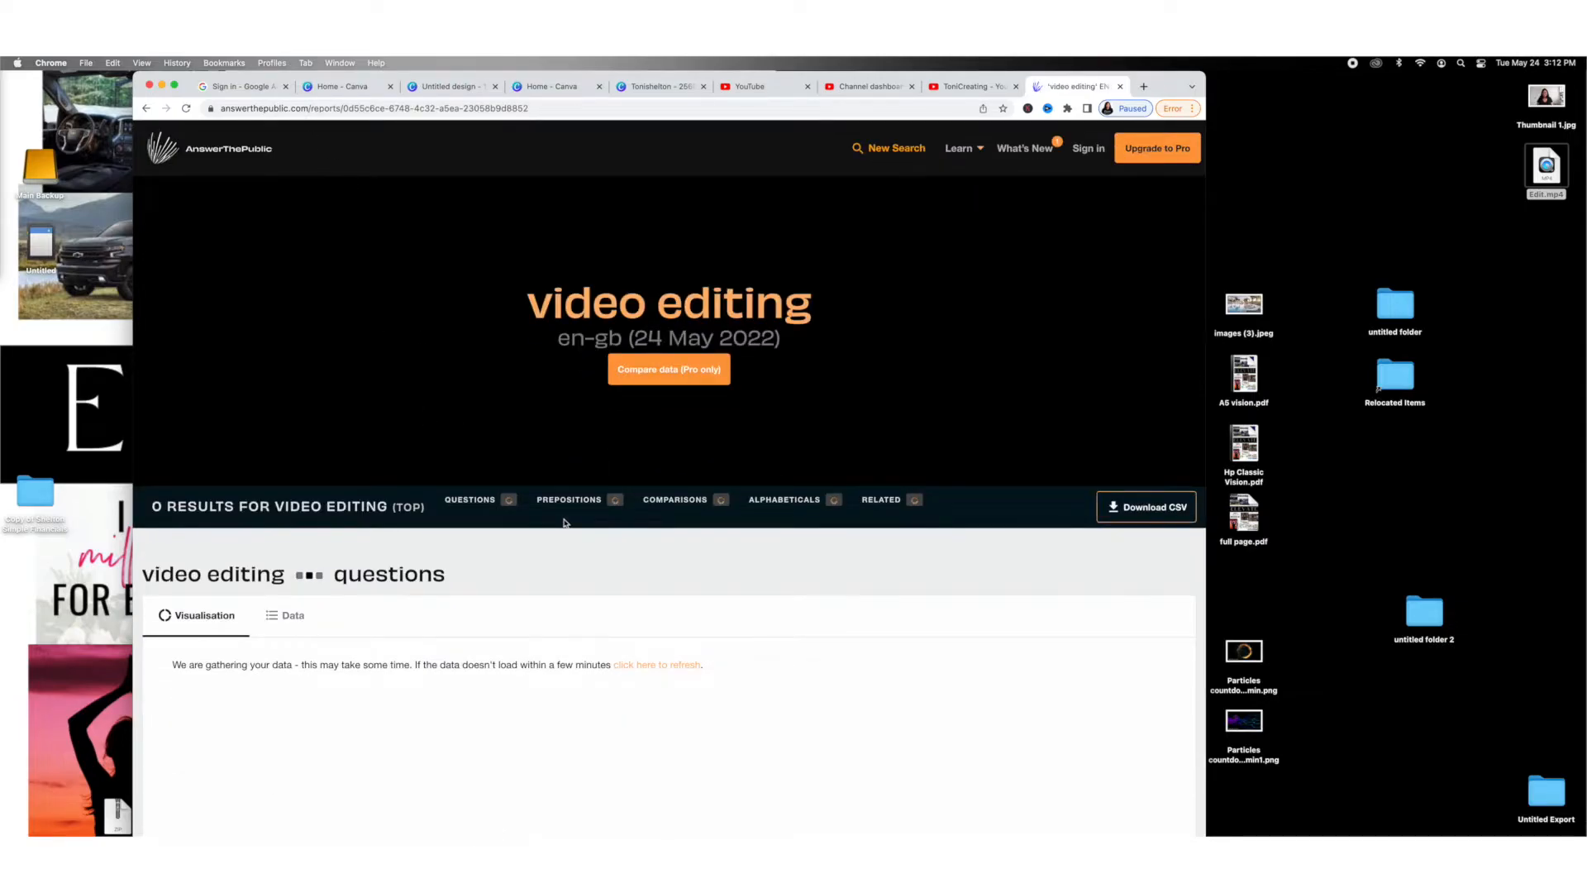
- Examine the question and preposition keyword charts in the video editing report for title ideas
scroll(569, 522, down, 1)
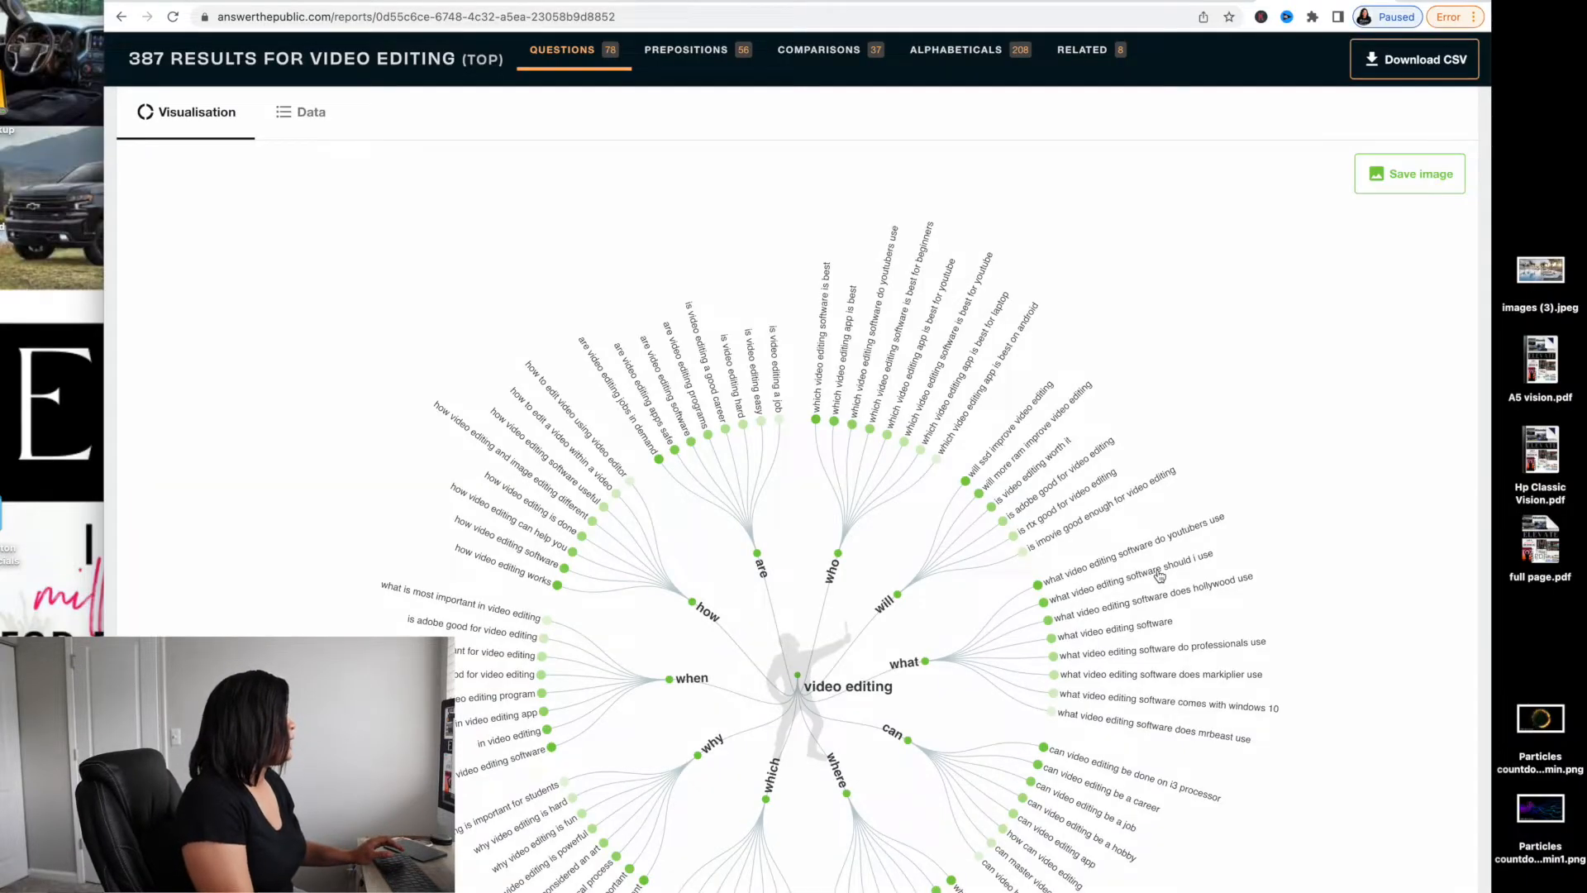
scroll(1095, 583, down, 5)
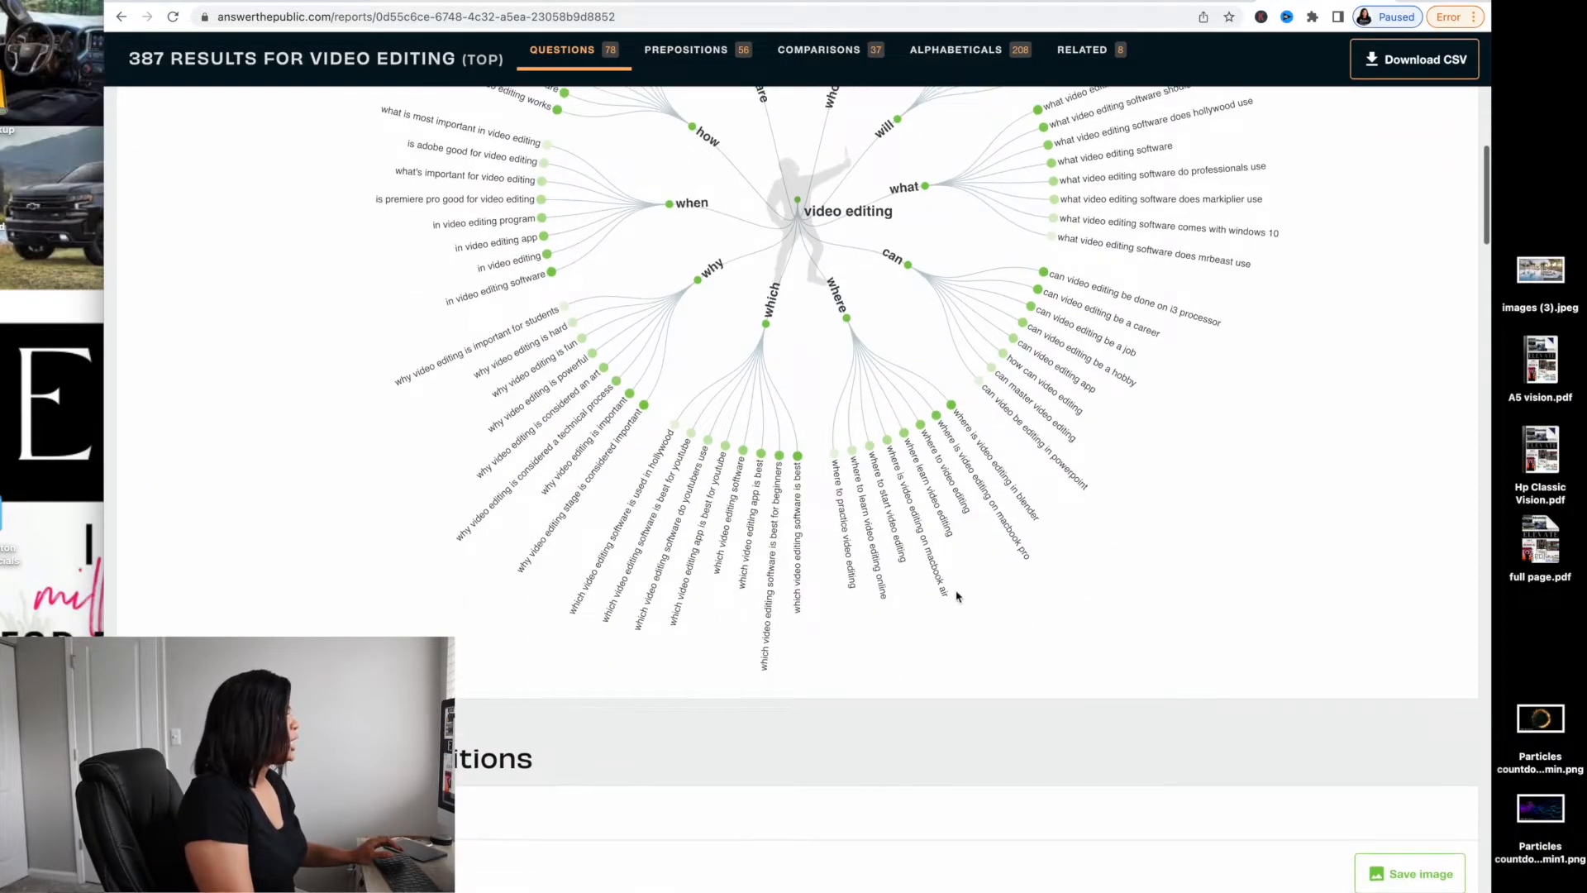
scroll(964, 597, up, 4)
scroll(902, 638, down, 3)
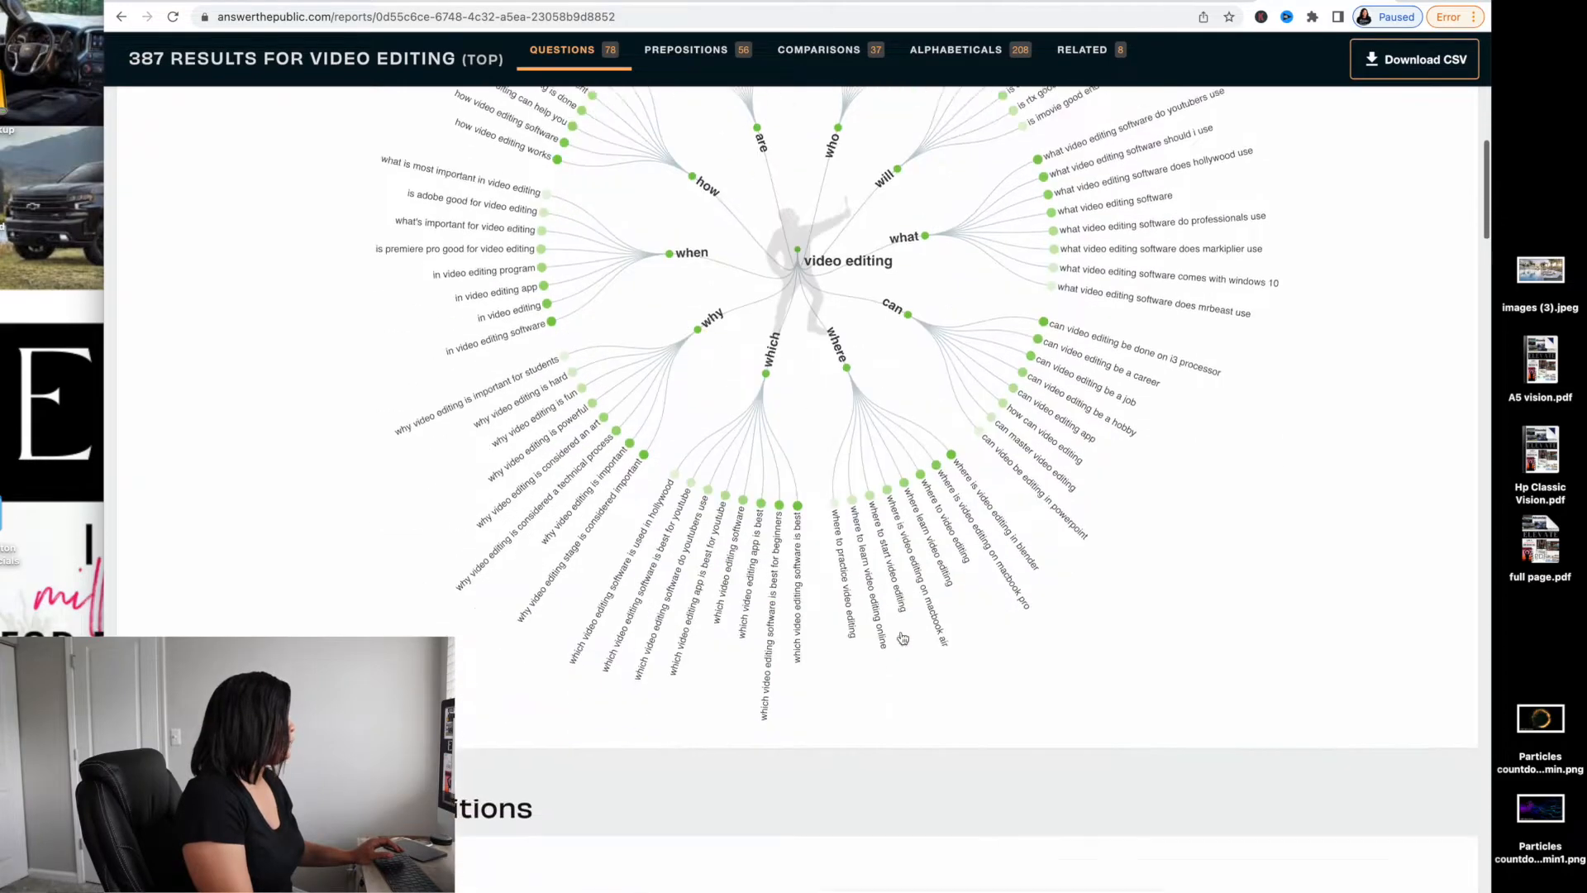
scroll(902, 638, down, 6)
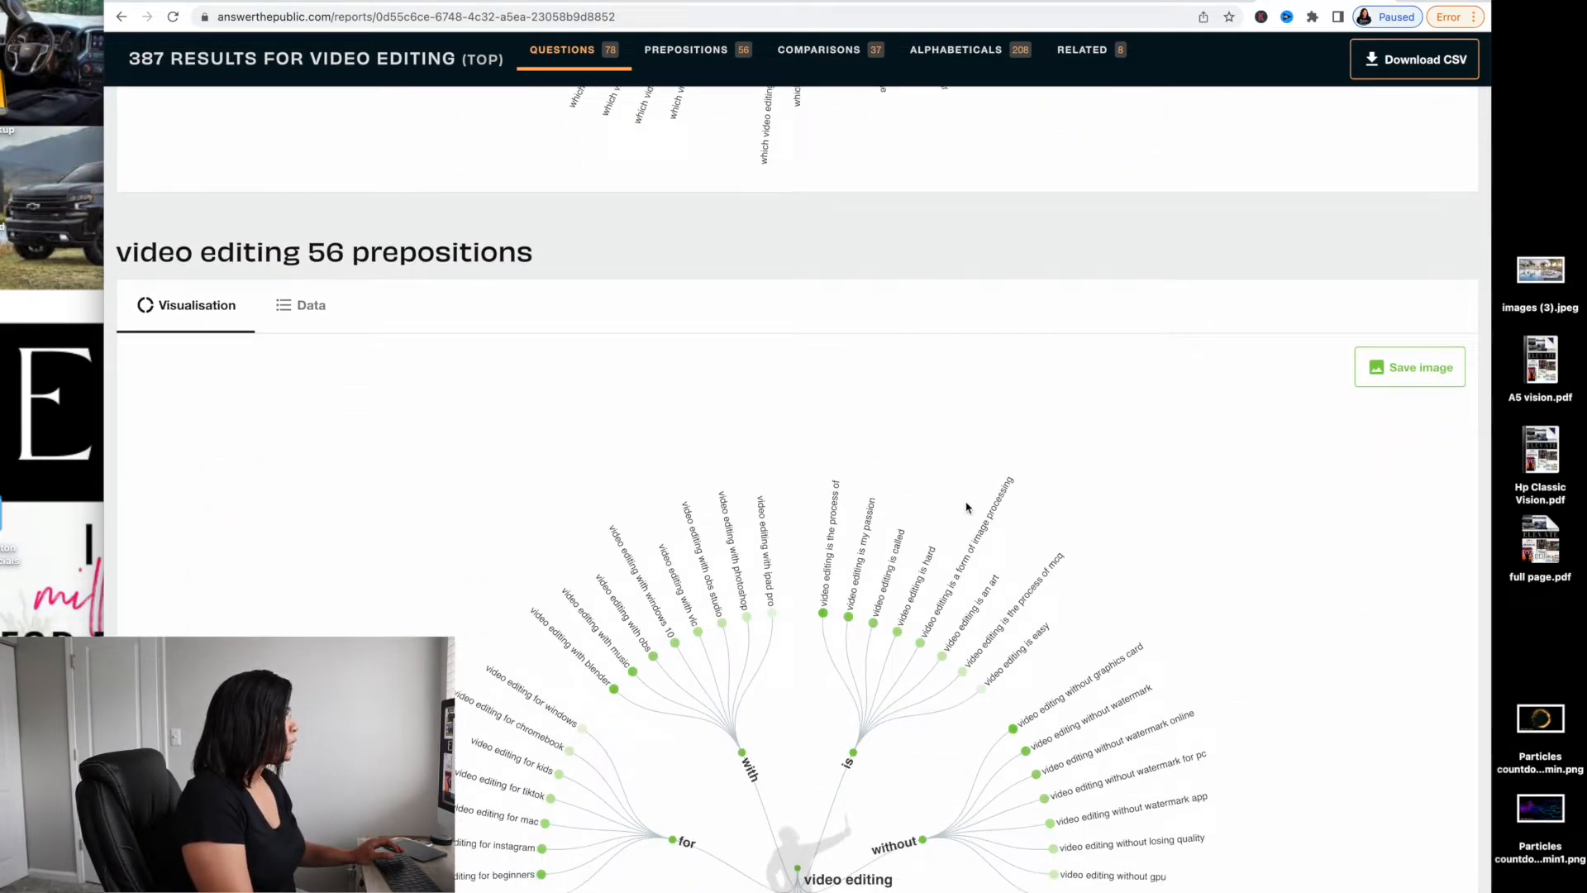
scroll(969, 504, down, 13)
scroll(964, 512, down, 11)
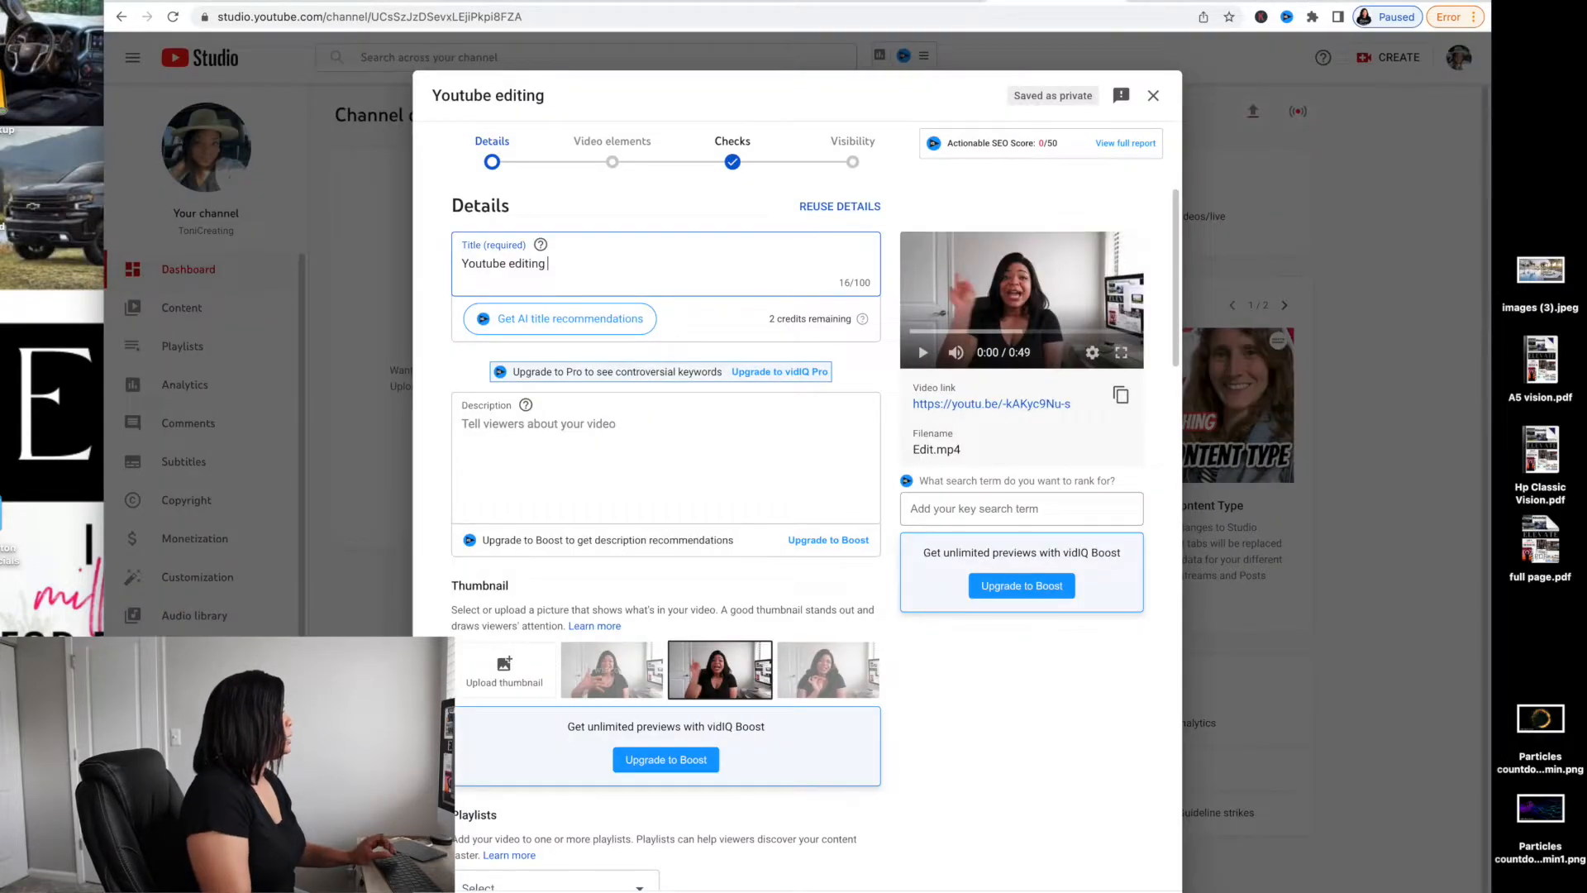
- Extend the uploaded video's title in YouTube Studio to "Youtube editing with imovie"
text(wi)
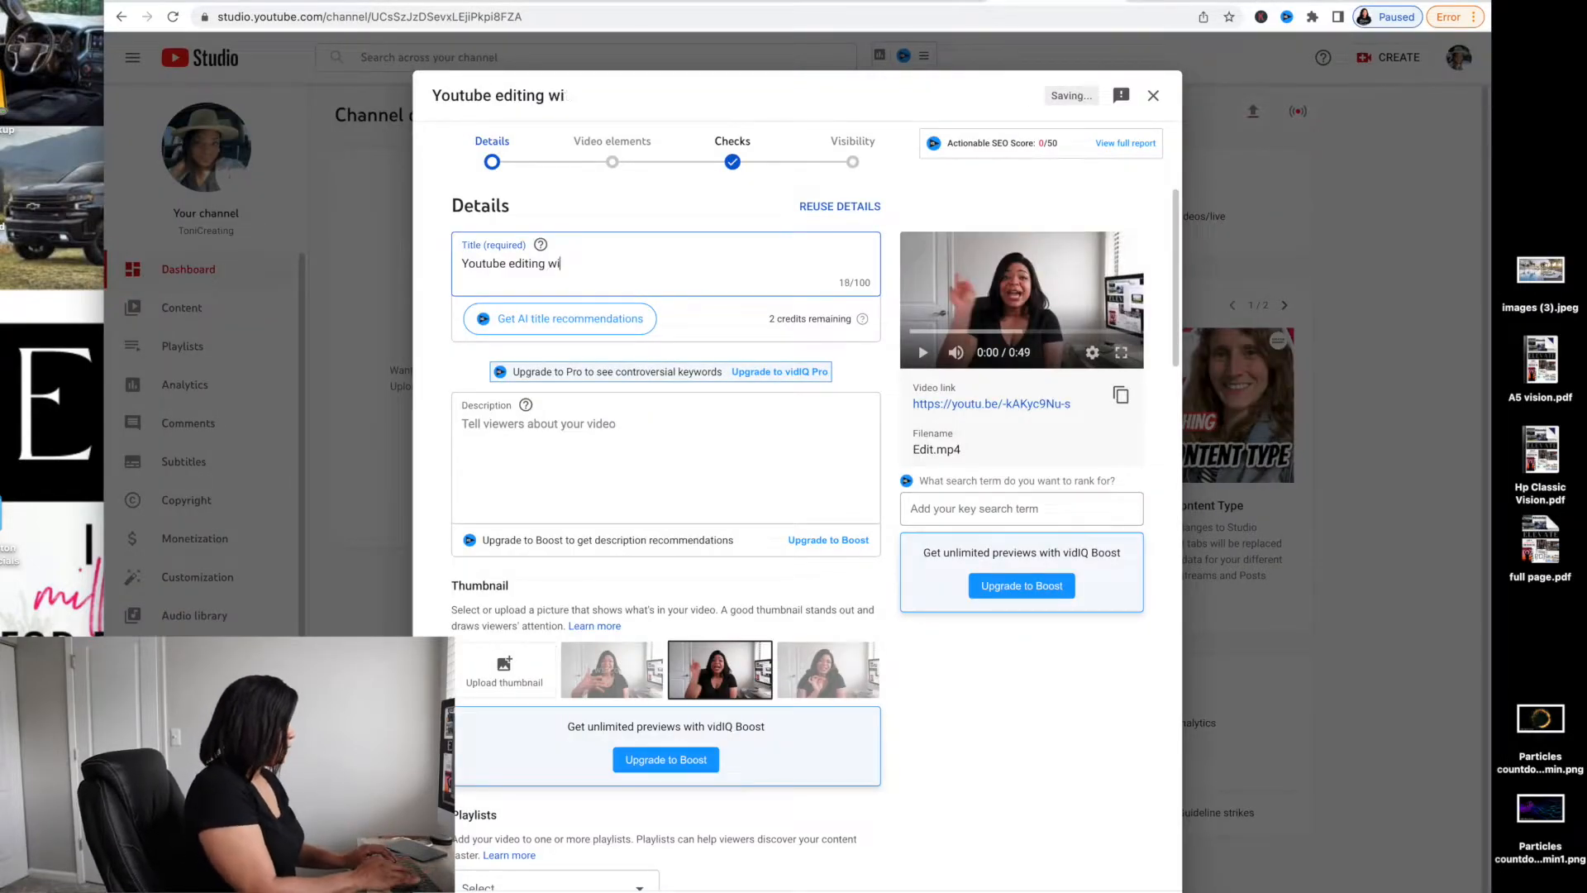
text(oth)
key(BackSpace)
key(BackSpace)
key(BackSpace)
text(th imovie)
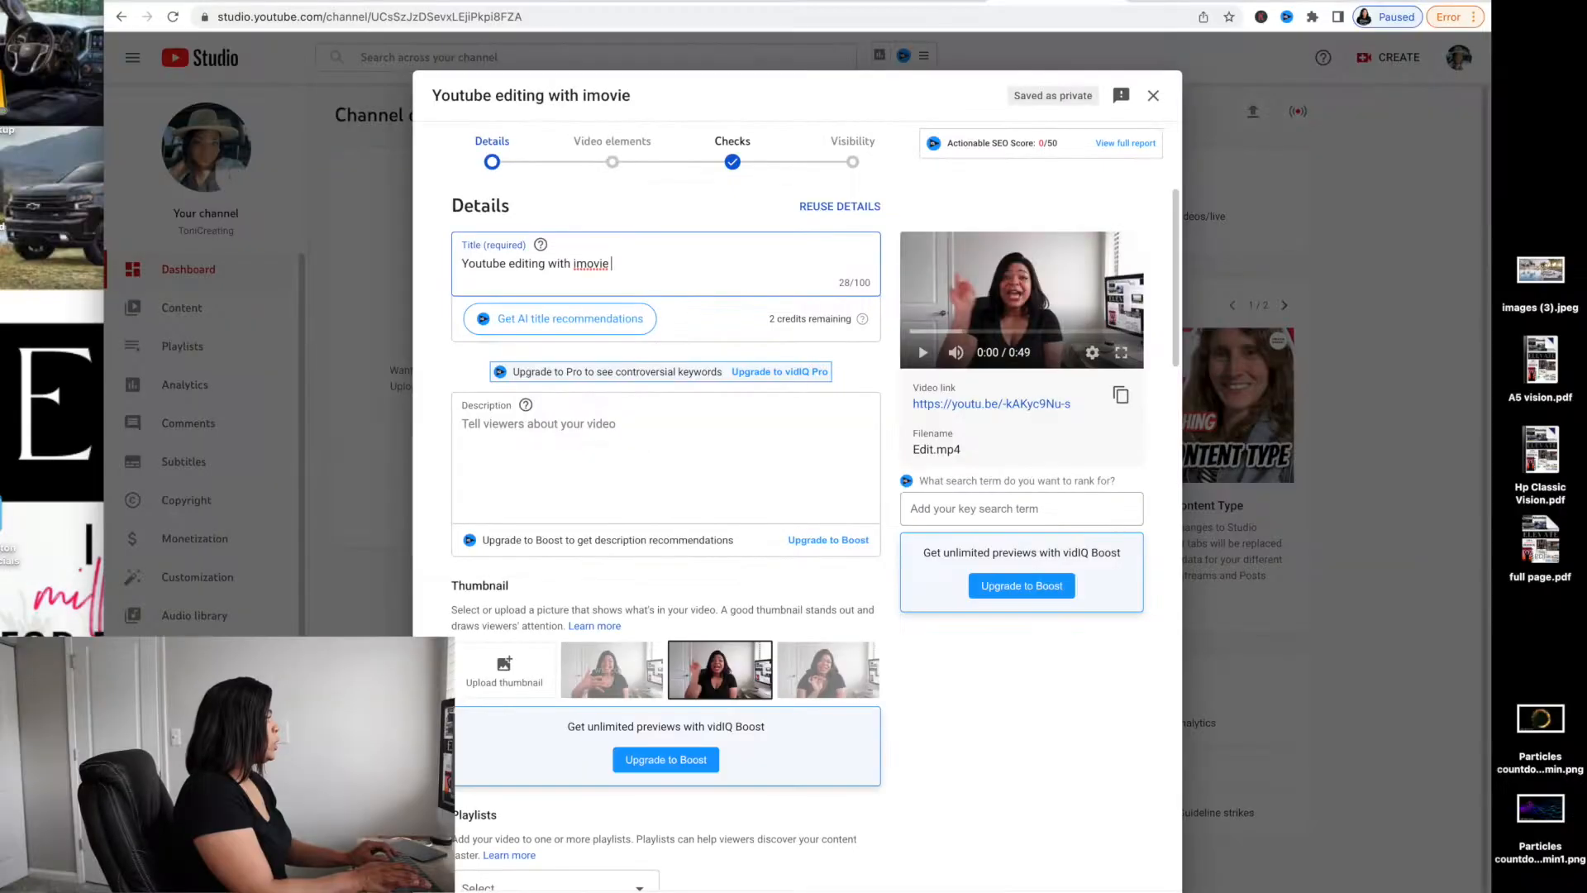
- Append "| How to upload youtube videos" to the video title, correcting the spelling of "youtube"
text(|)
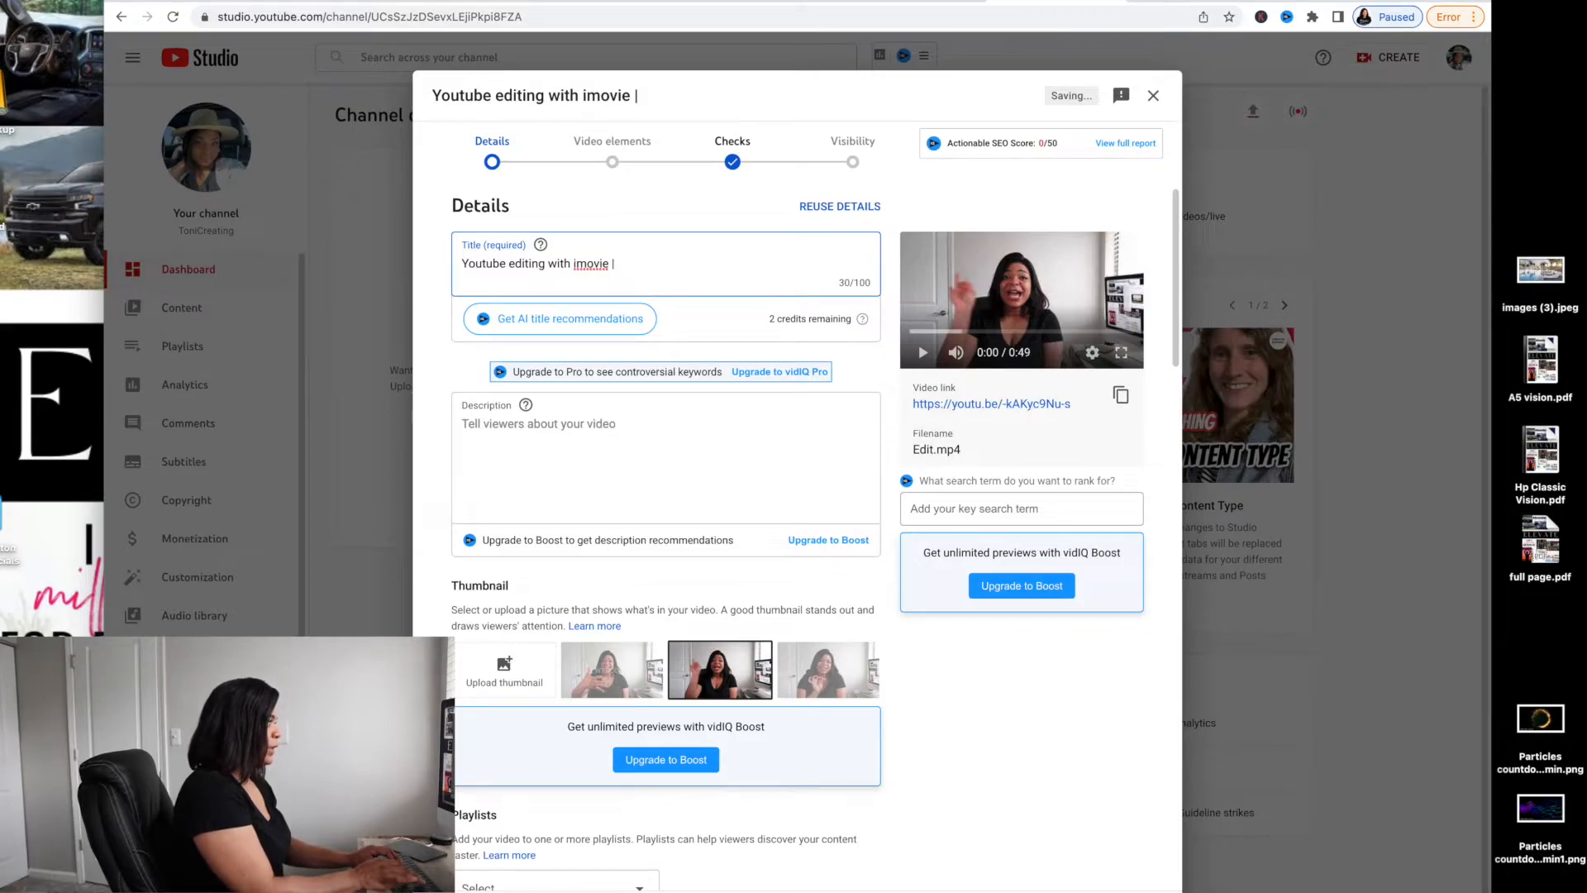
text(hpw)
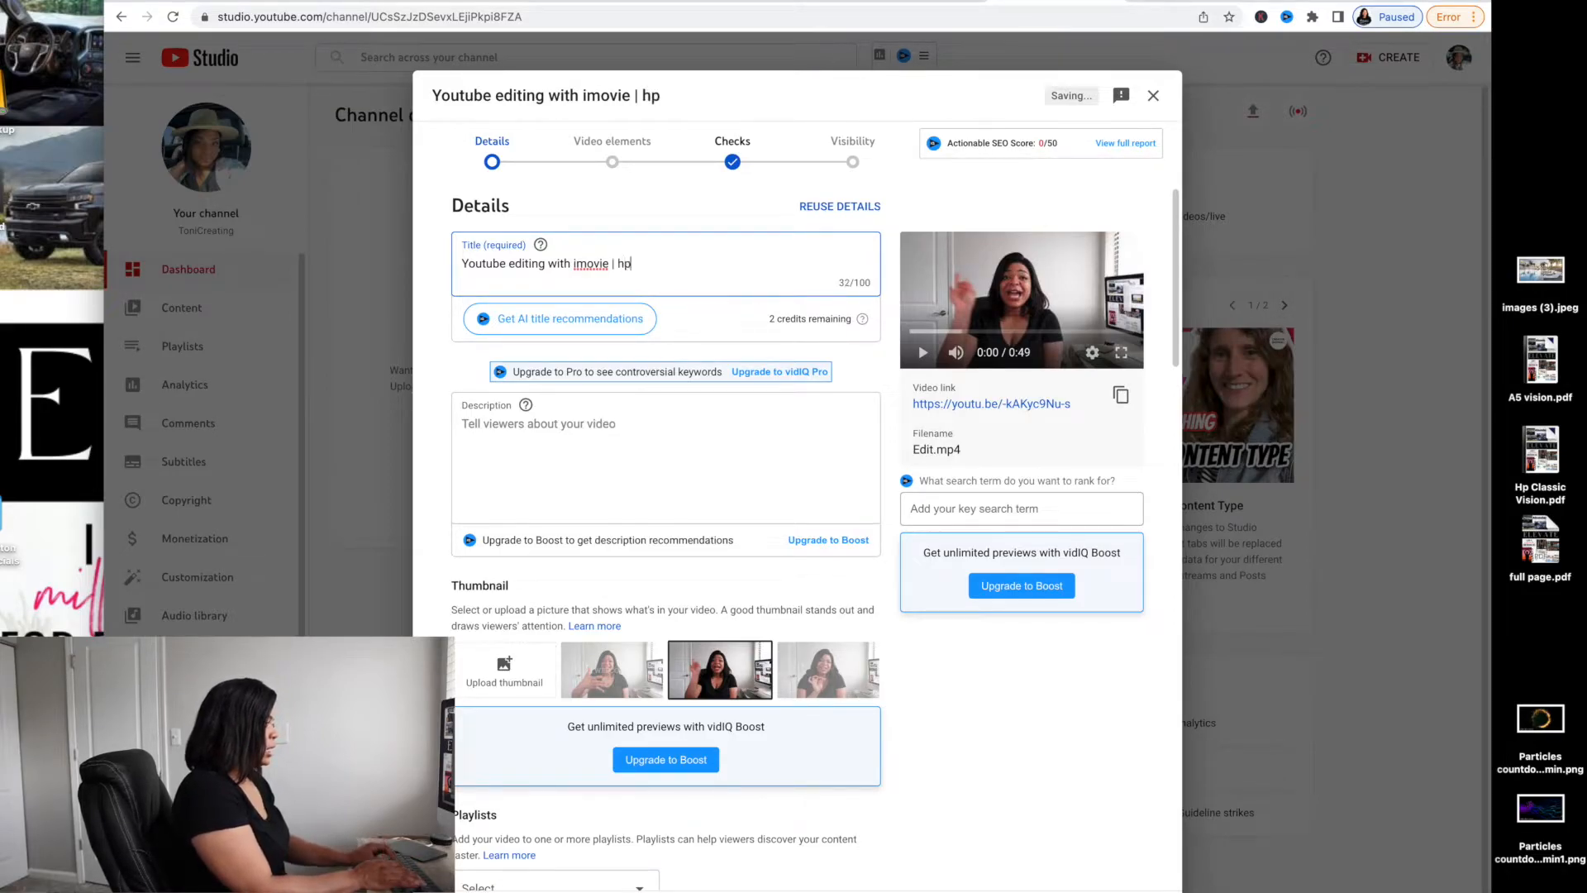
key(BackSpace)
key(BackSpace)
key(BackSpace)
text(Ho)
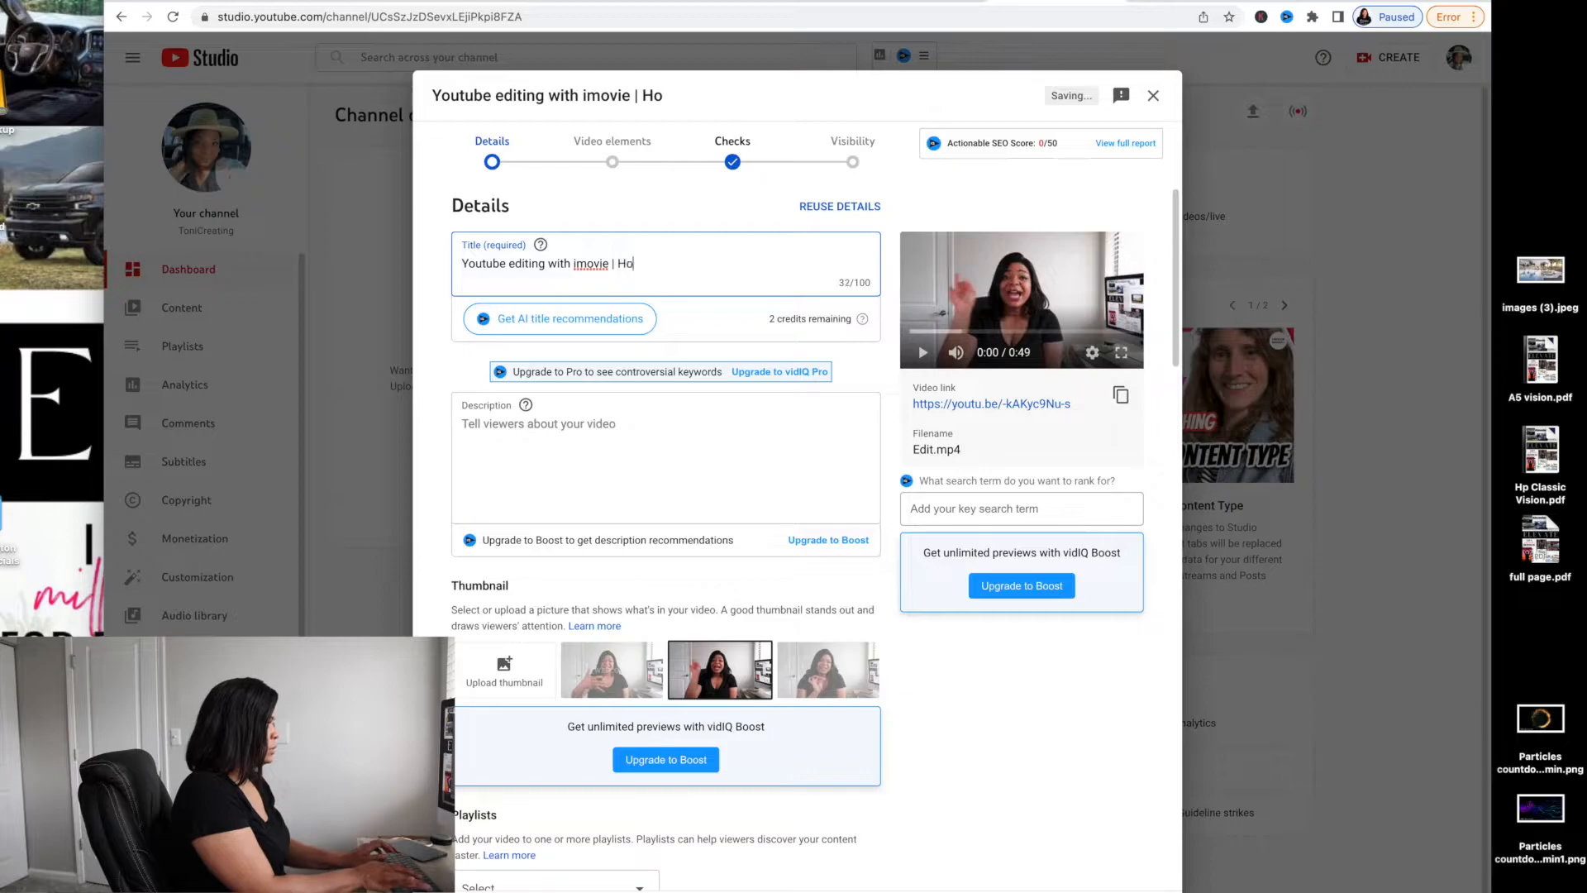
text(w to up)
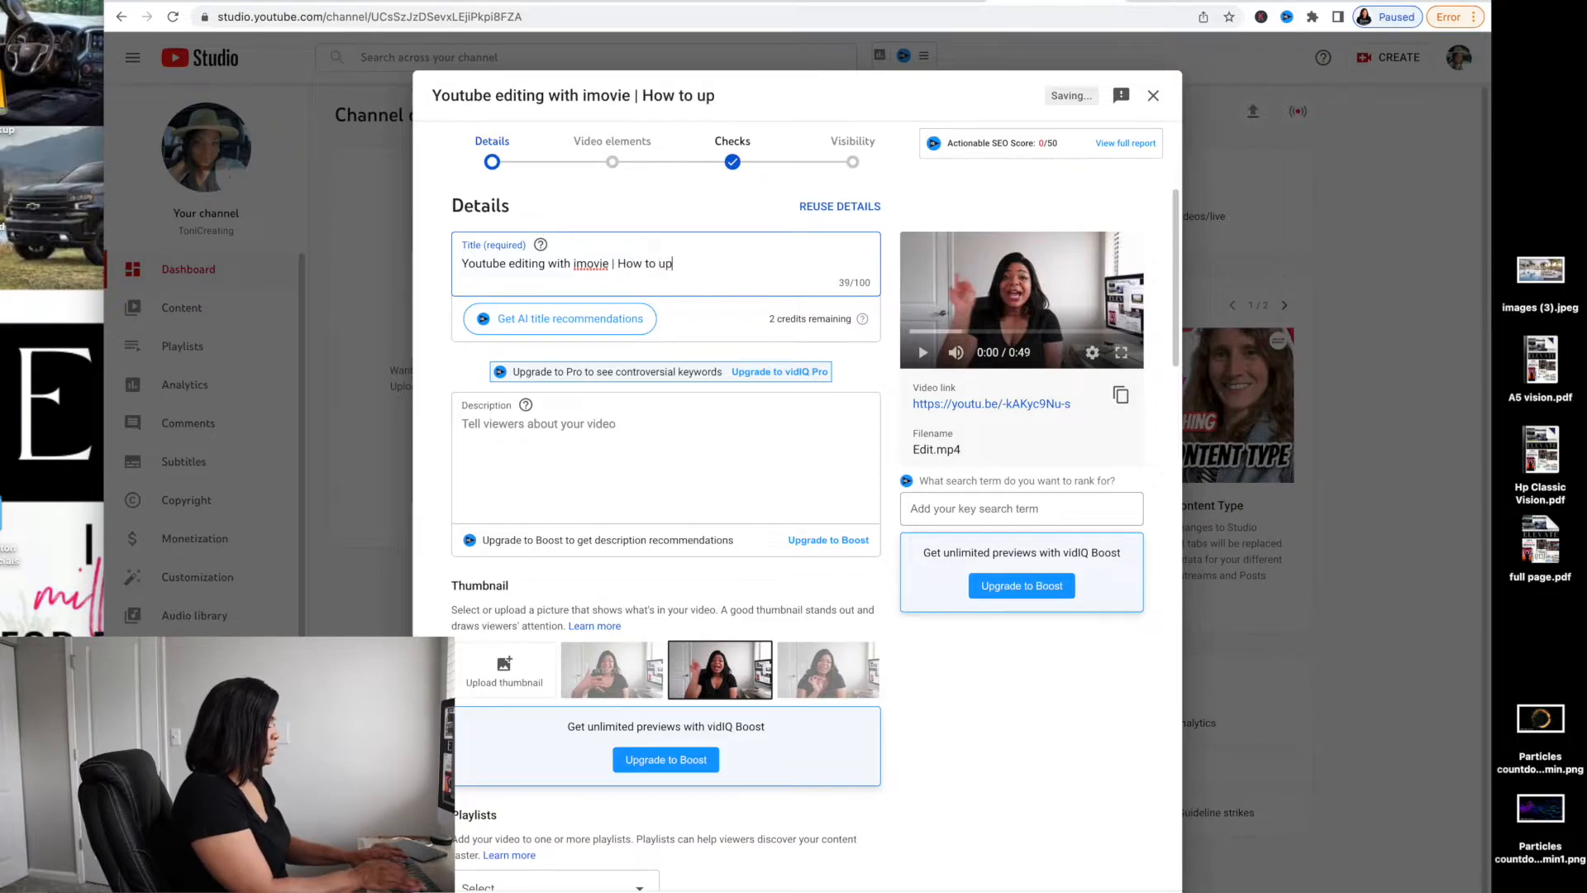
text(load y)
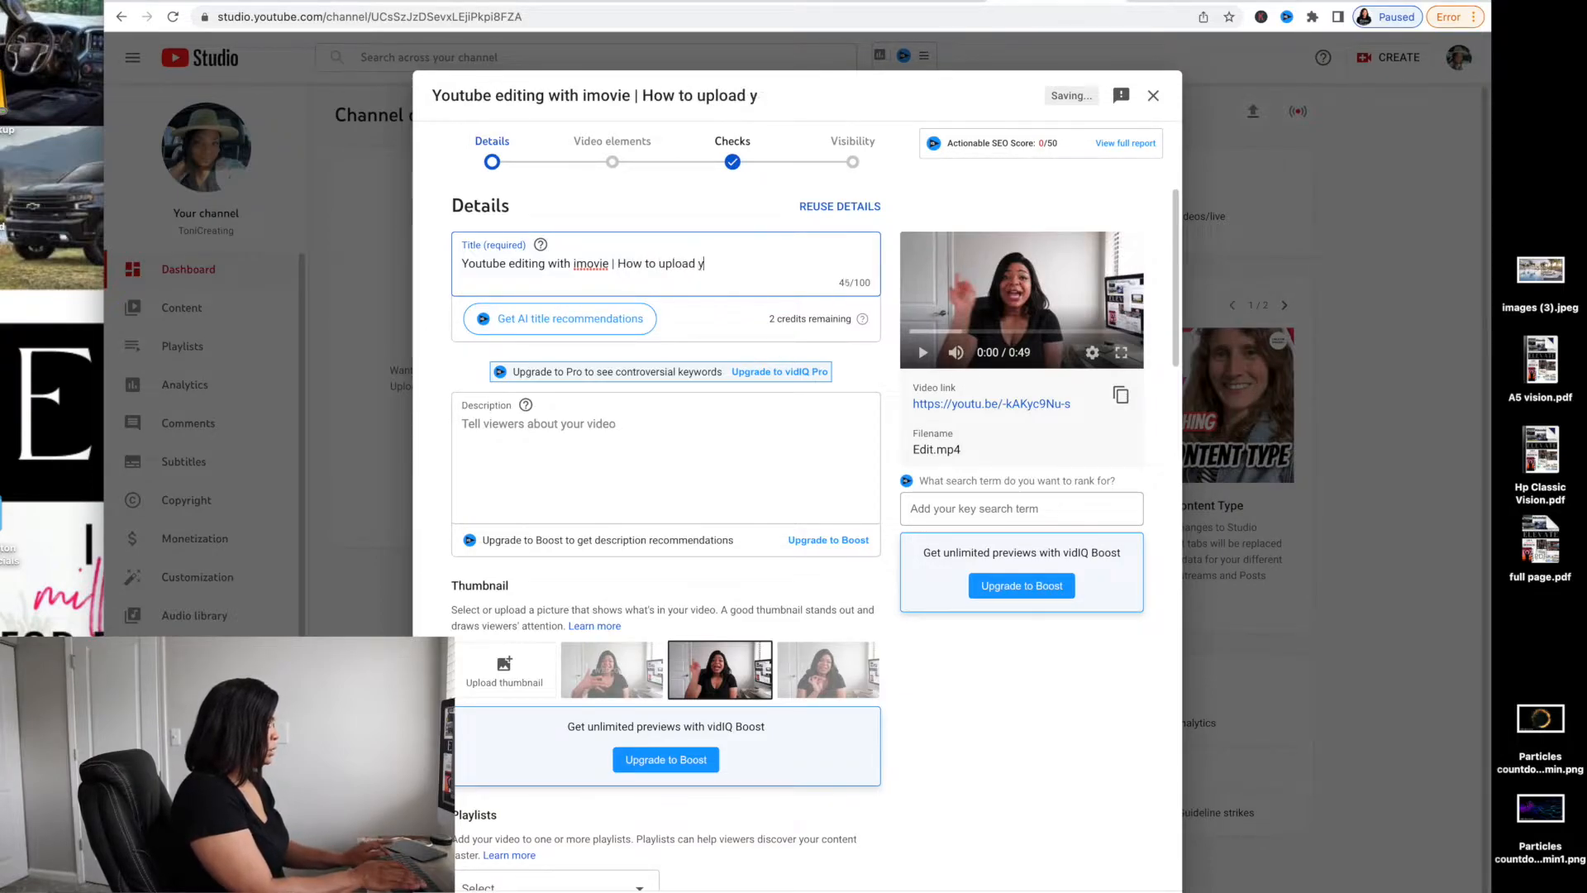
text(outibe videos)
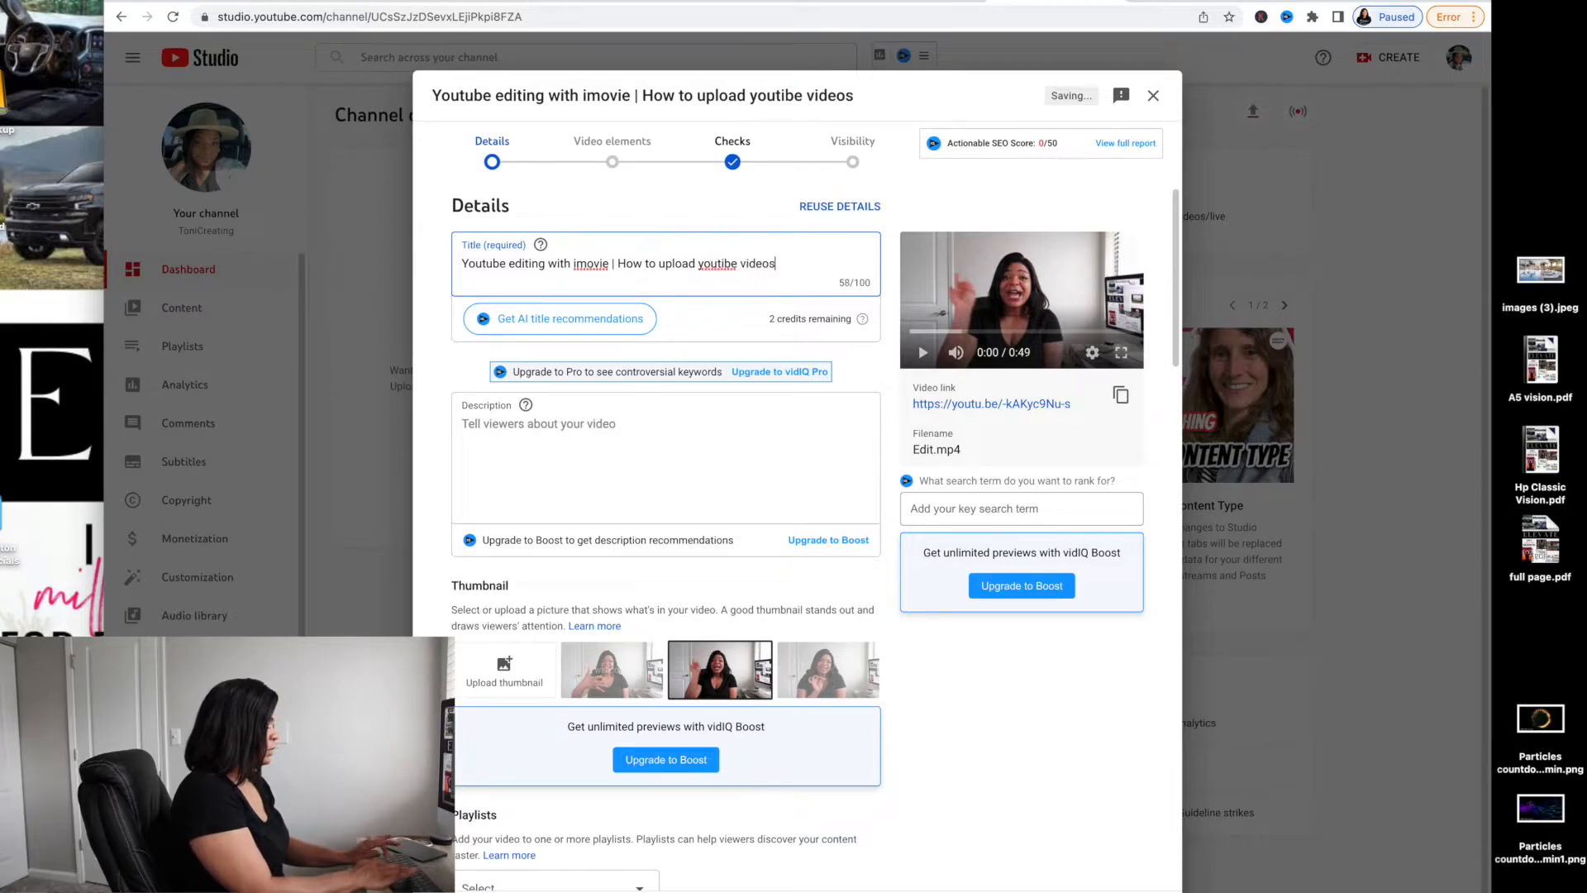
click(735, 263)
key(BackSpace)
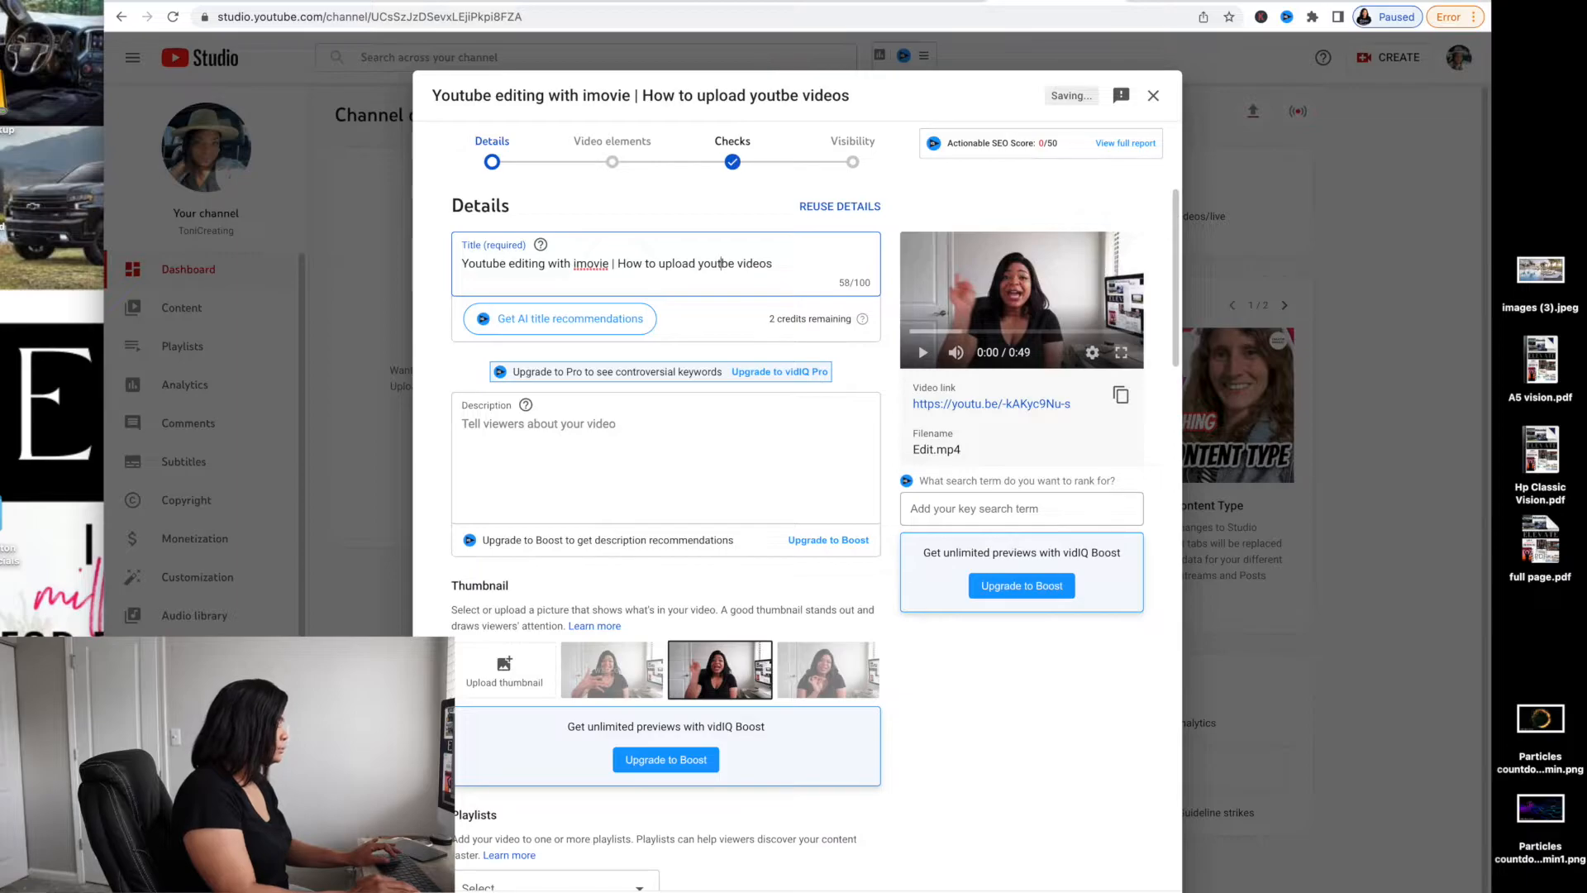
text(u)
- Recheck the AnswerThePublic video editing chart for description keywords and return to the upload details
click(520, 447)
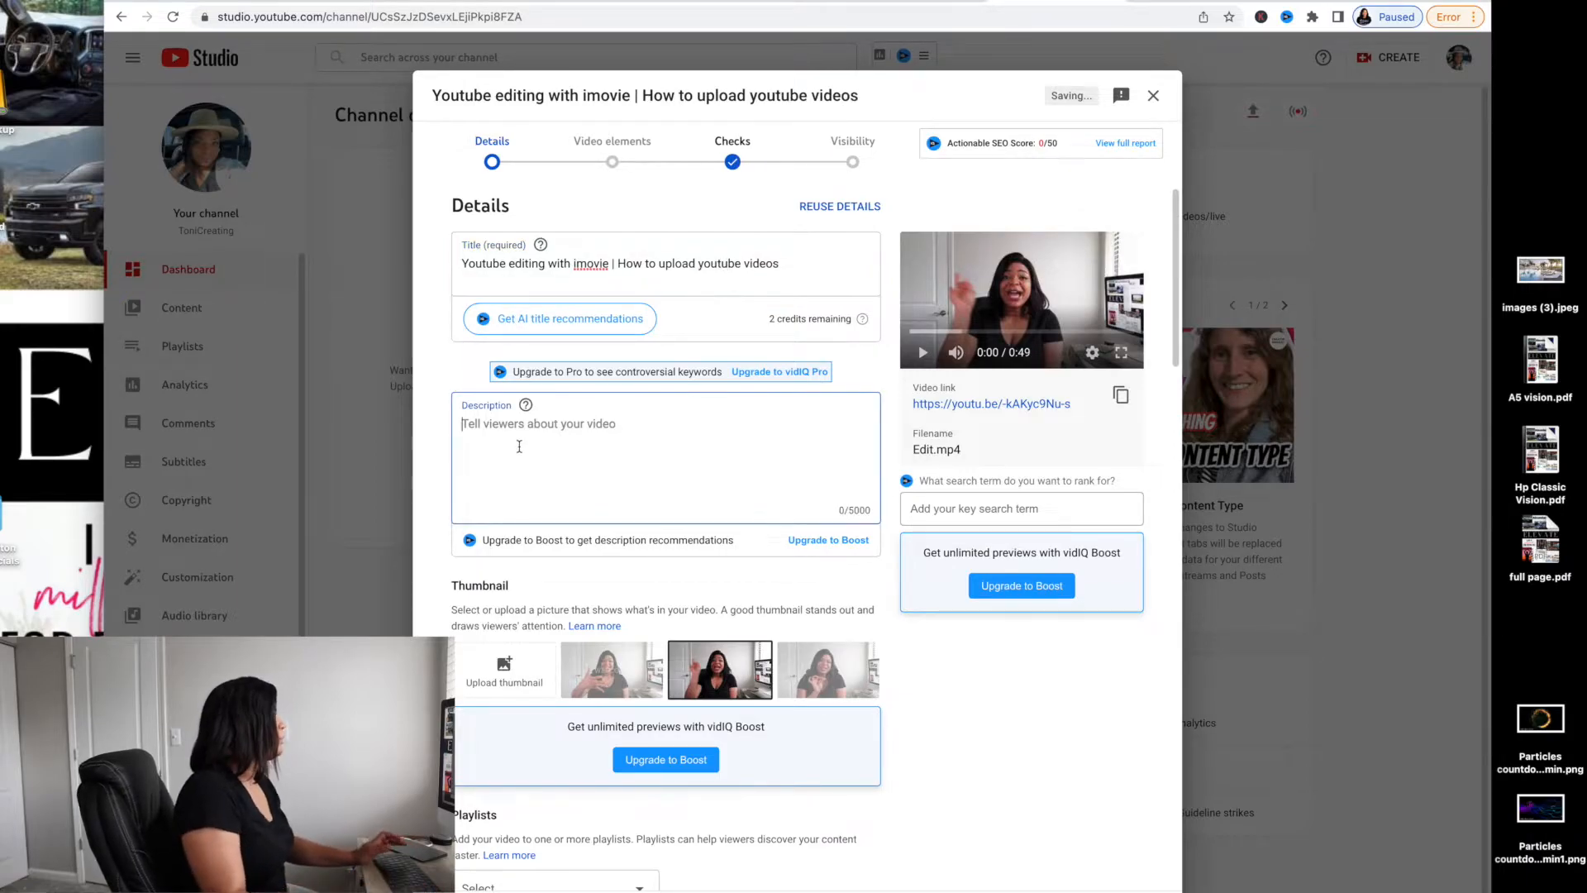
click(1322, 2)
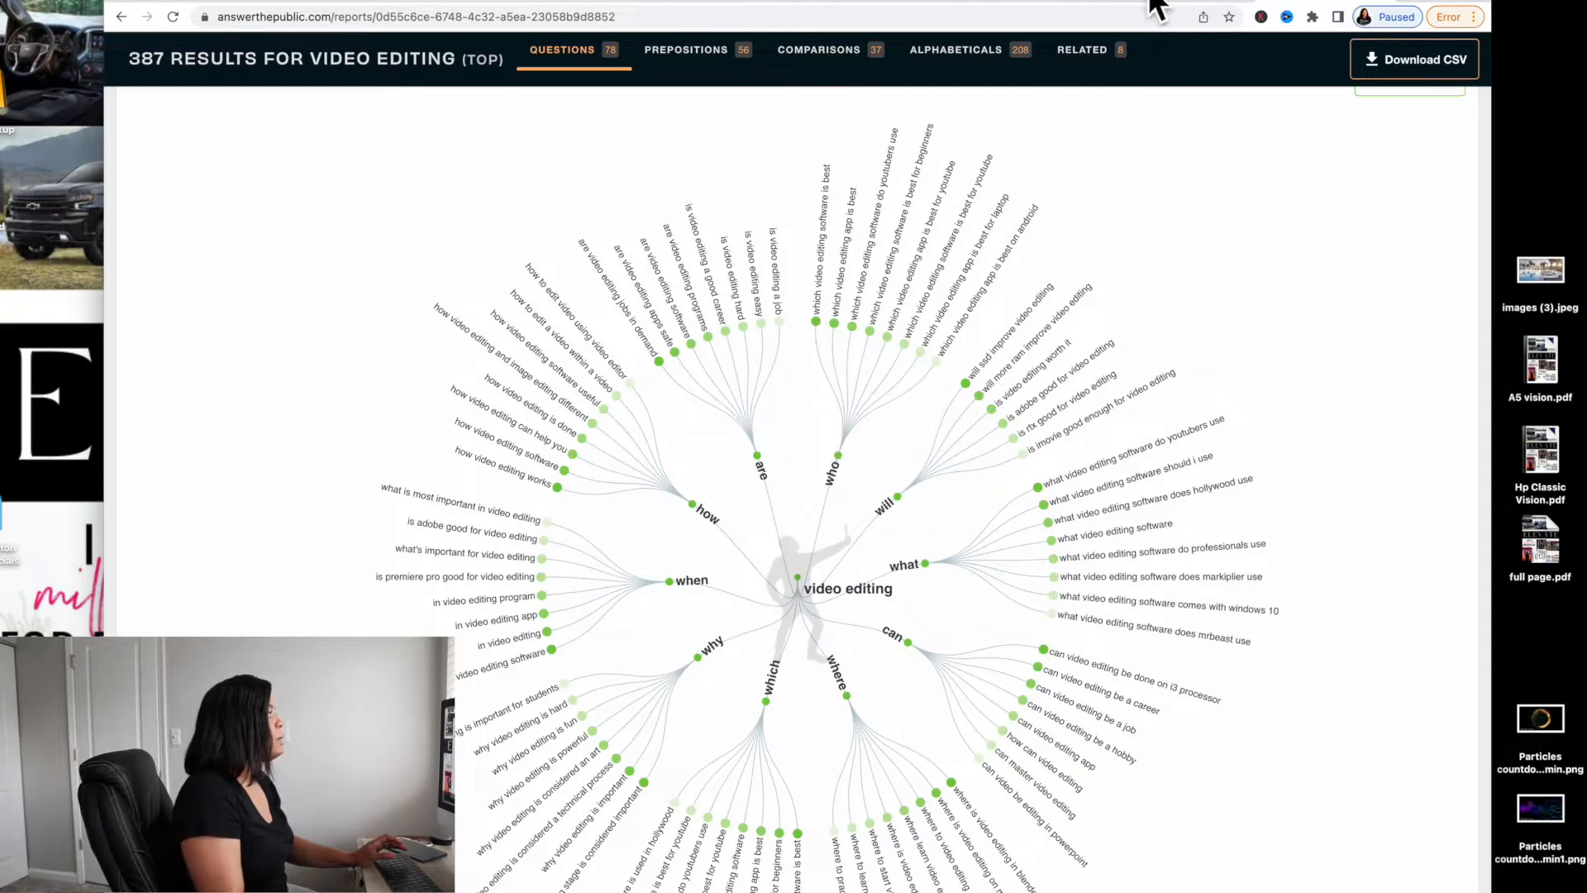
click(1029, 2)
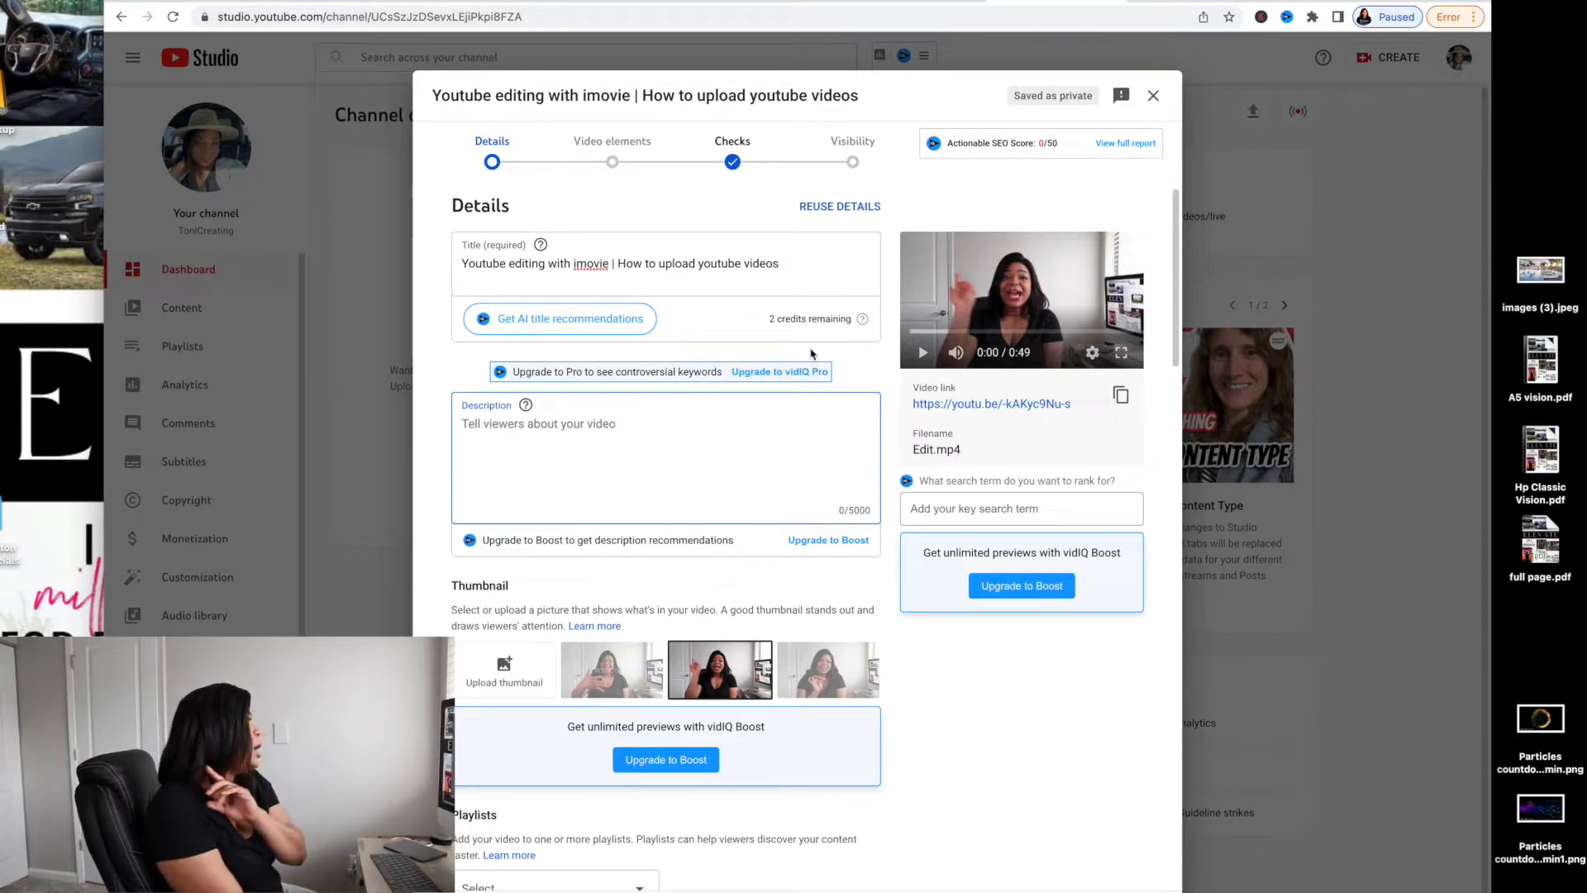
- Create a public playlist titled "Editing" for the uploaded video and assign the video to it
scroll(698, 493, down, 1)
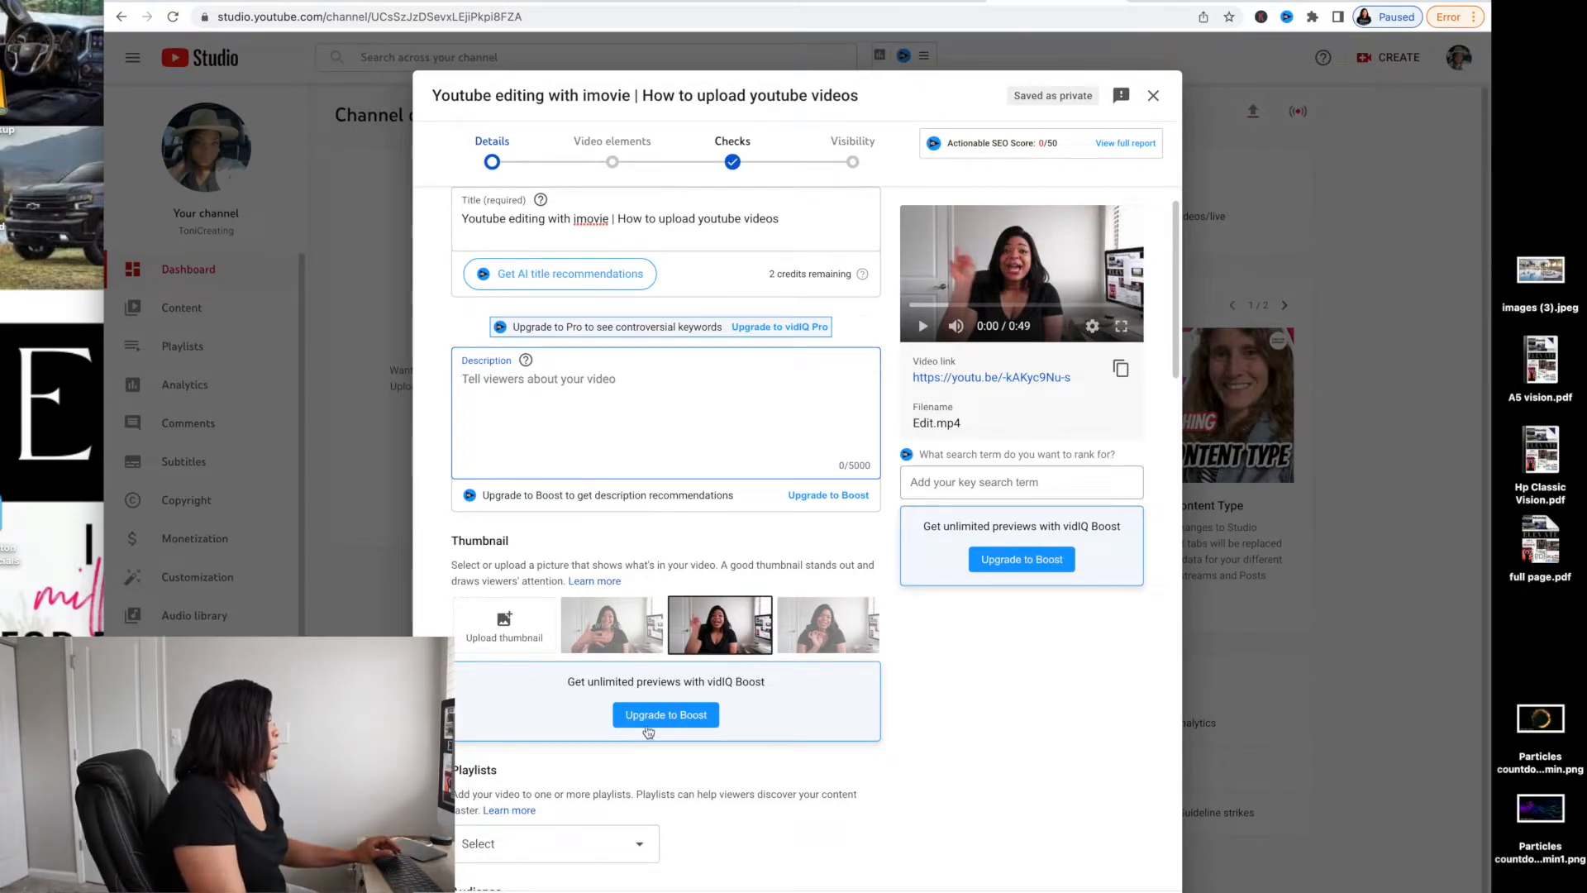
scroll(653, 731, down, 3)
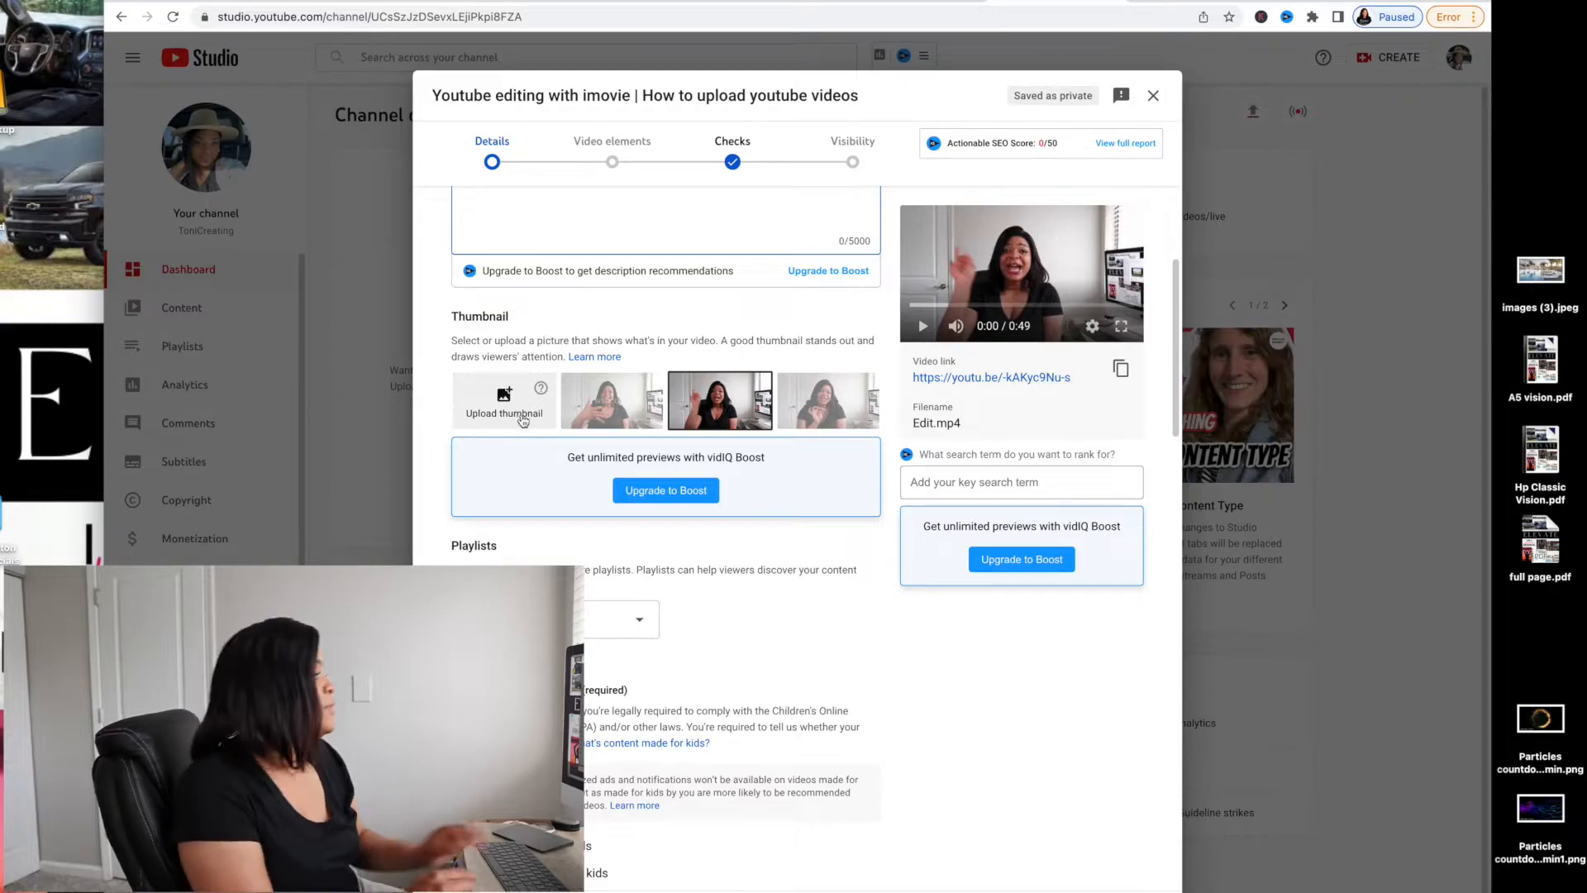
scroll(525, 422, down, 2)
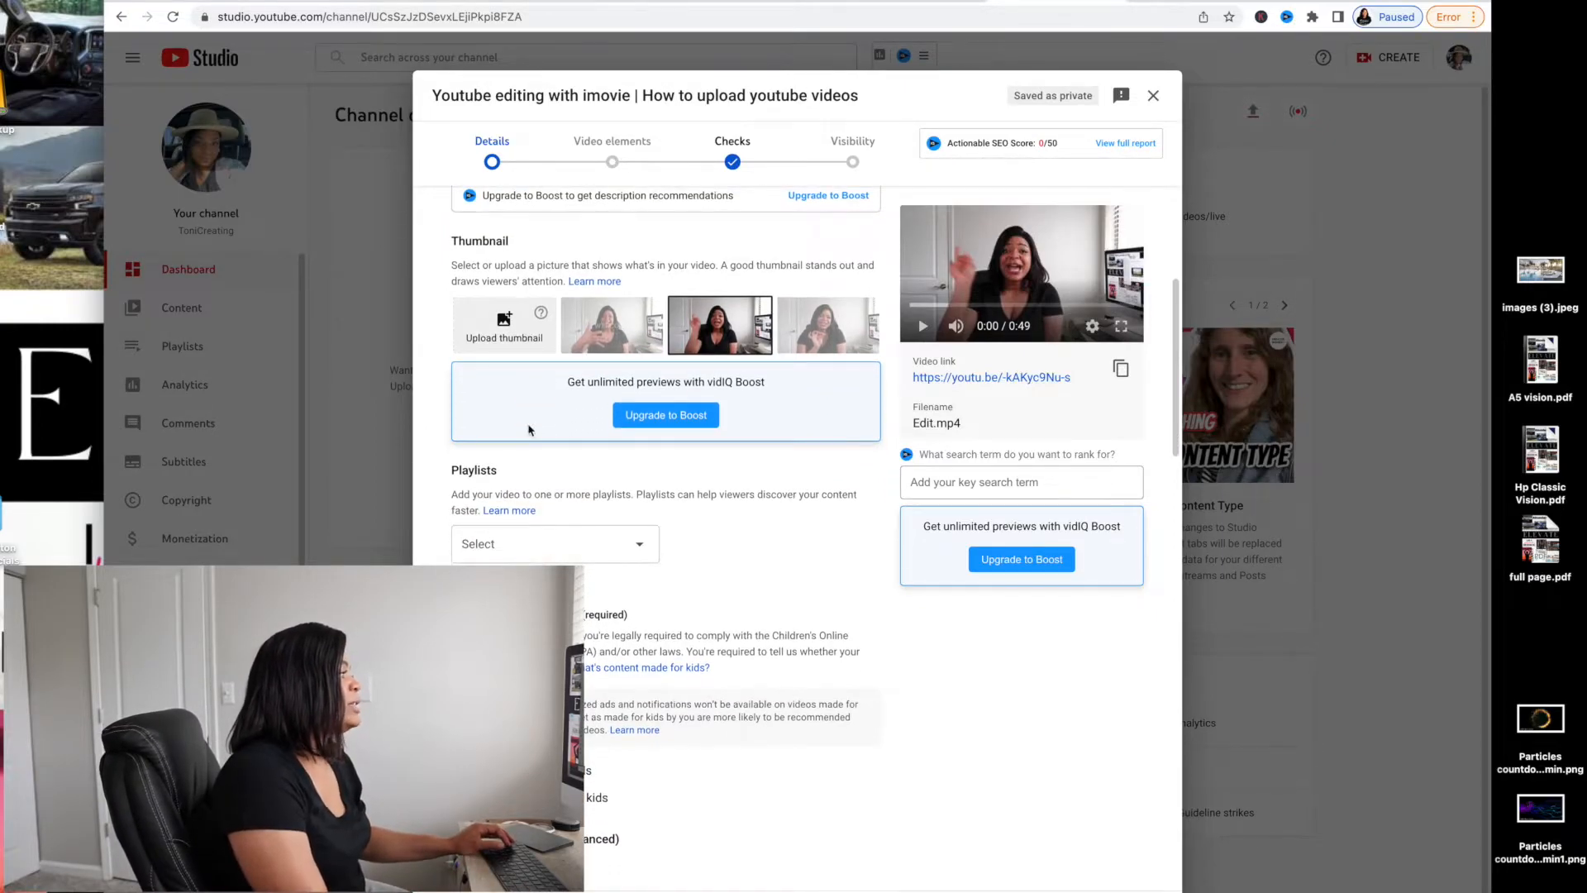
scroll(603, 470, up, 5)
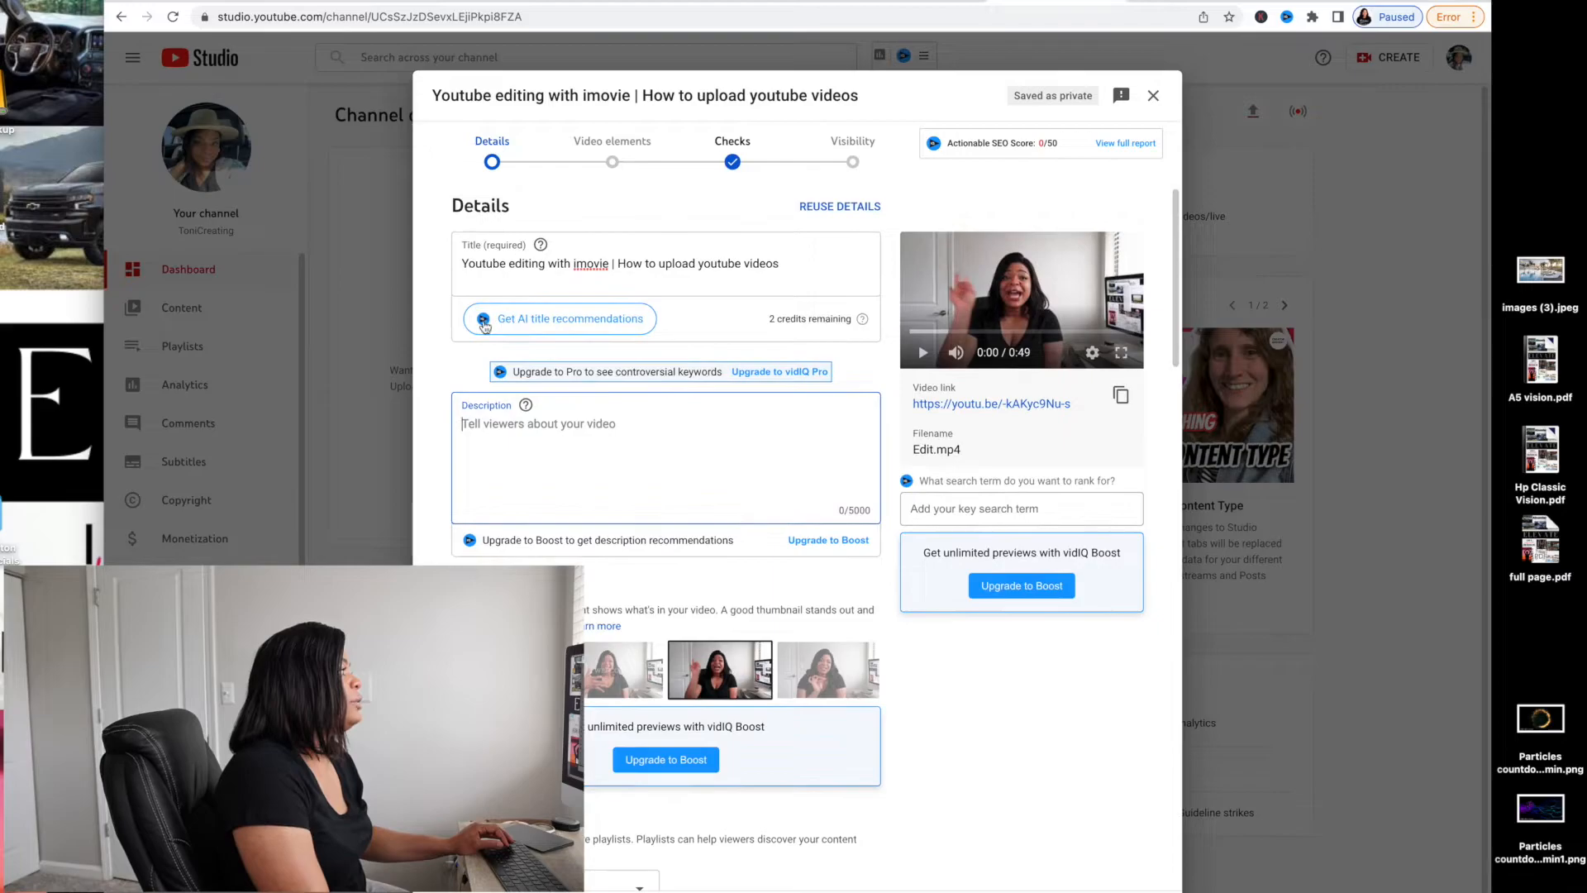
scroll(548, 484, down, 5)
click(548, 483)
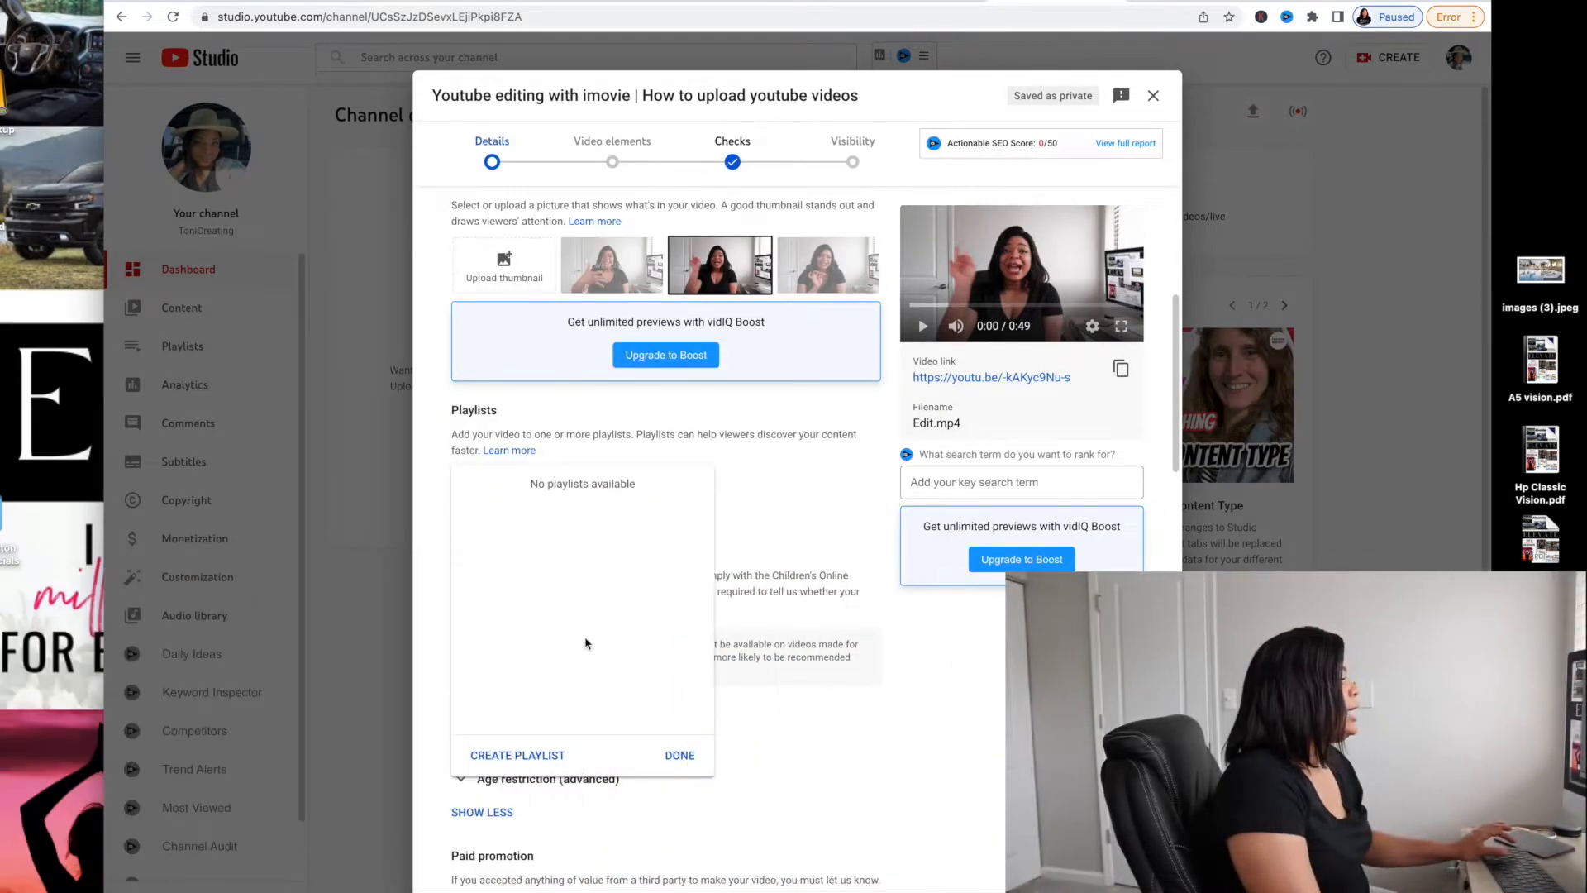
click(509, 754)
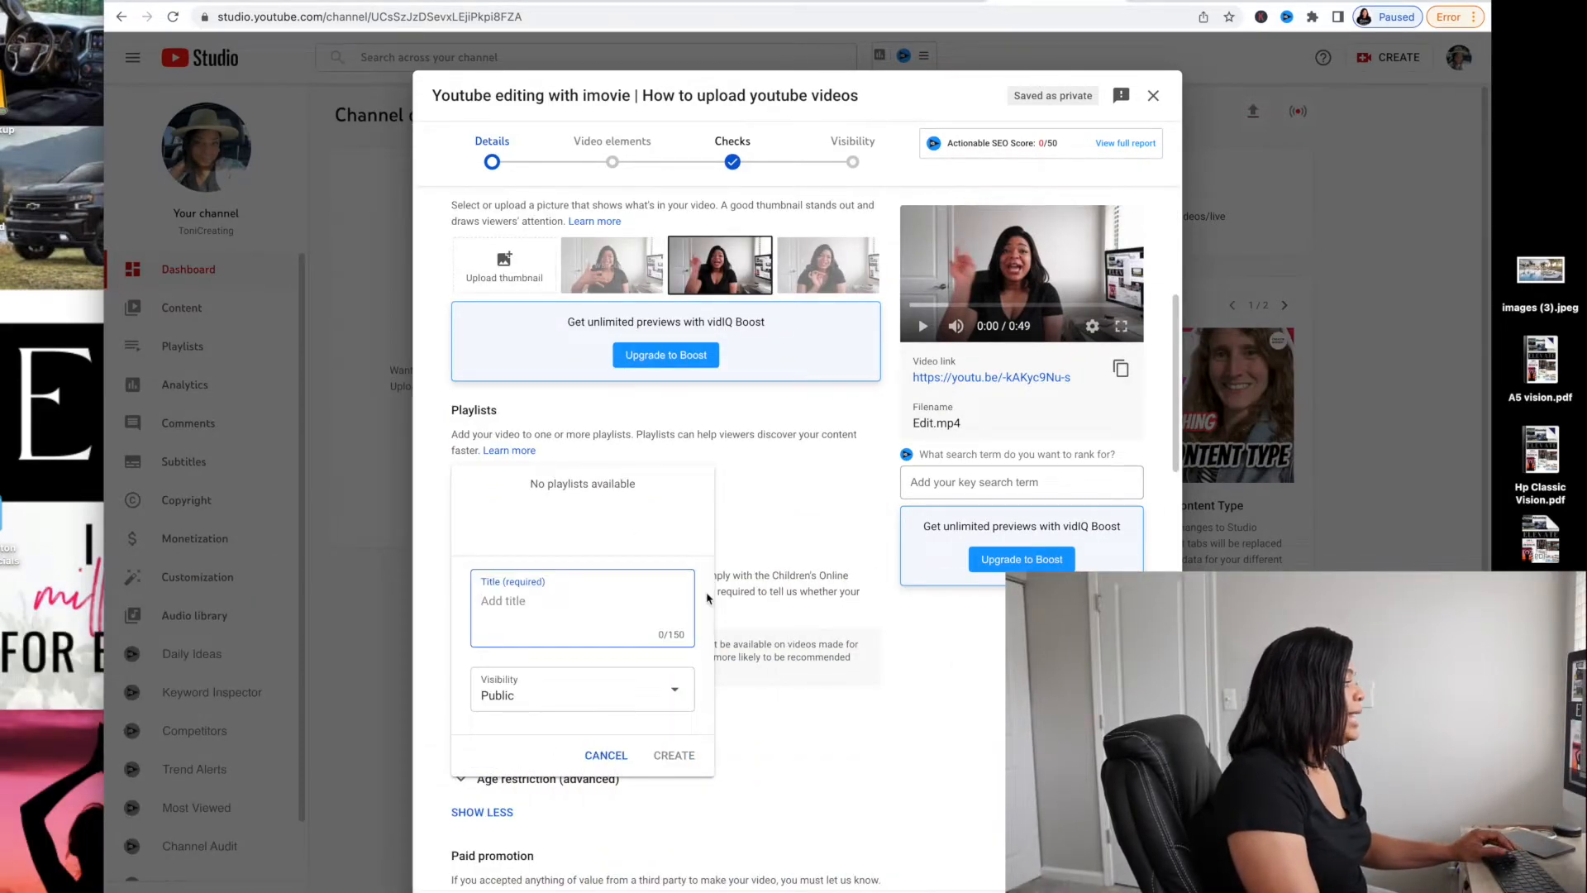
text(Editing)
click(674, 755)
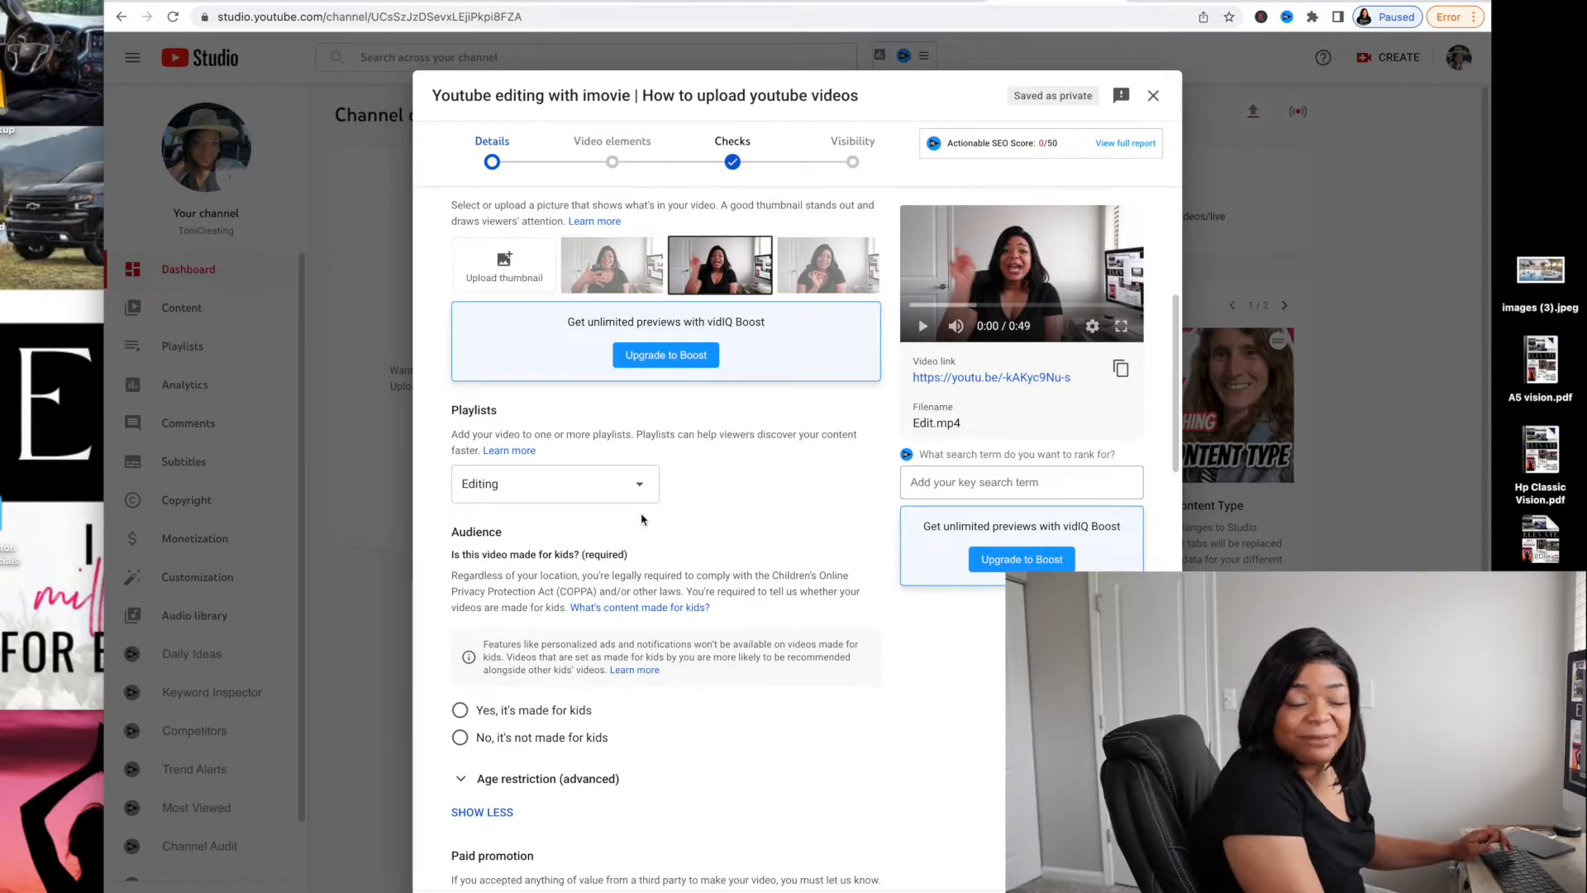
- Set the video's audience to "No, it's not made for kids" and bring up the tags section
scroll(541, 696, down, 2)
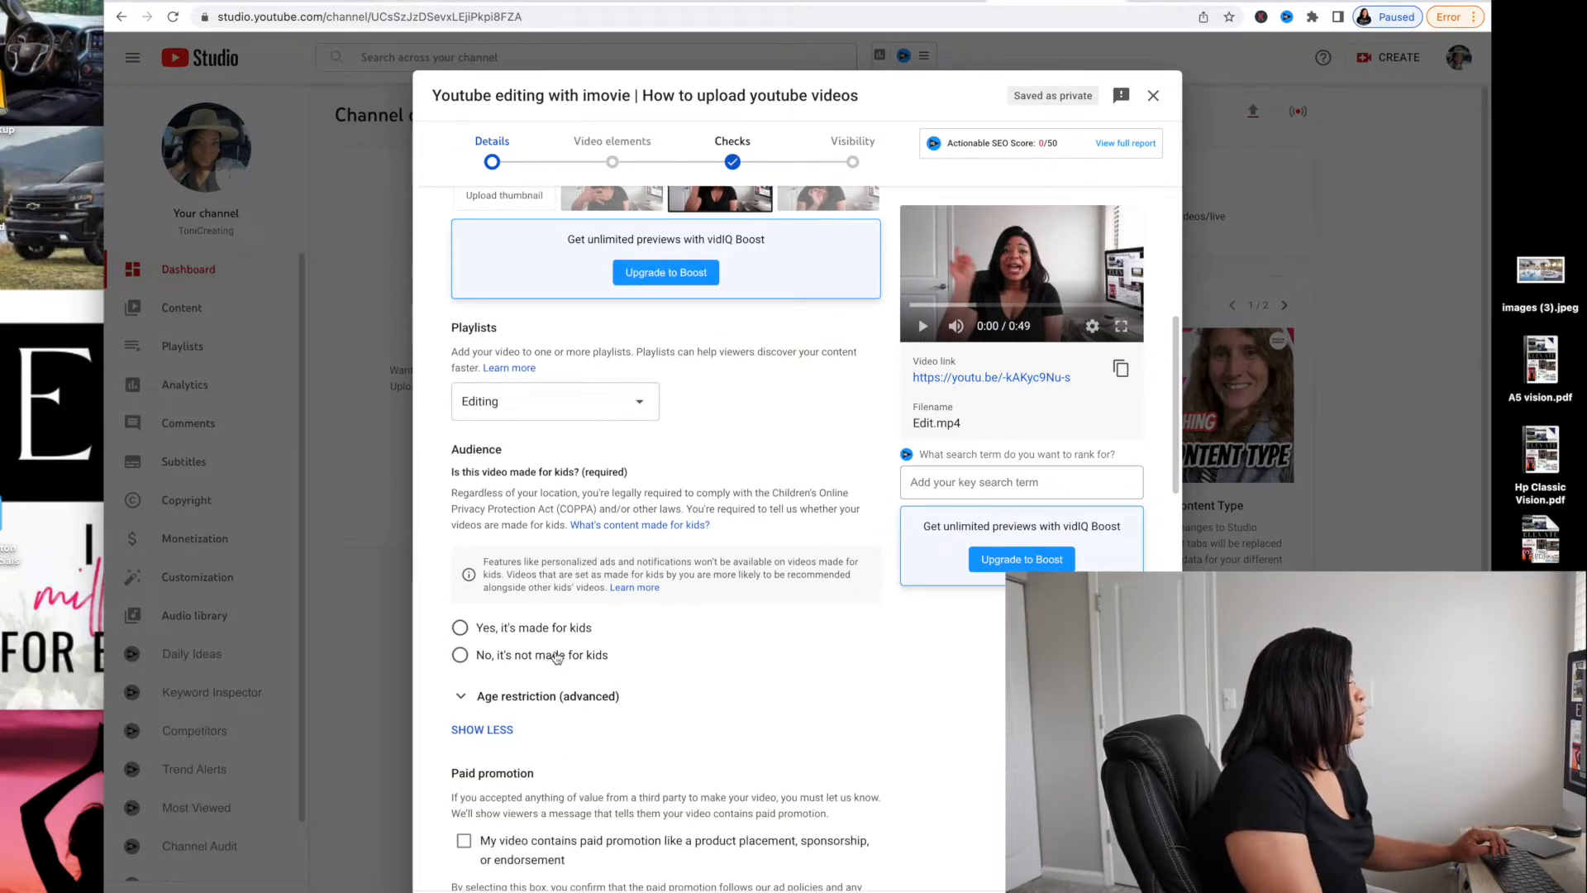
click(565, 659)
scroll(567, 710, down, 5)
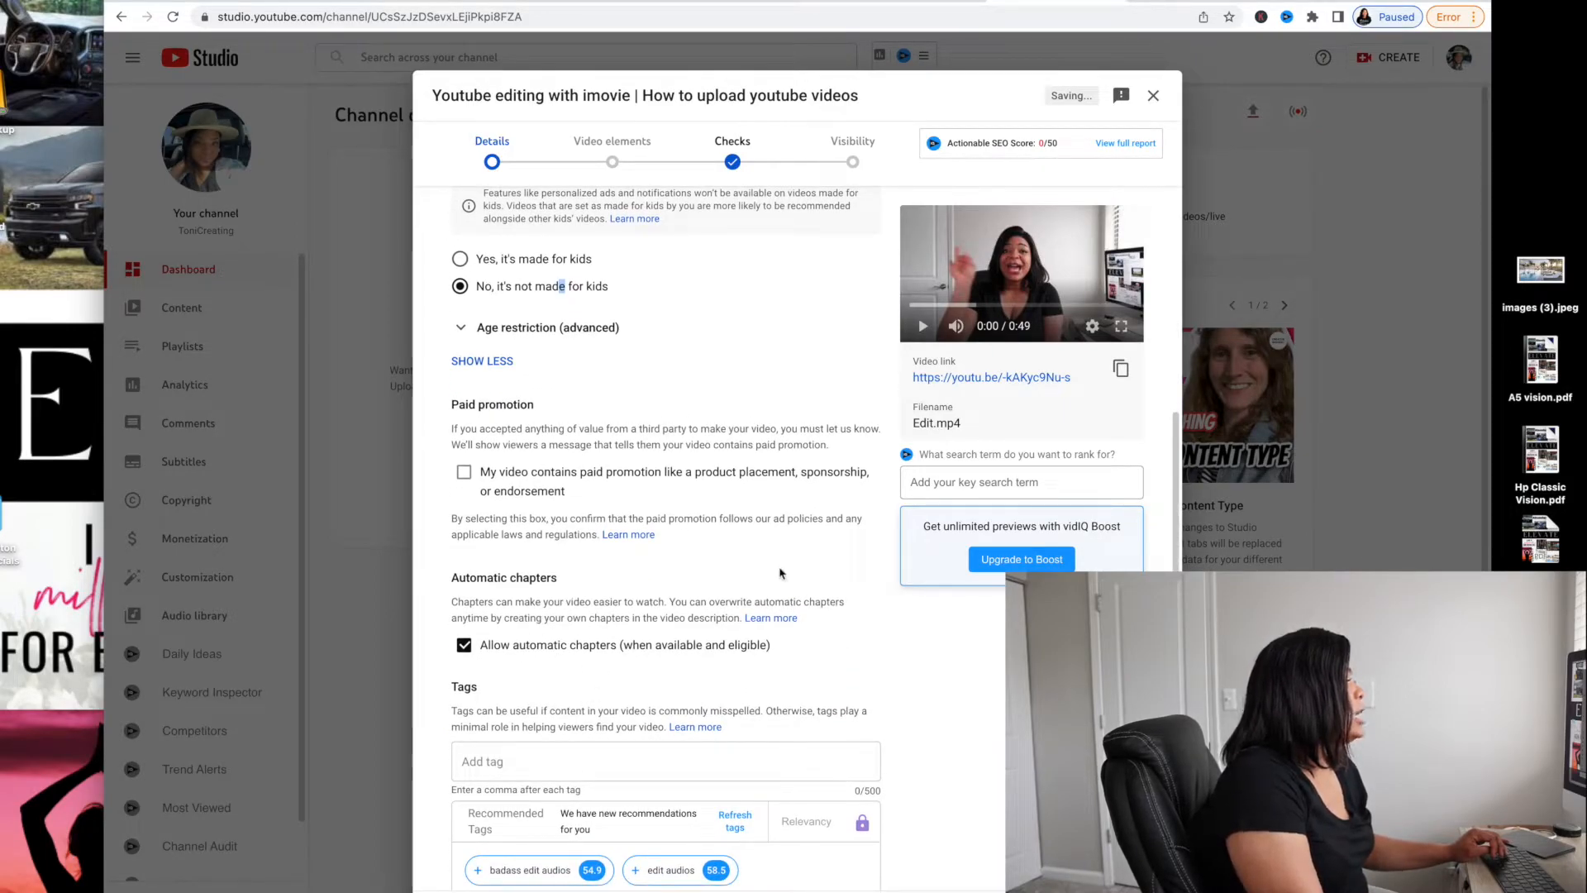
scroll(568, 649, down, 1)
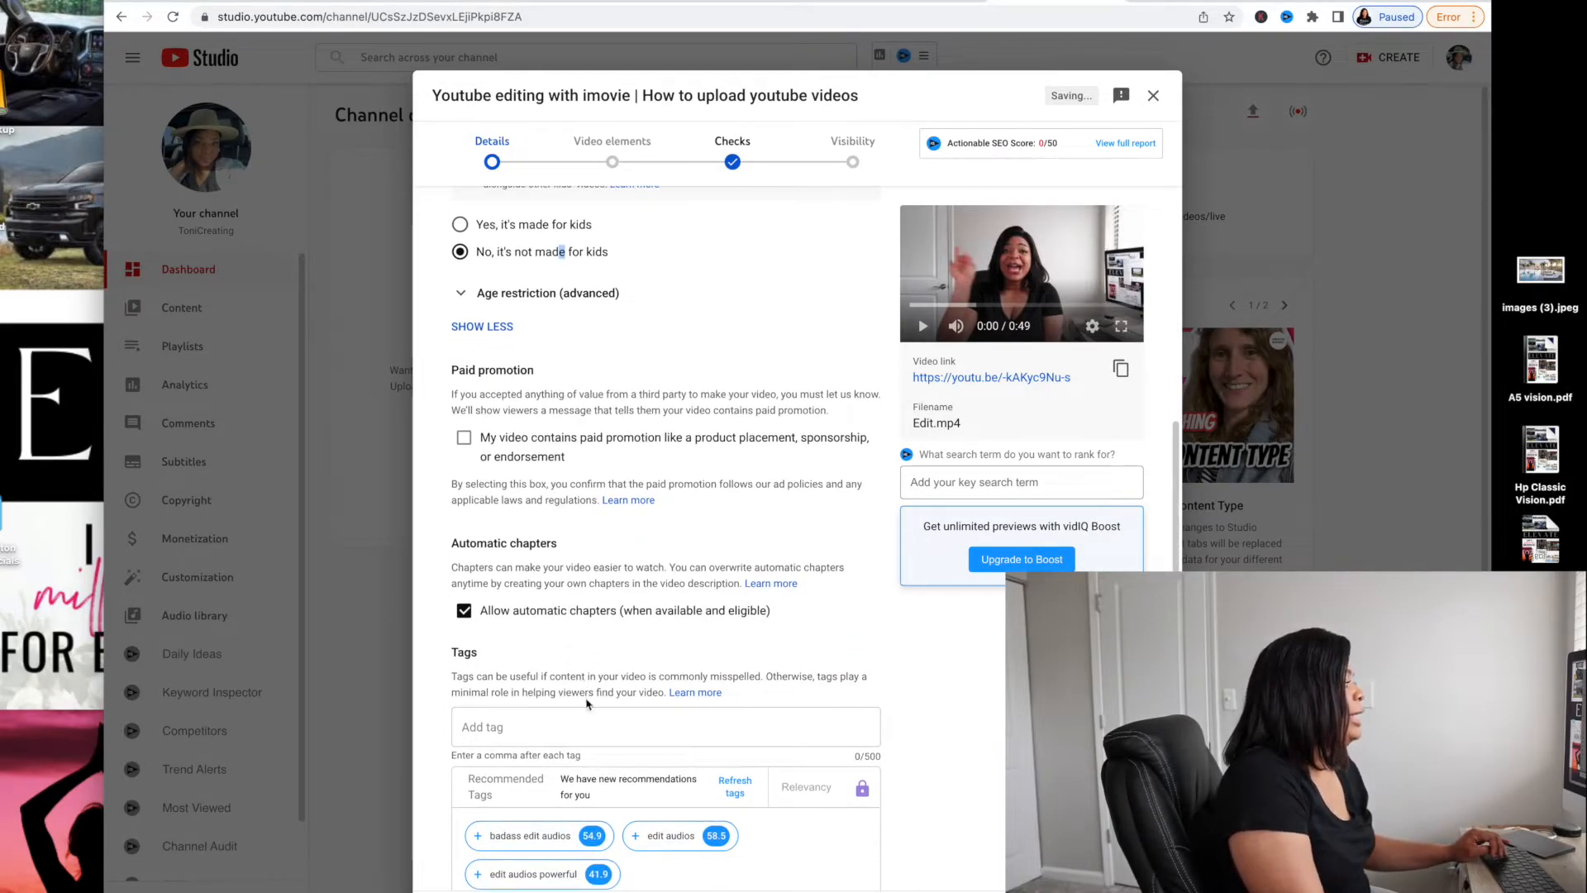
- Turn off automatic chapters and start the video description with a "Timestamp" line followed by "0:00 Intro"
scroll(587, 705, down, 5)
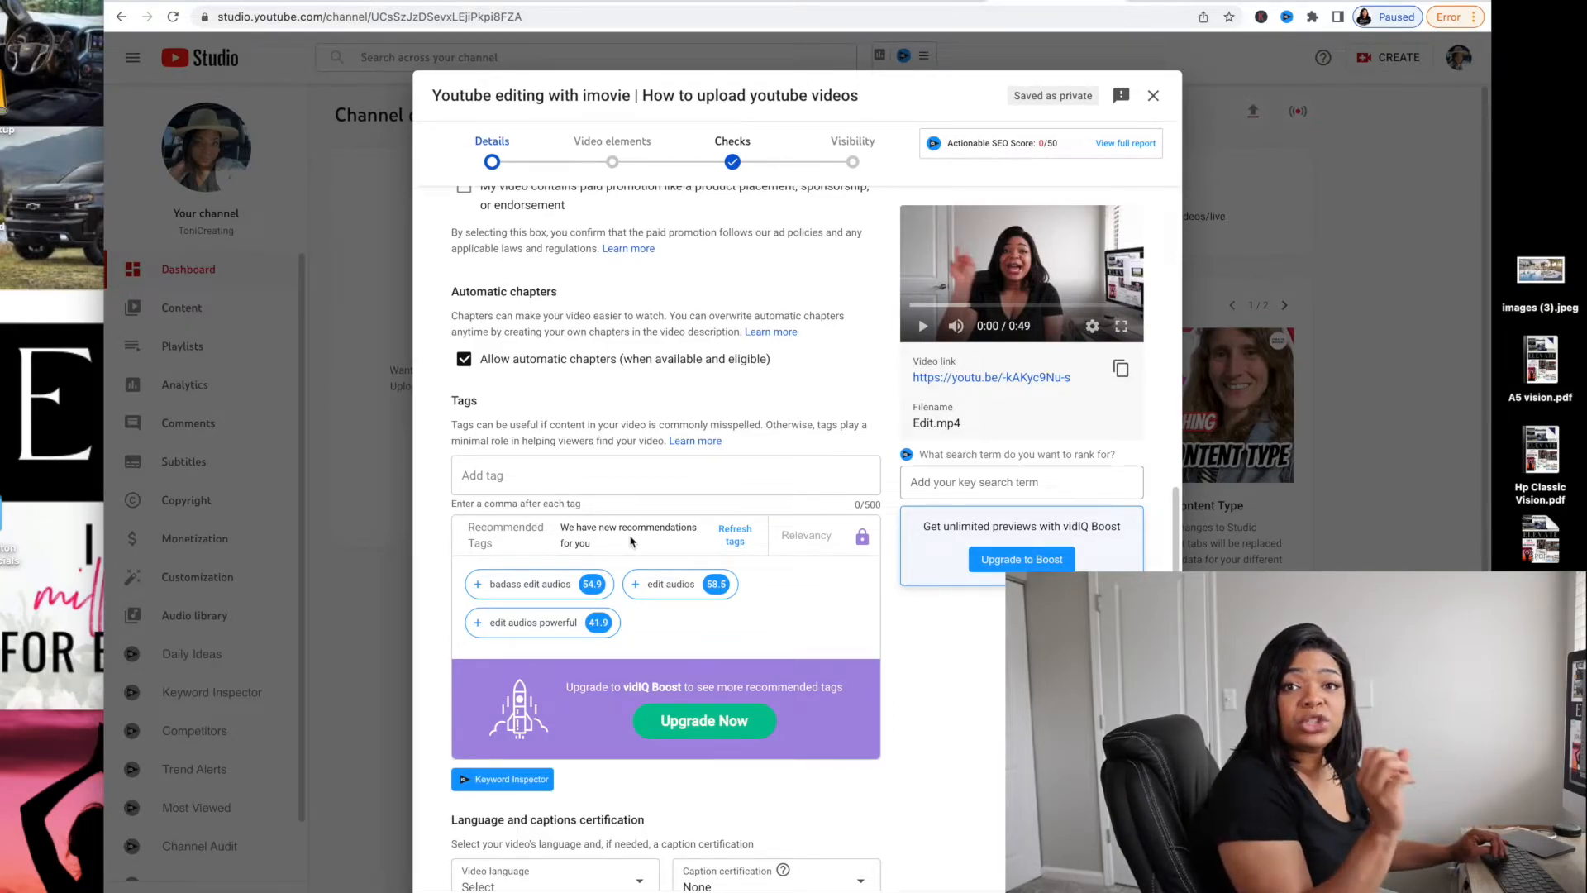
click(467, 365)
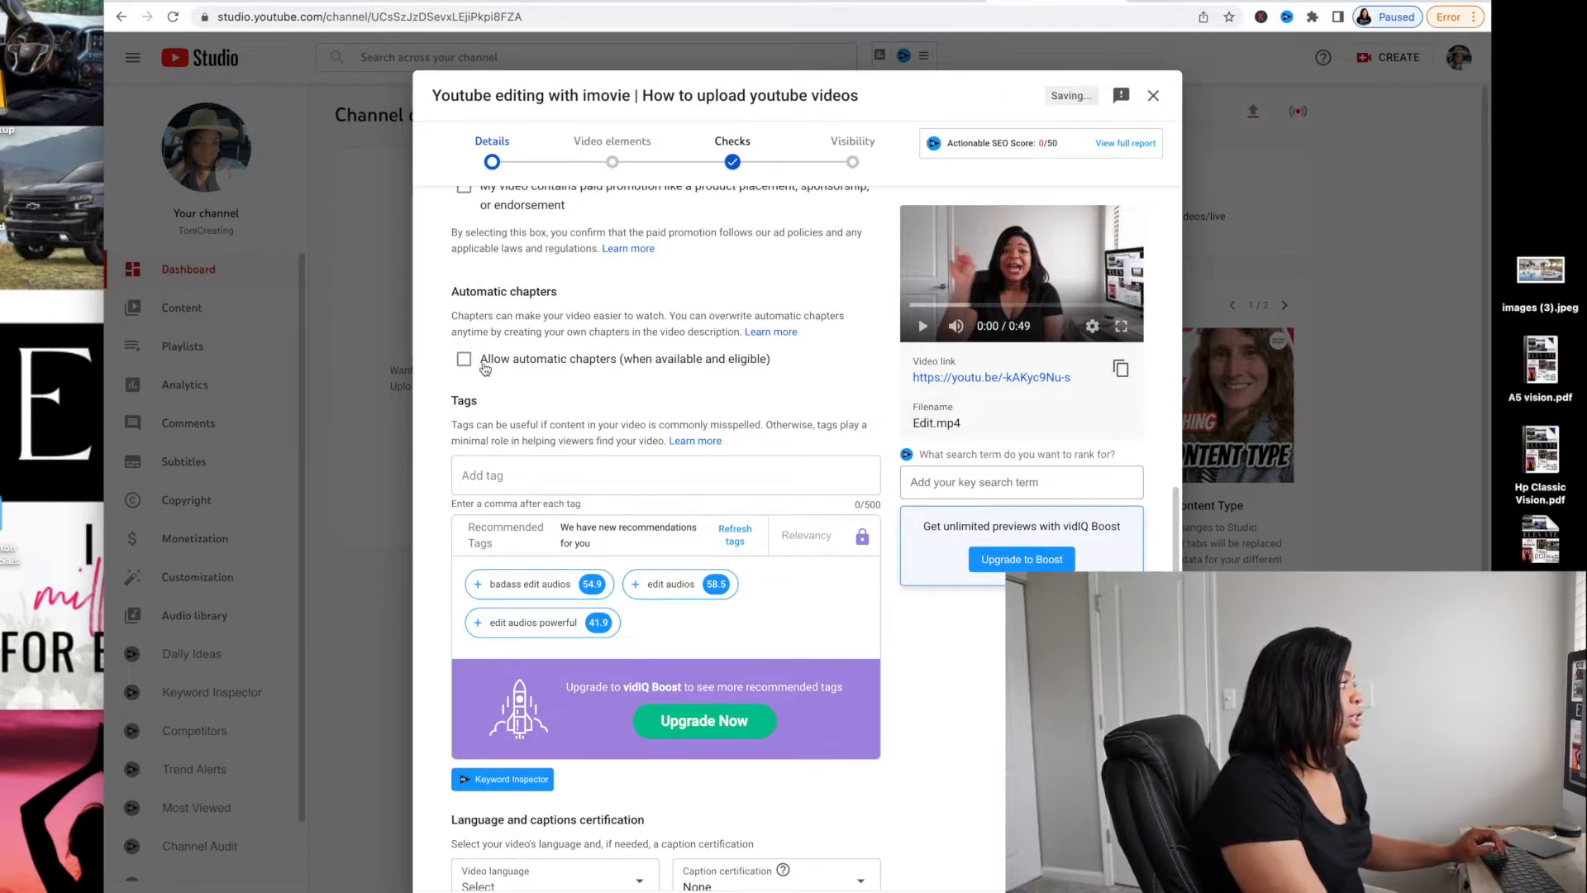
scroll(485, 368, up, 15)
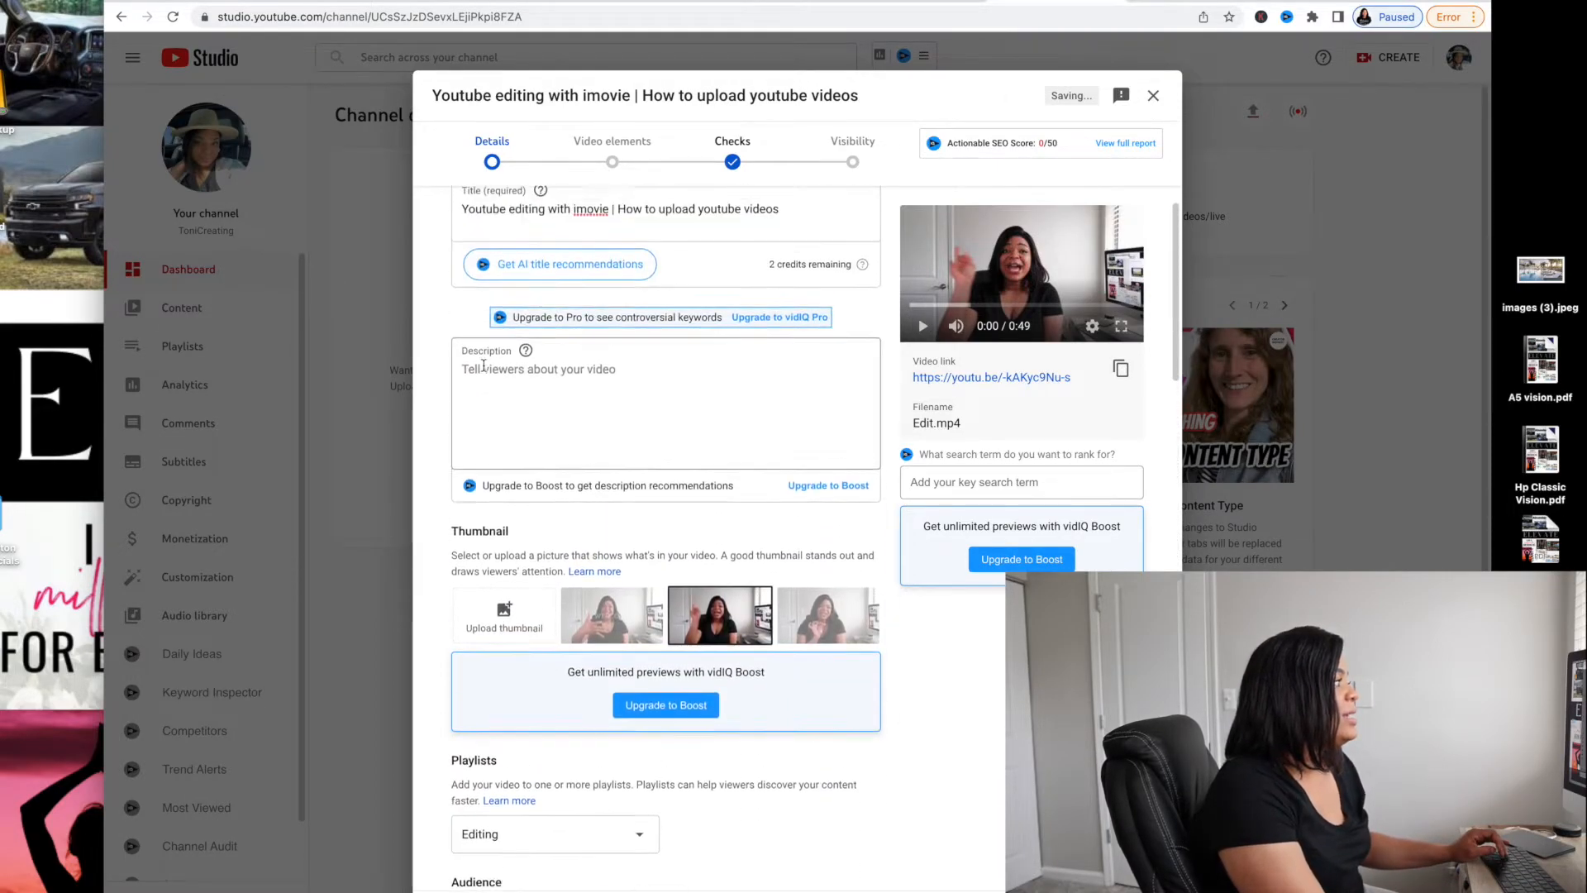
scroll(484, 366, up, 2)
click(489, 420)
text(T)
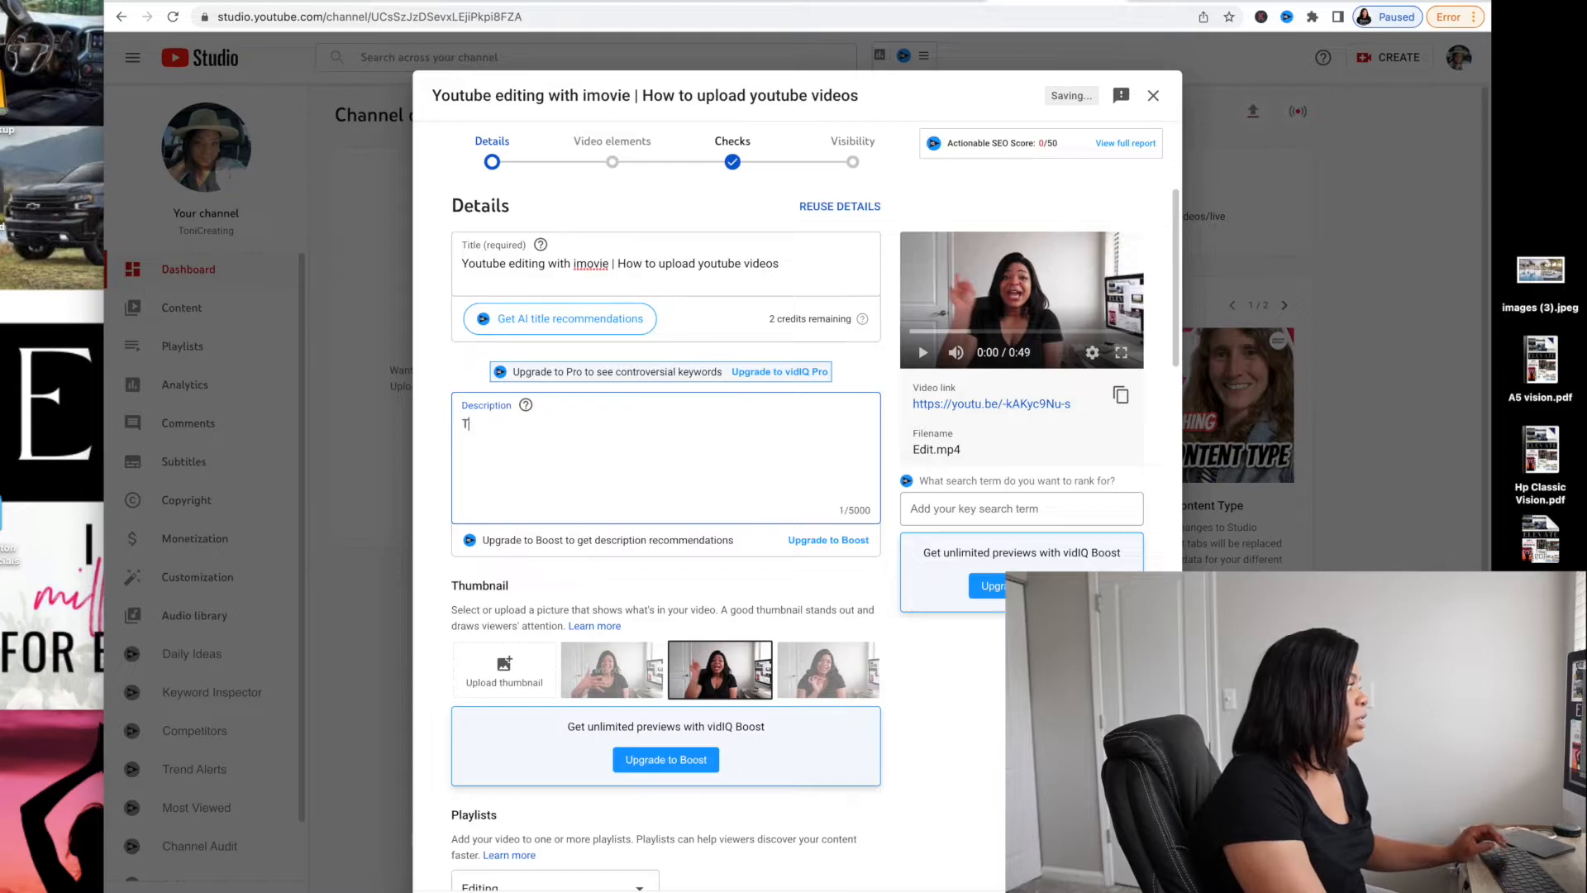
text(imestaps)
key(Return)
key(Return)
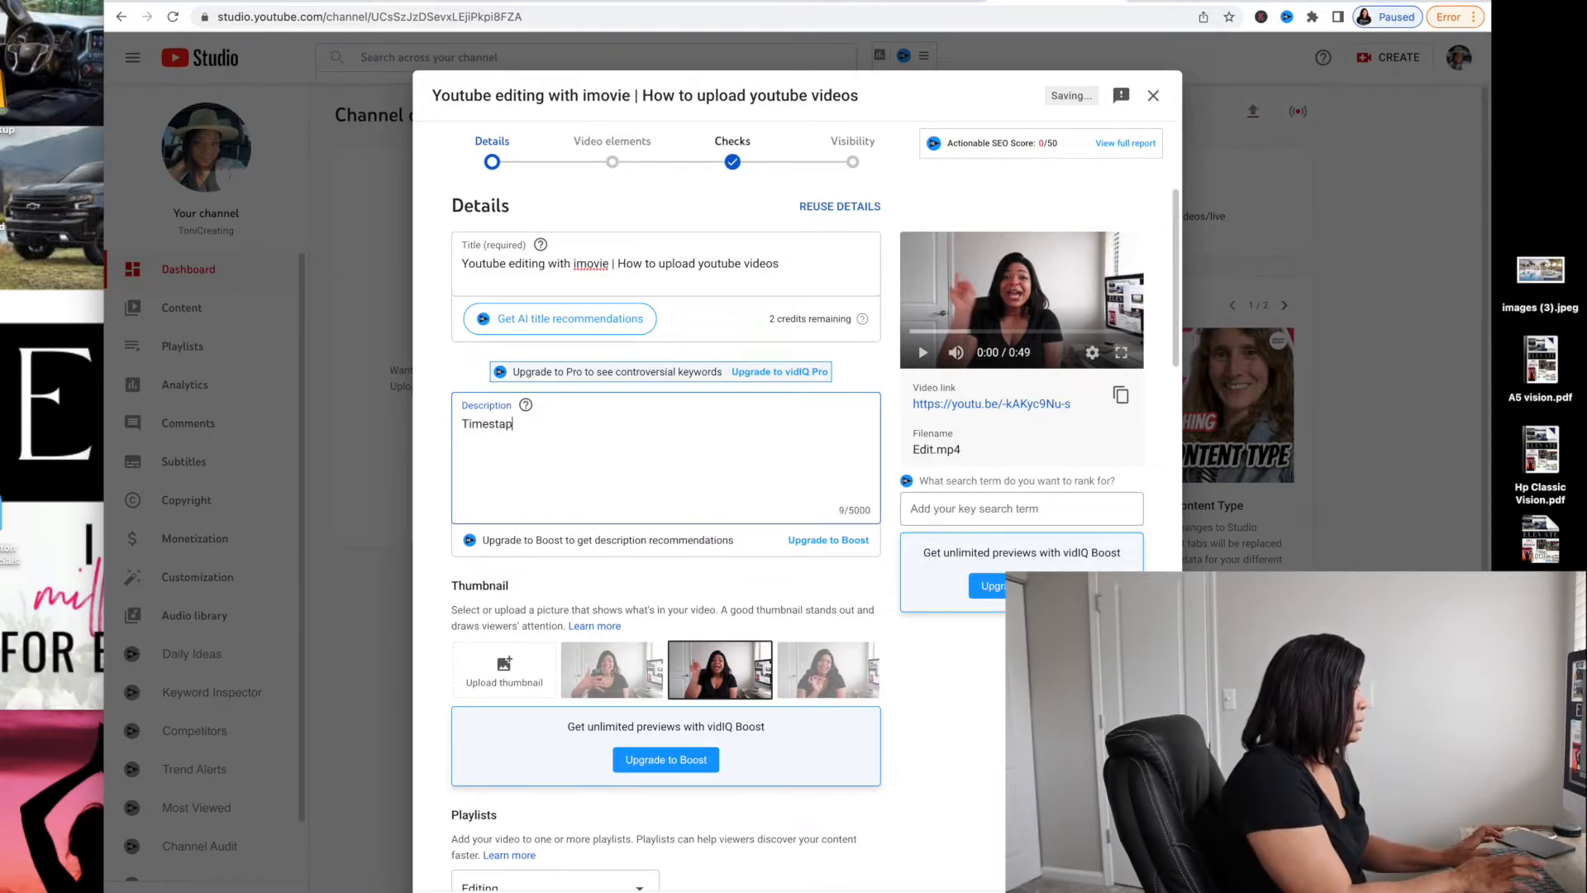
text(mp )
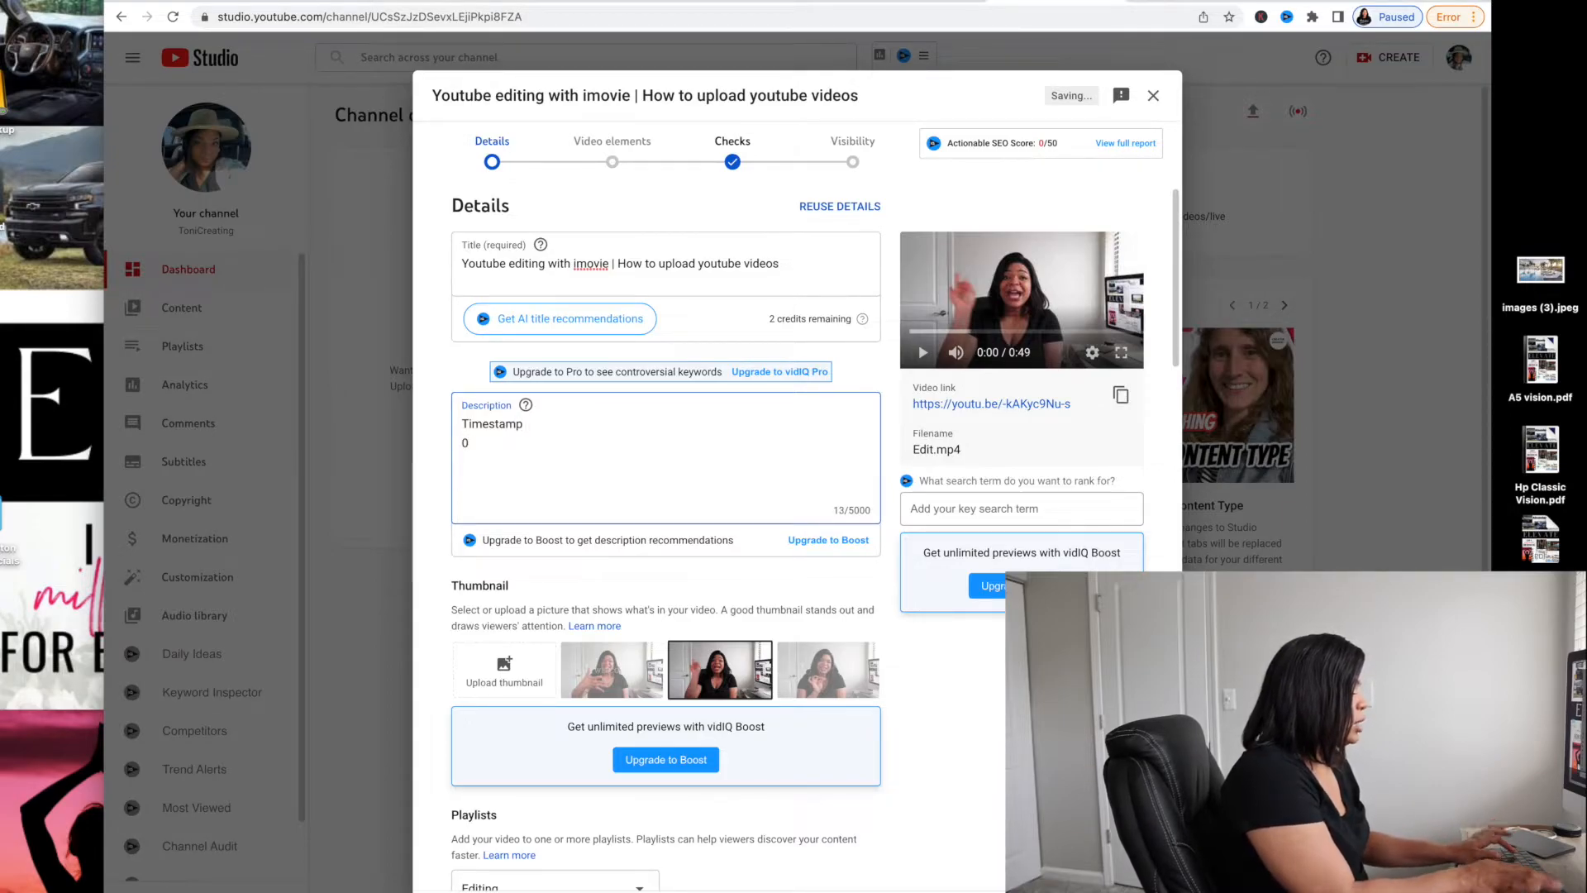
text(0:00 )
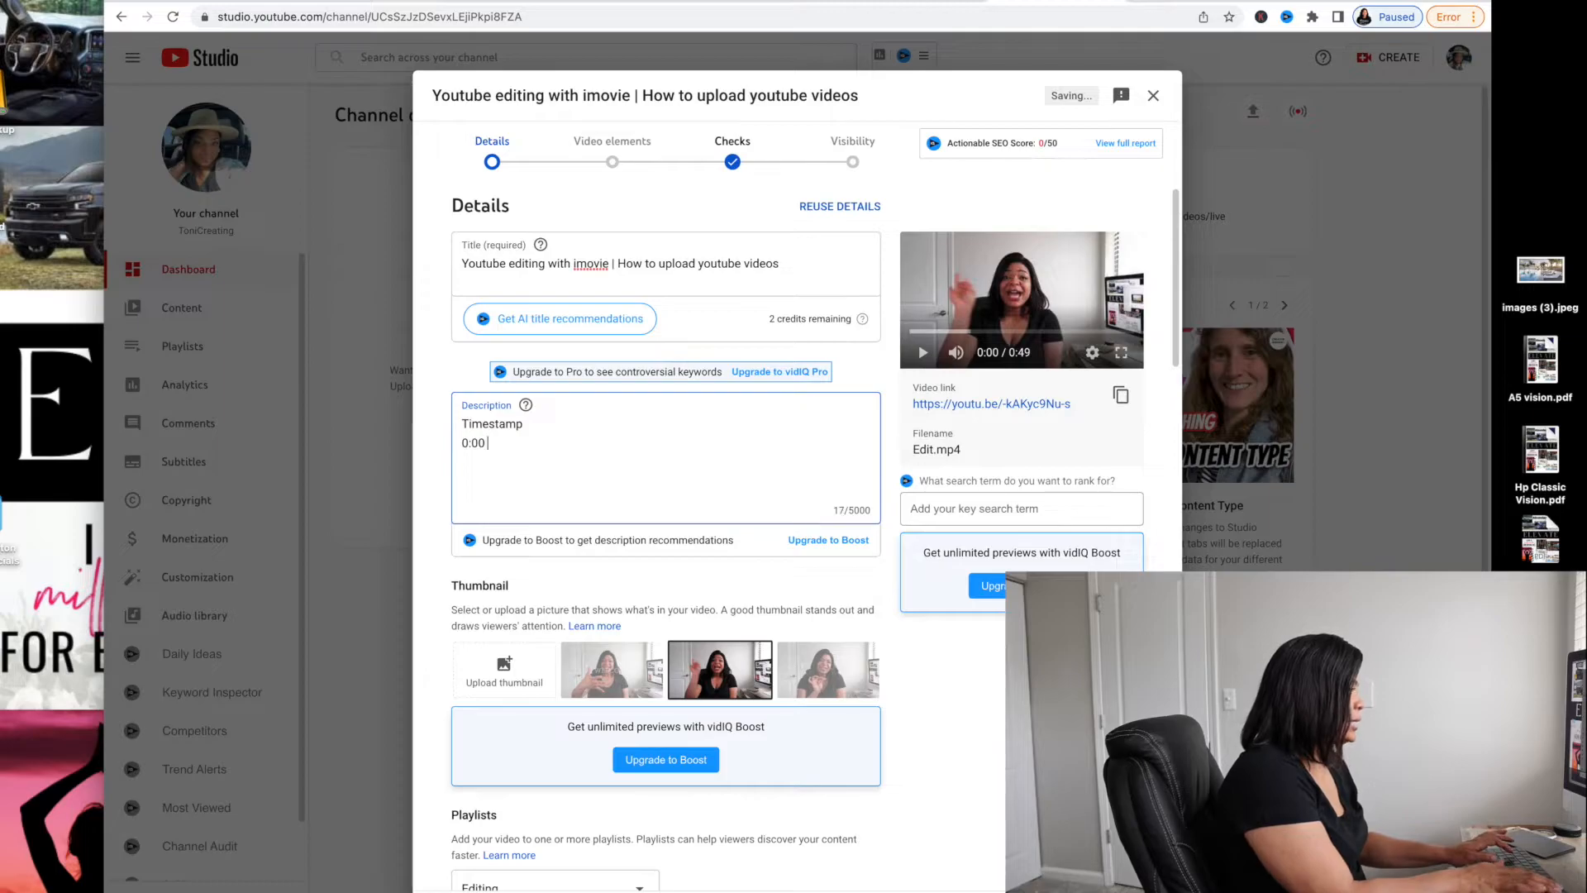
text(Intro)
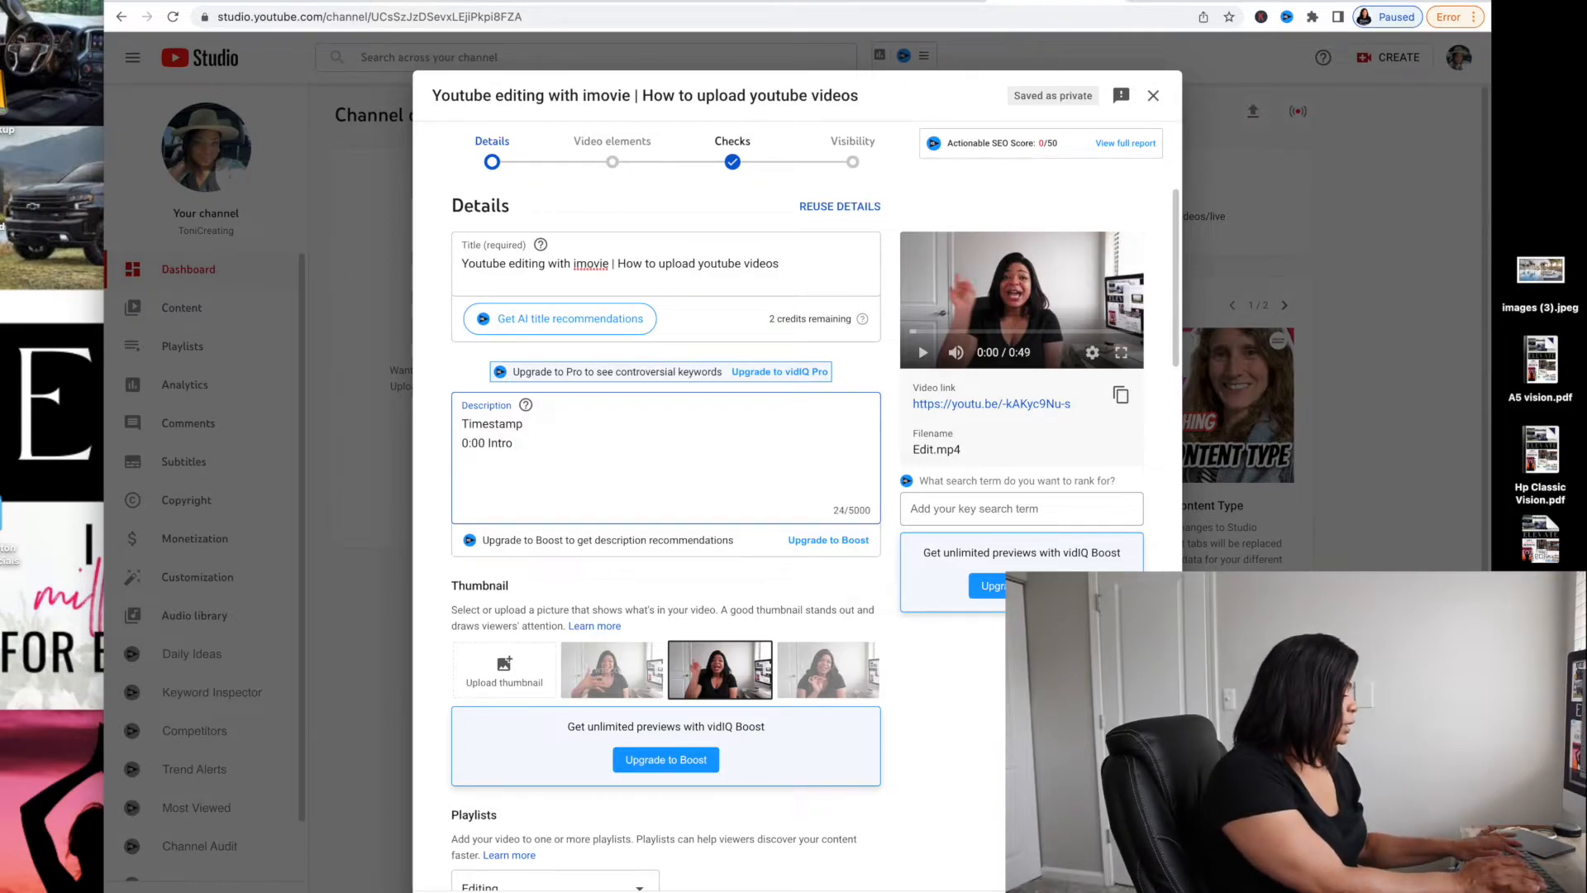
- Add the recommended tags "edit audios", "badass edit audios" and "edit audios powerful" to the video
scroll(969, 488, down, 10)
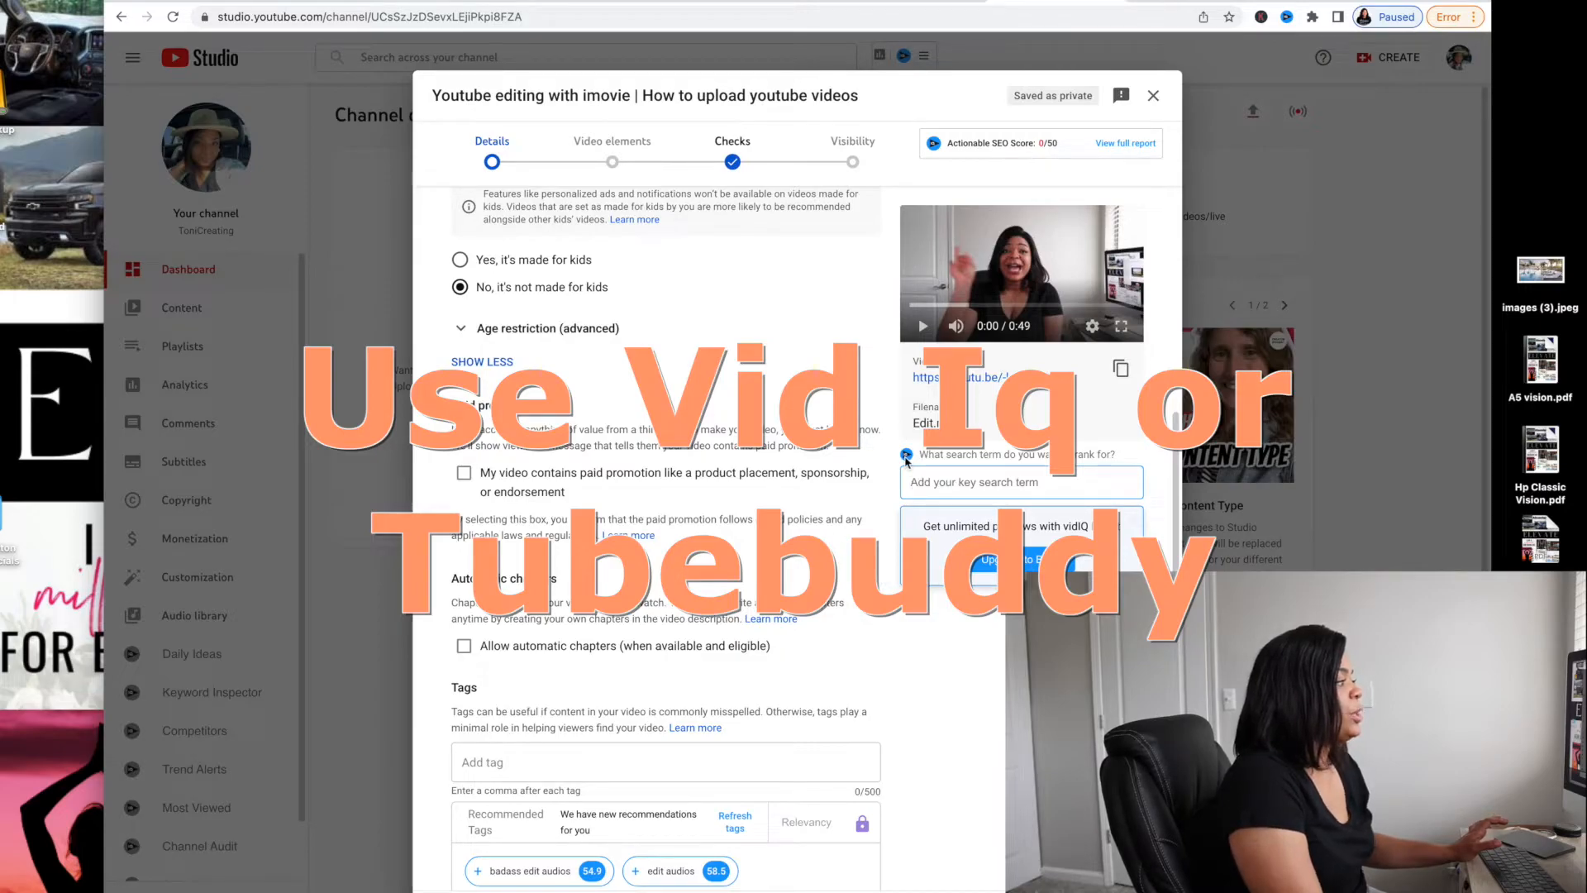
scroll(652, 612, down, 3)
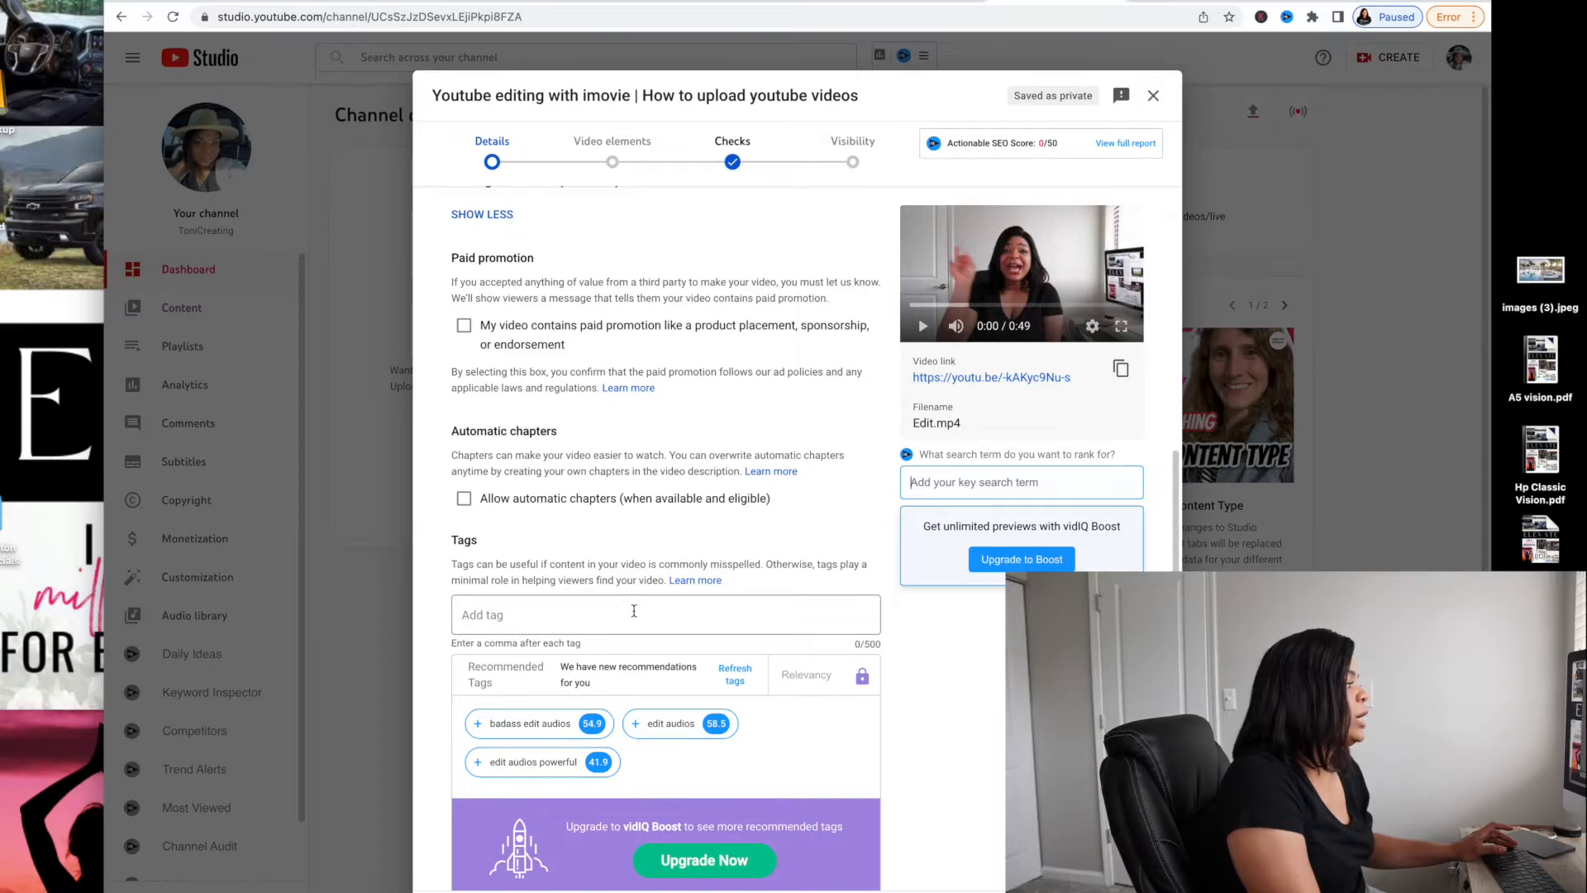
scroll(633, 612, down, 1)
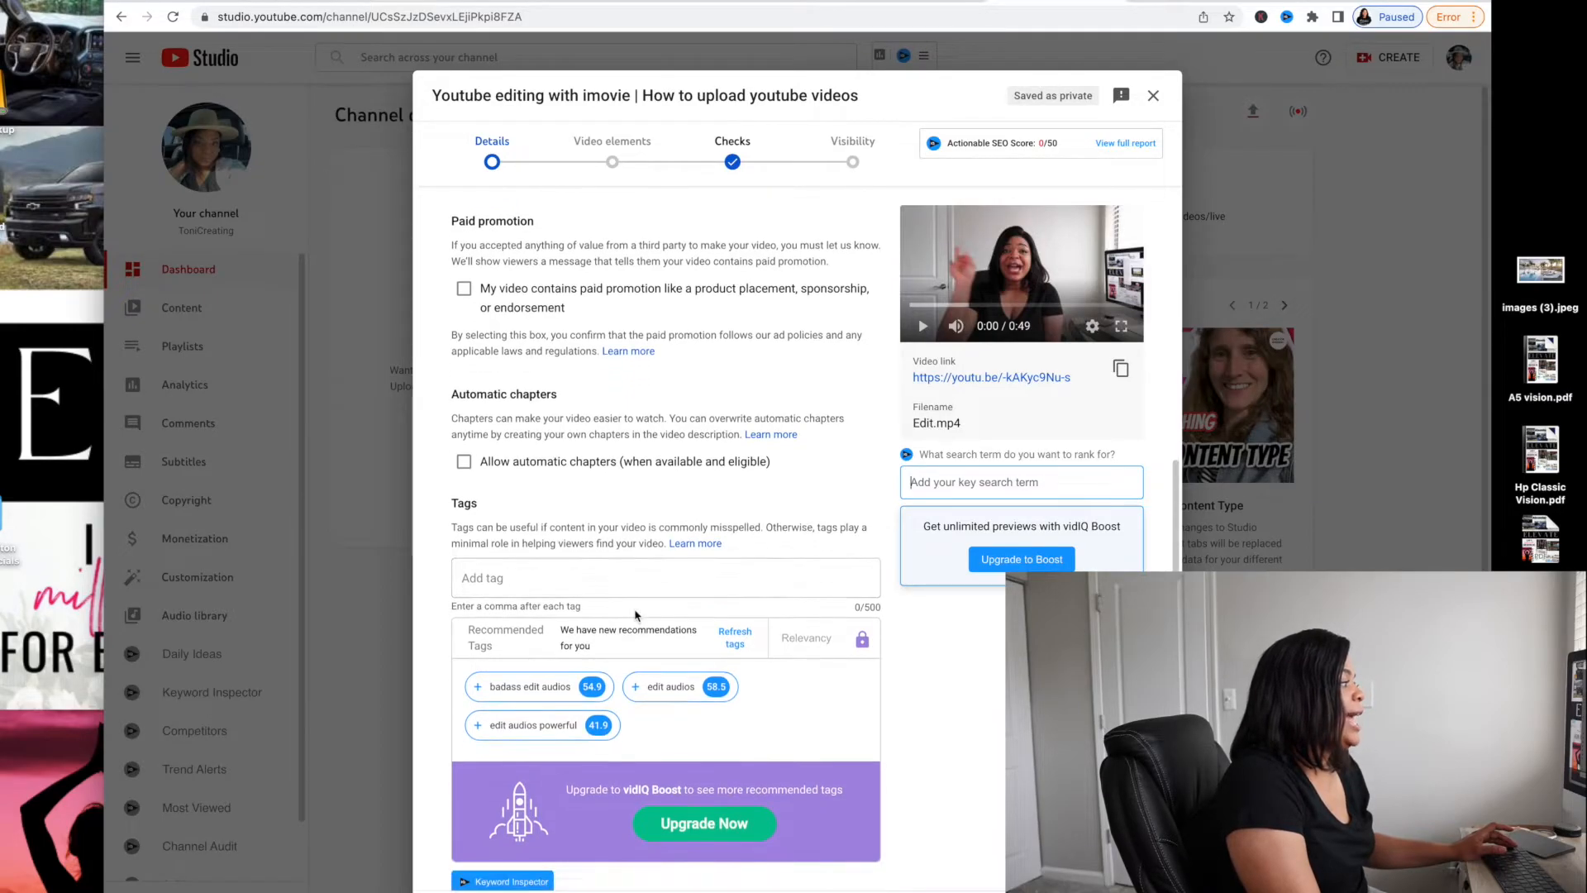
mouse_move(489, 739)
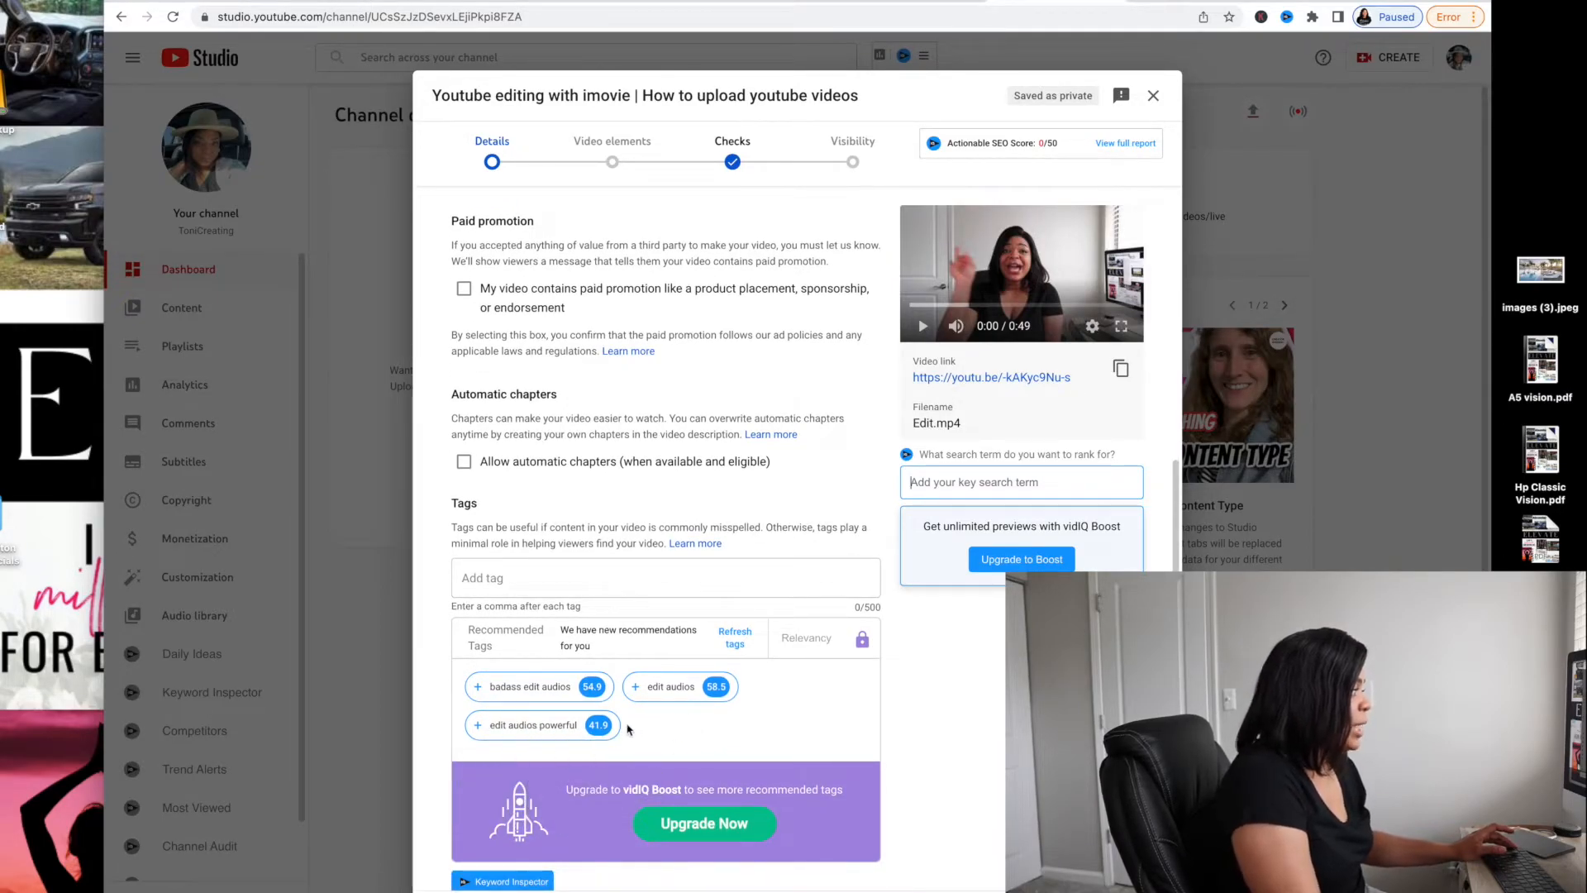
mouse_move(570, 699)
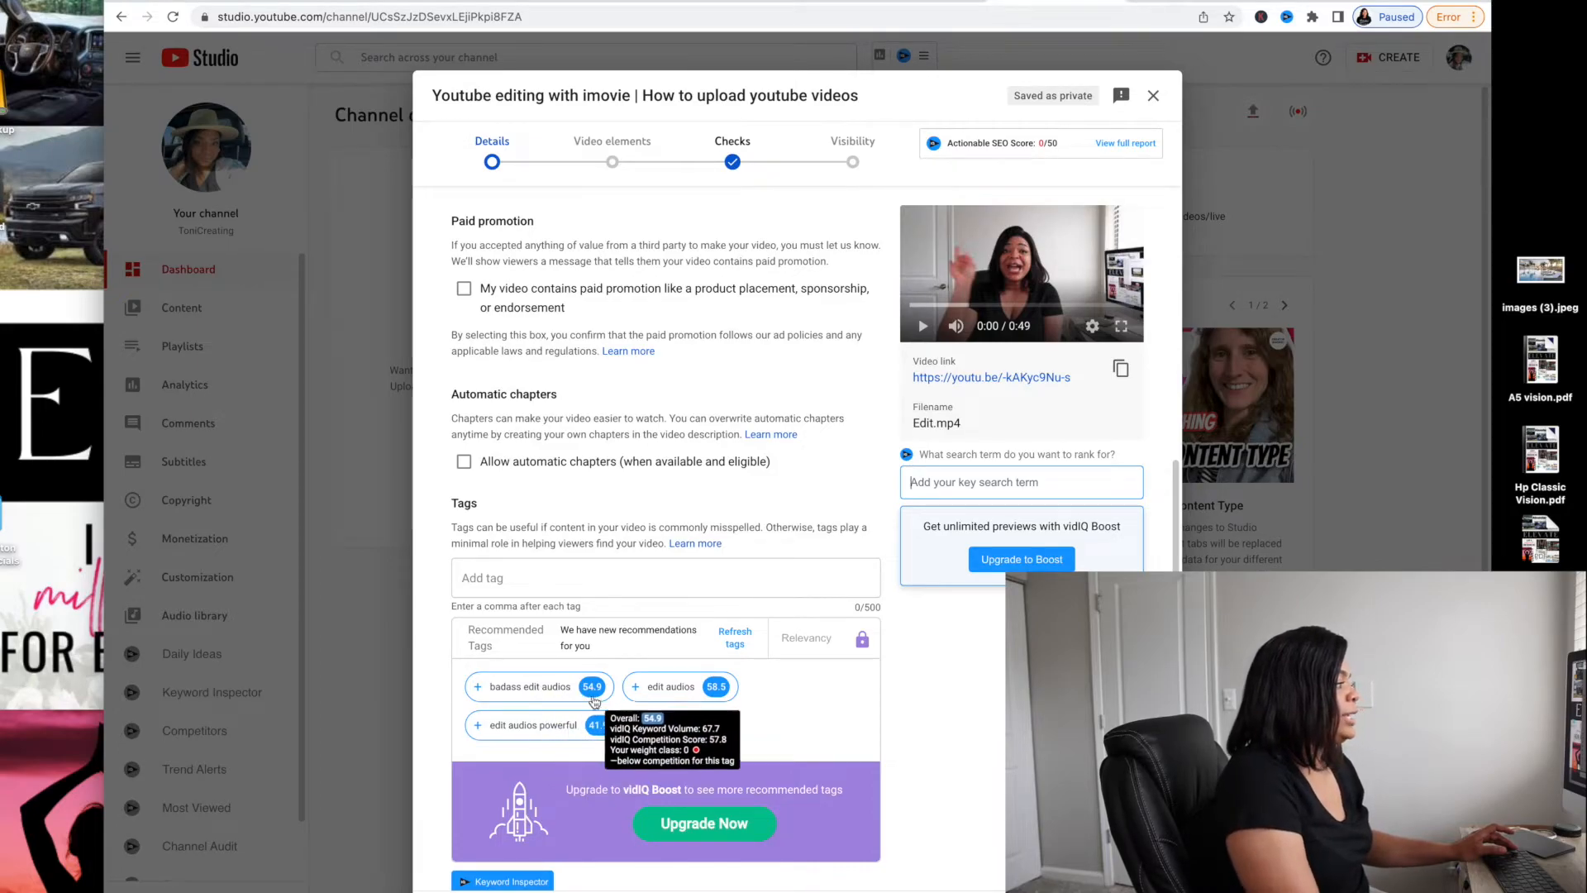
click(669, 687)
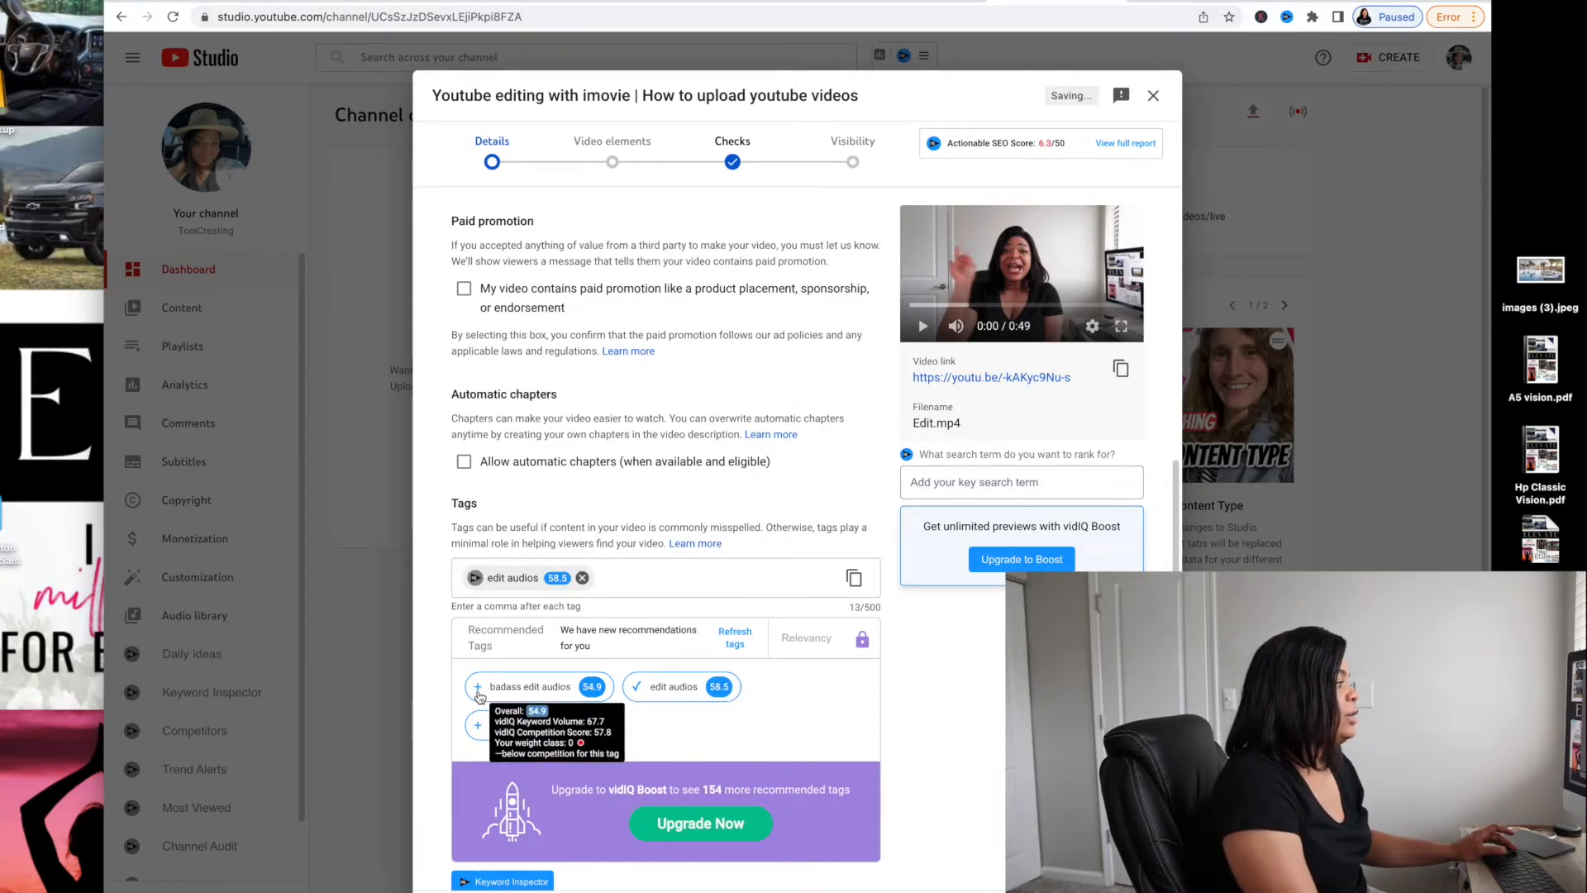
click(521, 687)
click(529, 725)
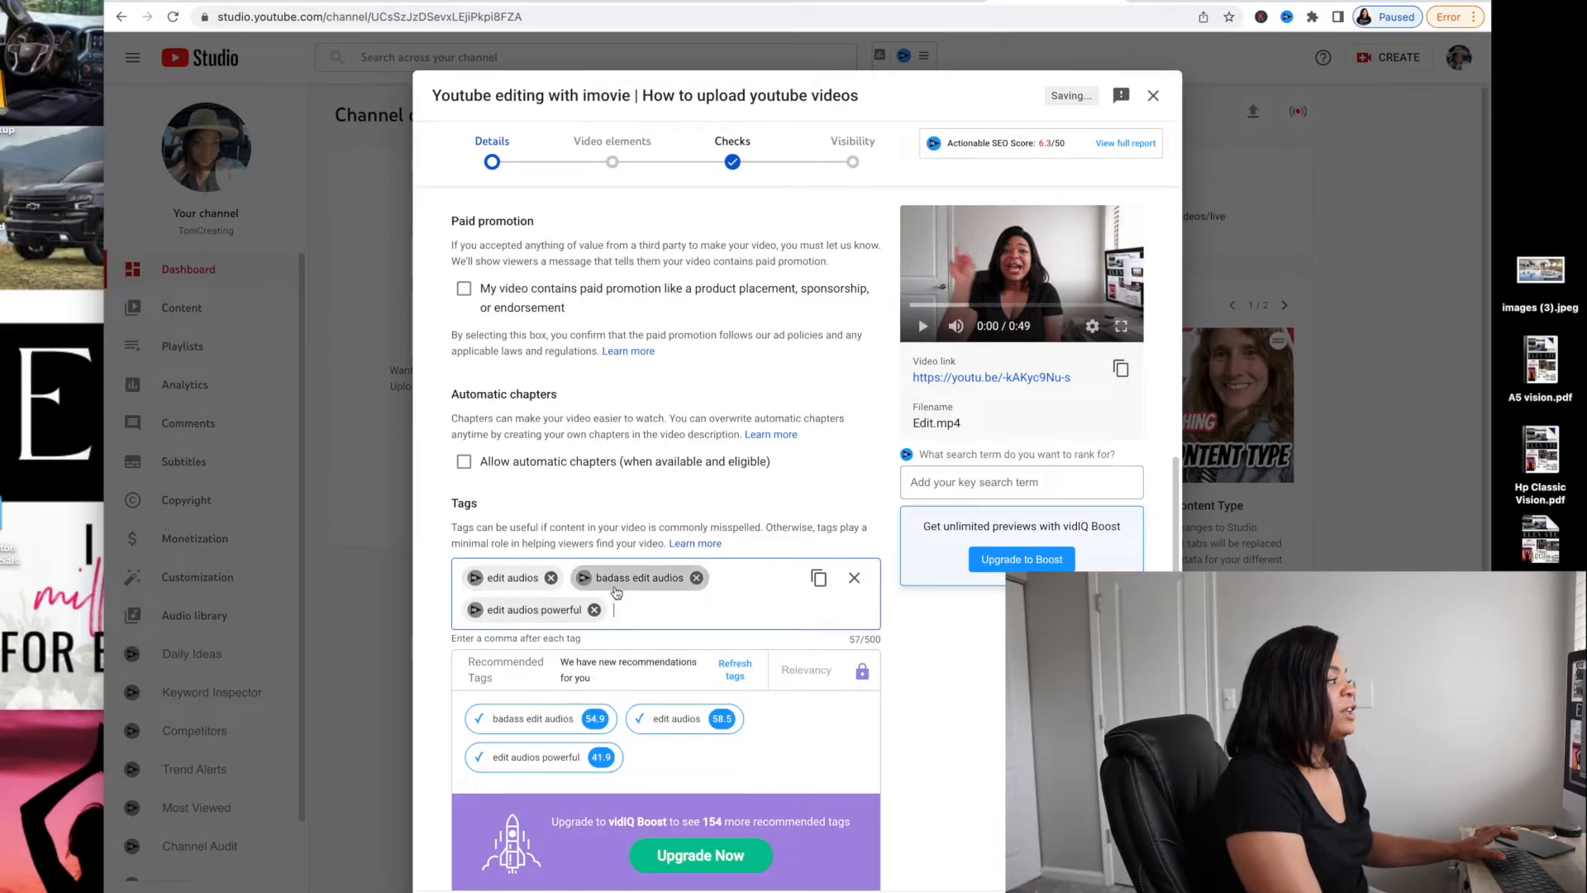
- Disallow Shorts sampling of the video's content and choose People & Blogs as its category
scroll(636, 630, down, 6)
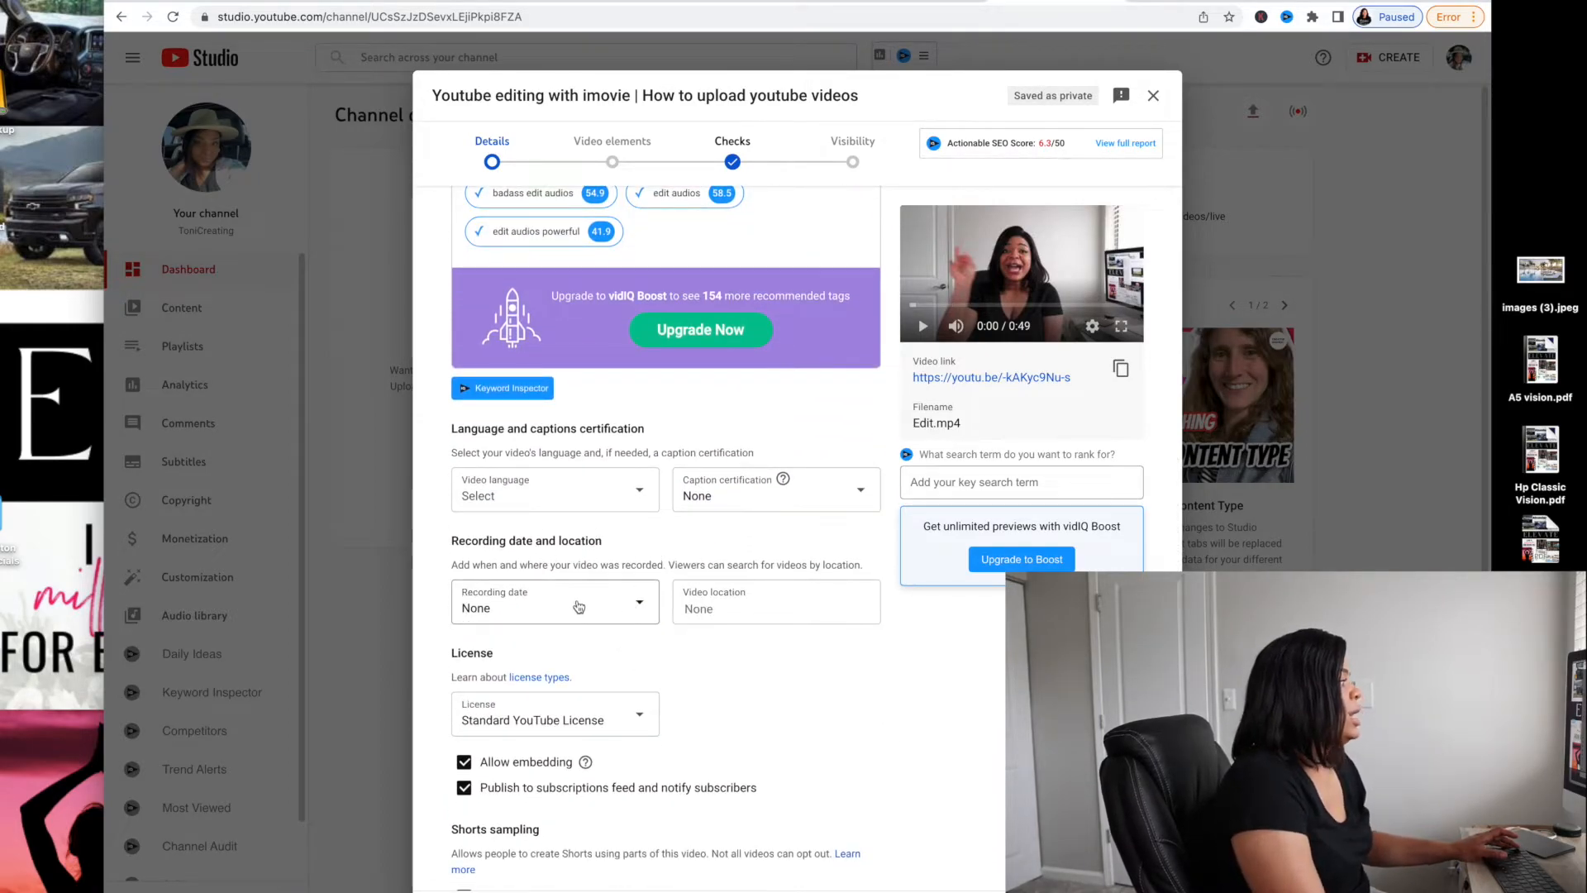
scroll(577, 608, down, 1)
scroll(577, 608, down, 1)
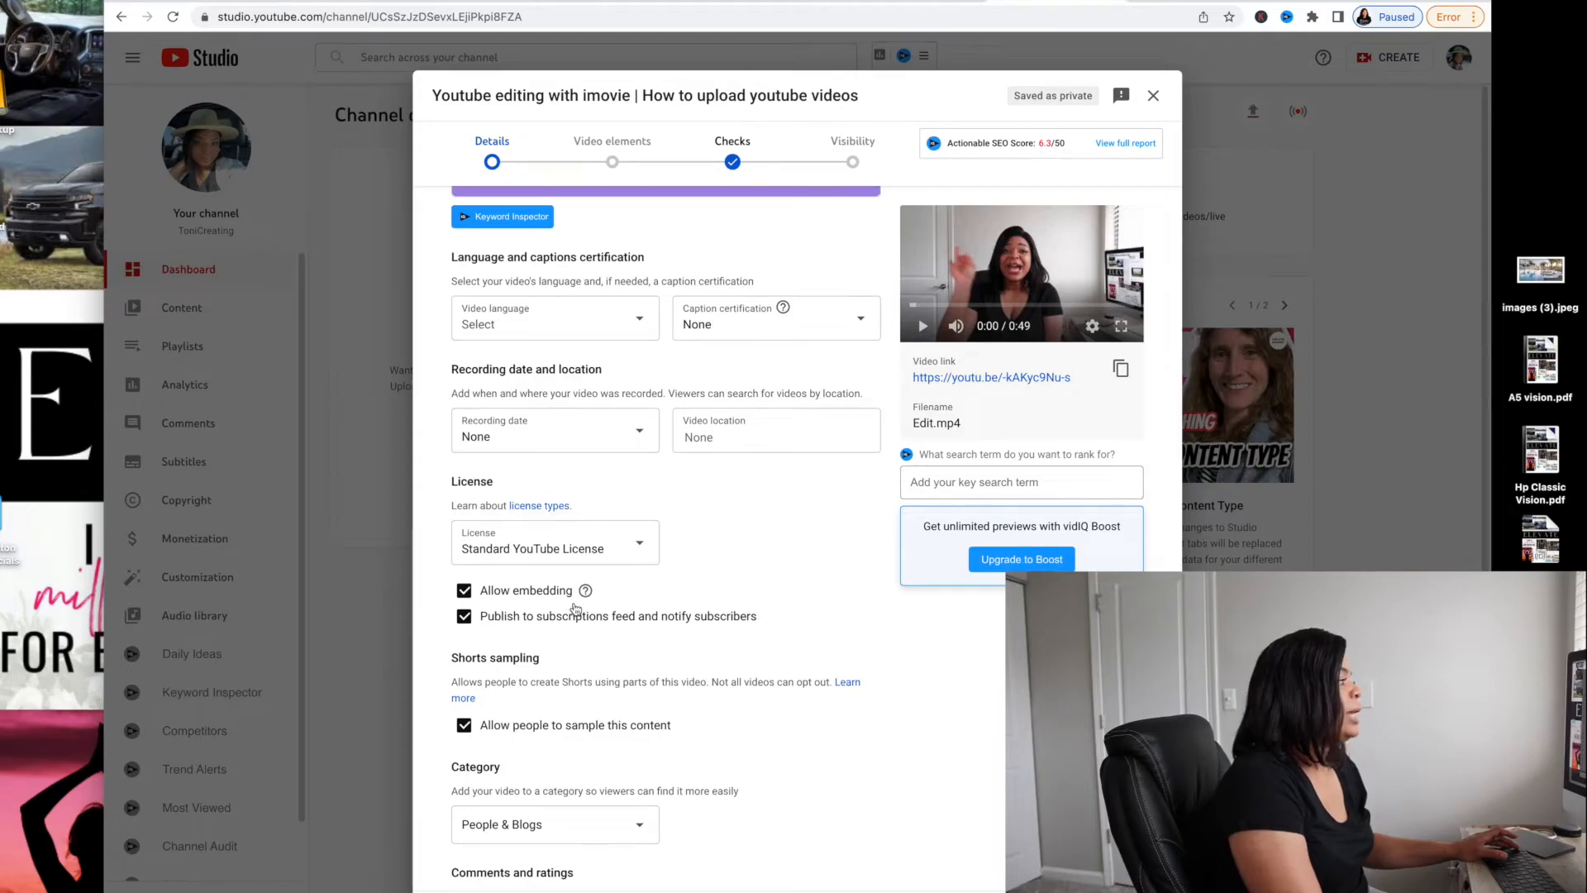
scroll(576, 610, down, 1)
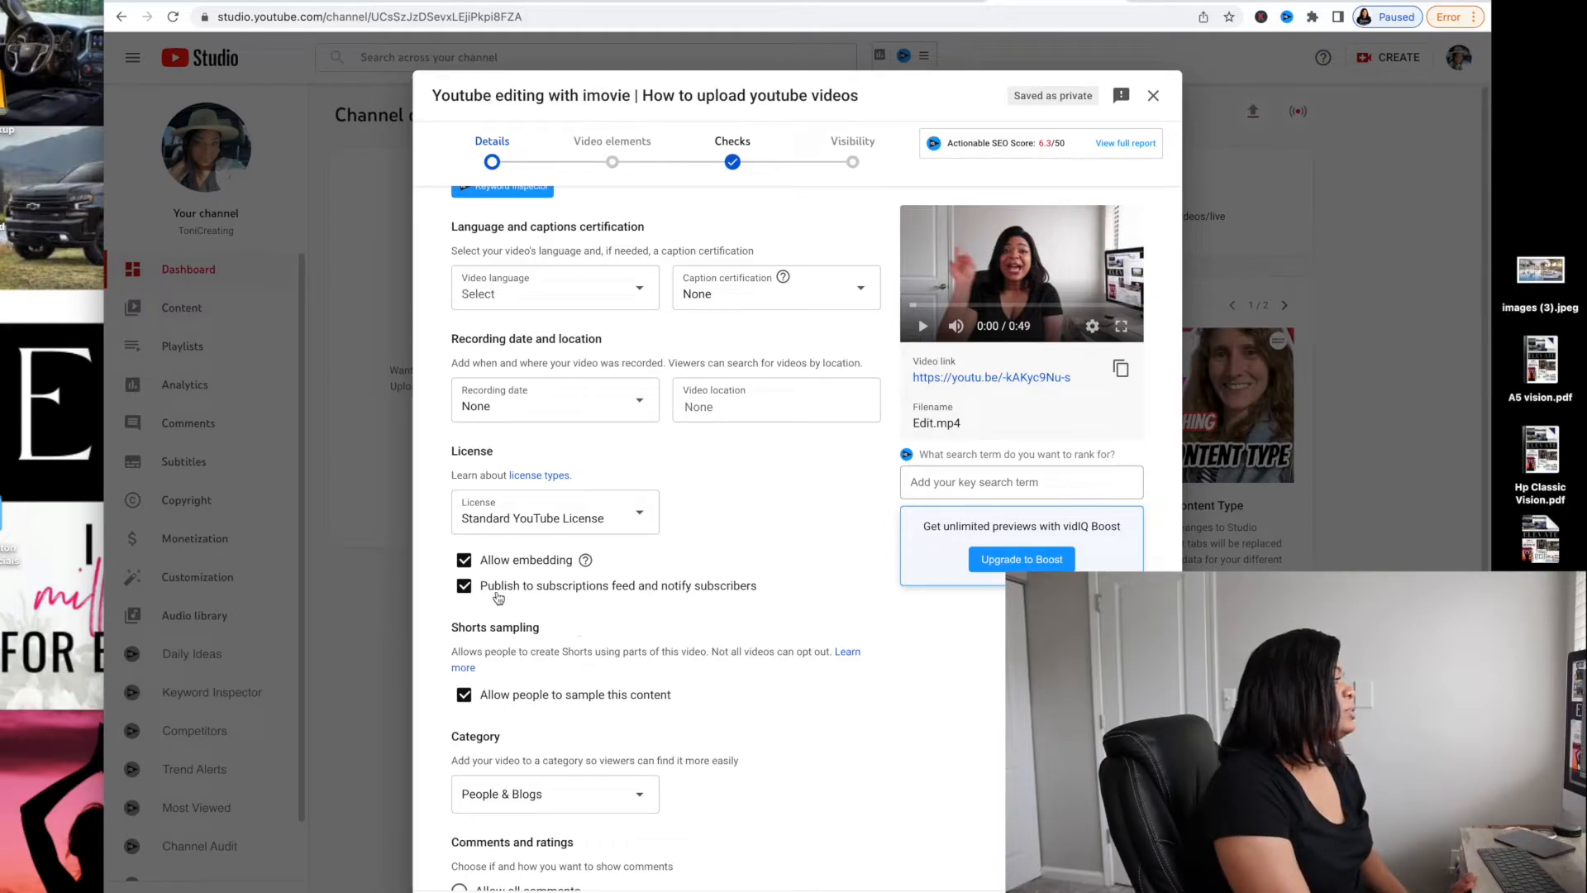
scroll(696, 606, down, 3)
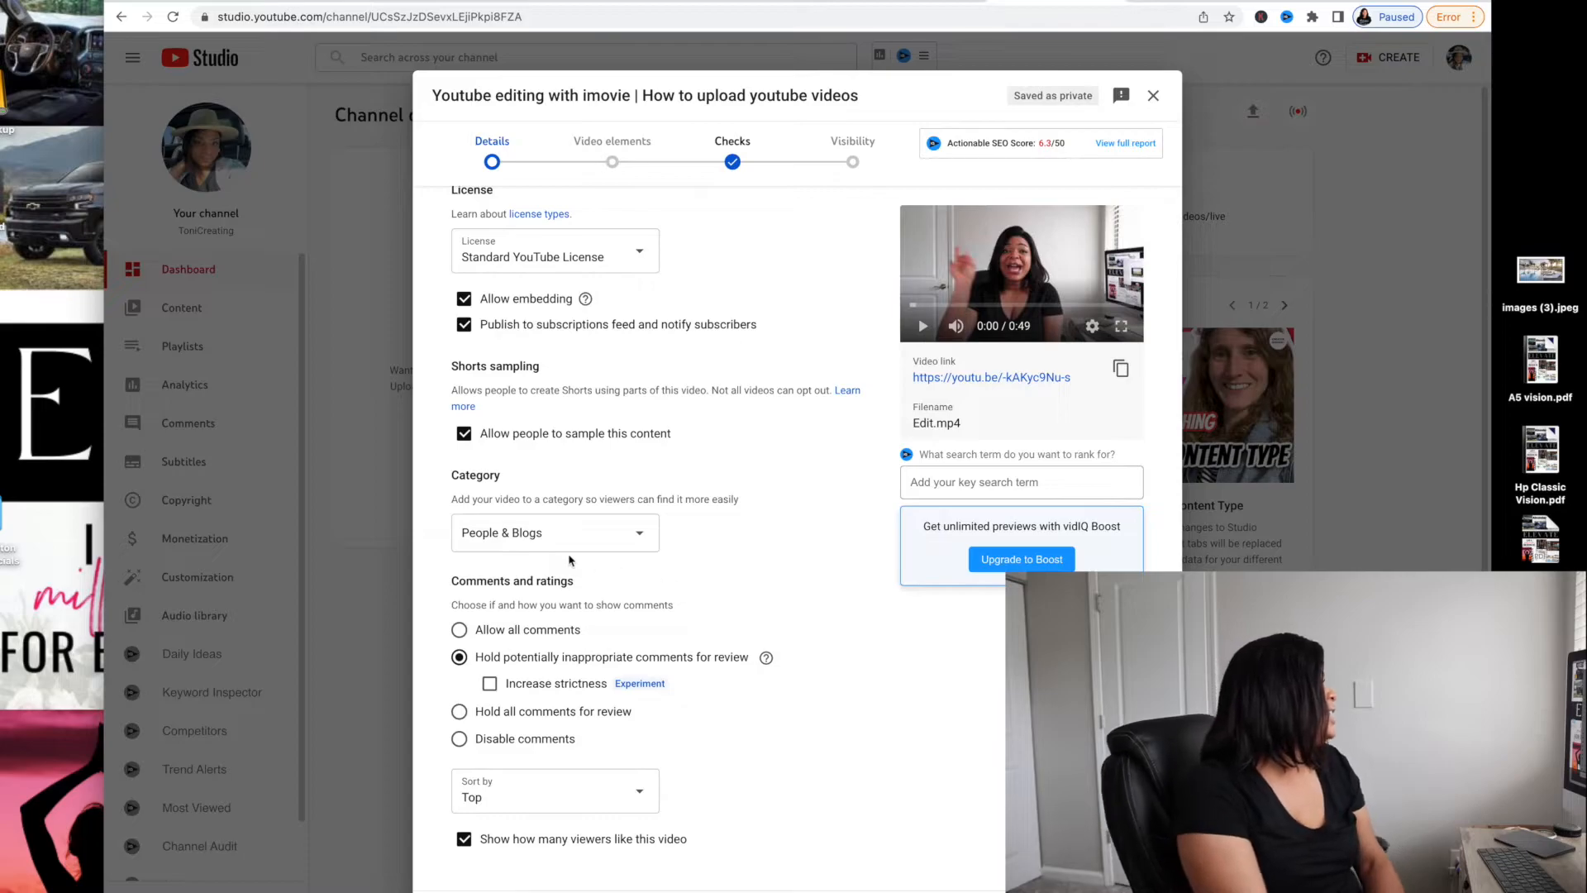
click(465, 434)
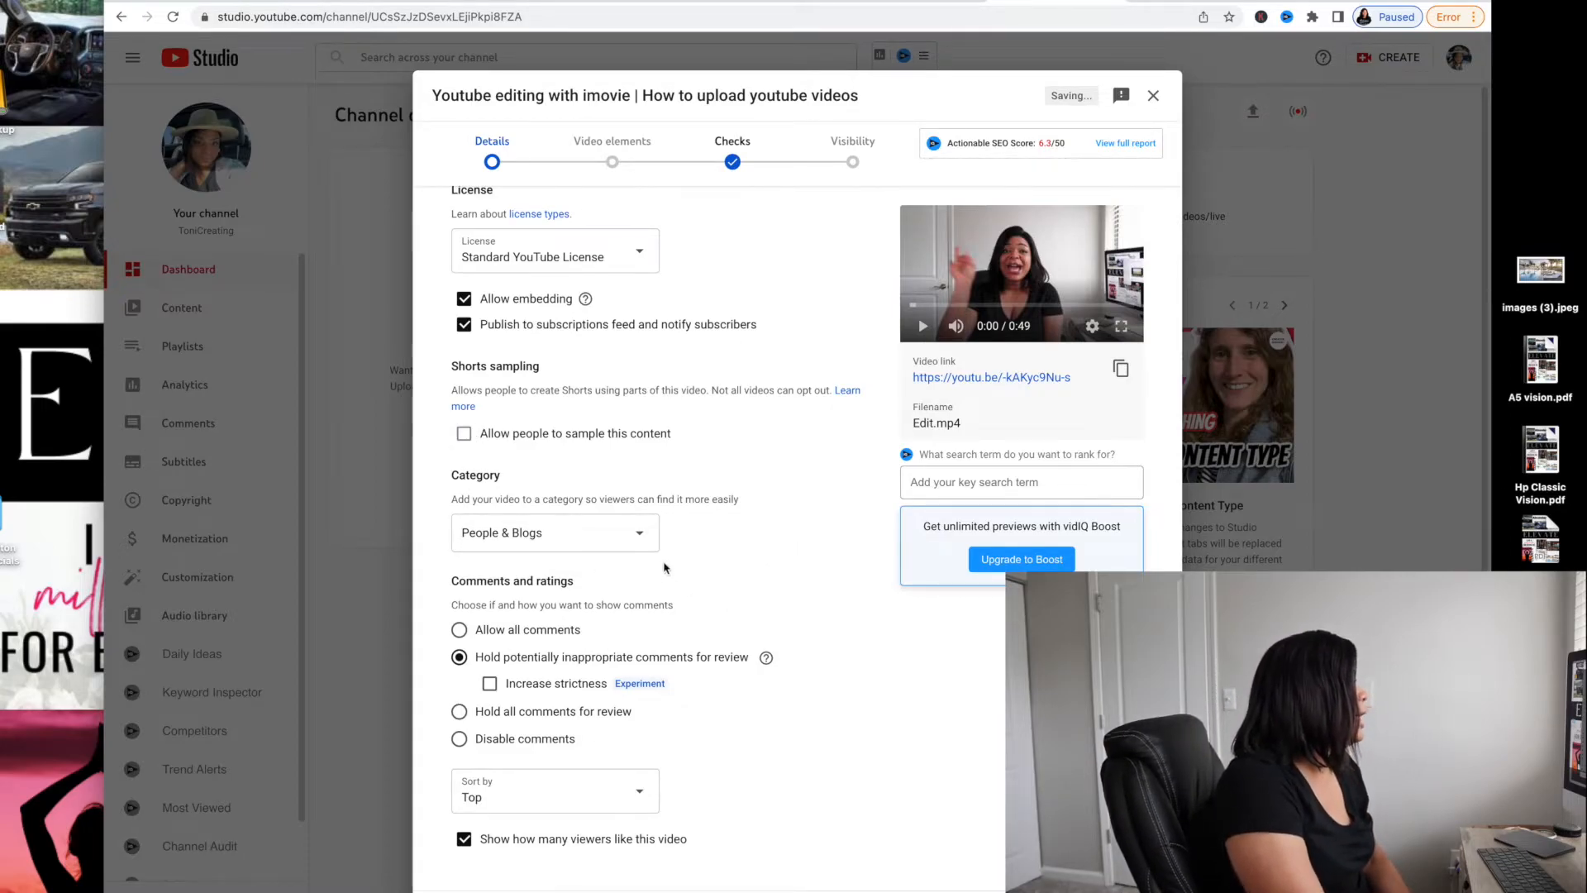
click(628, 541)
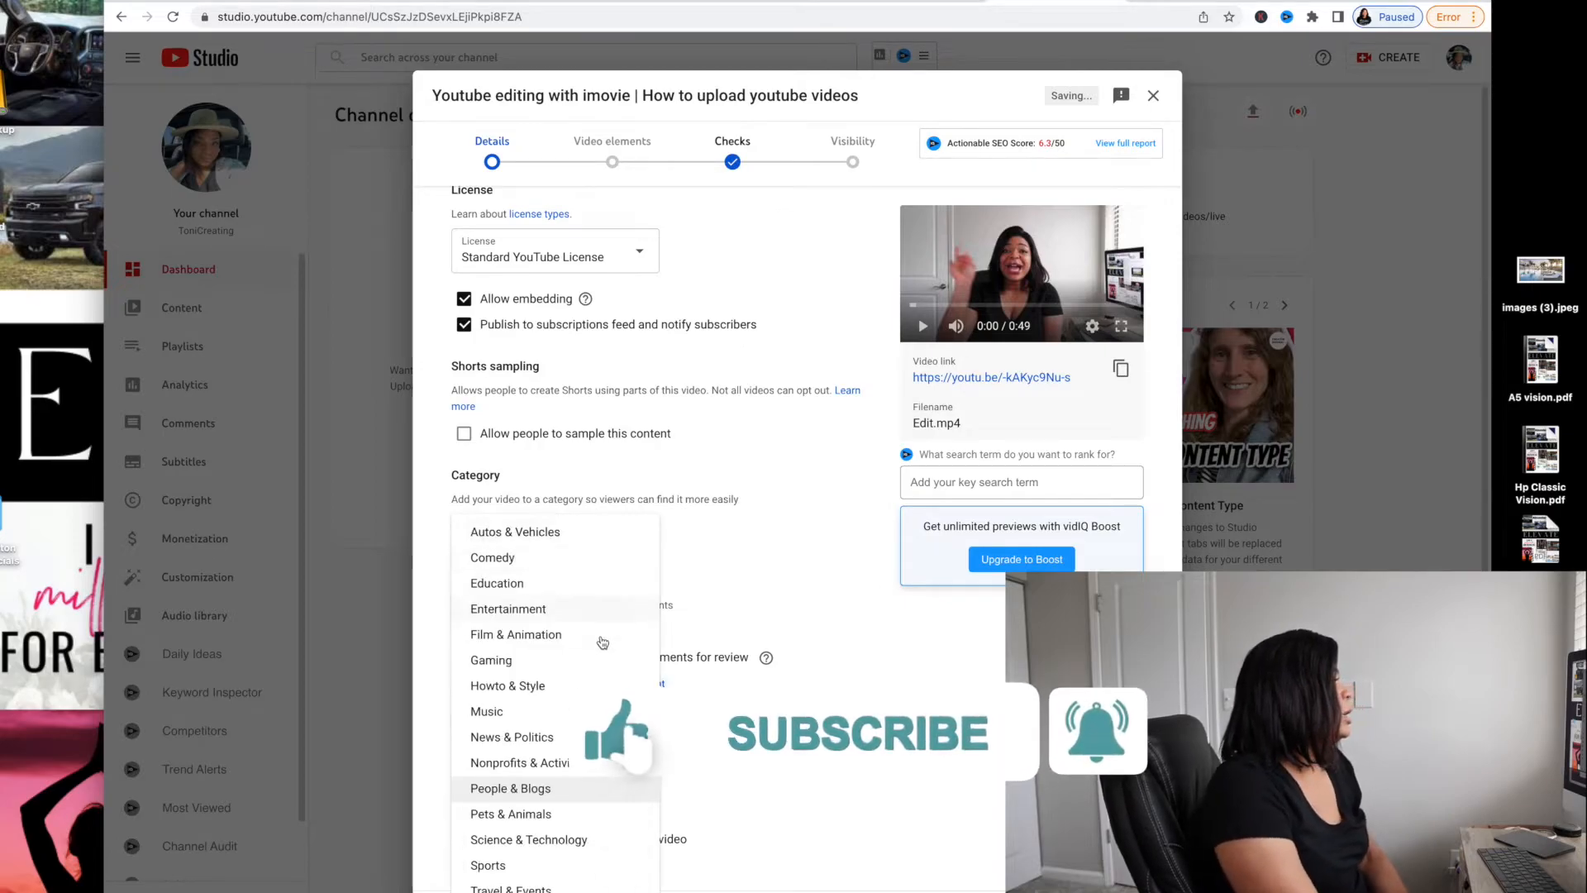
click(638, 791)
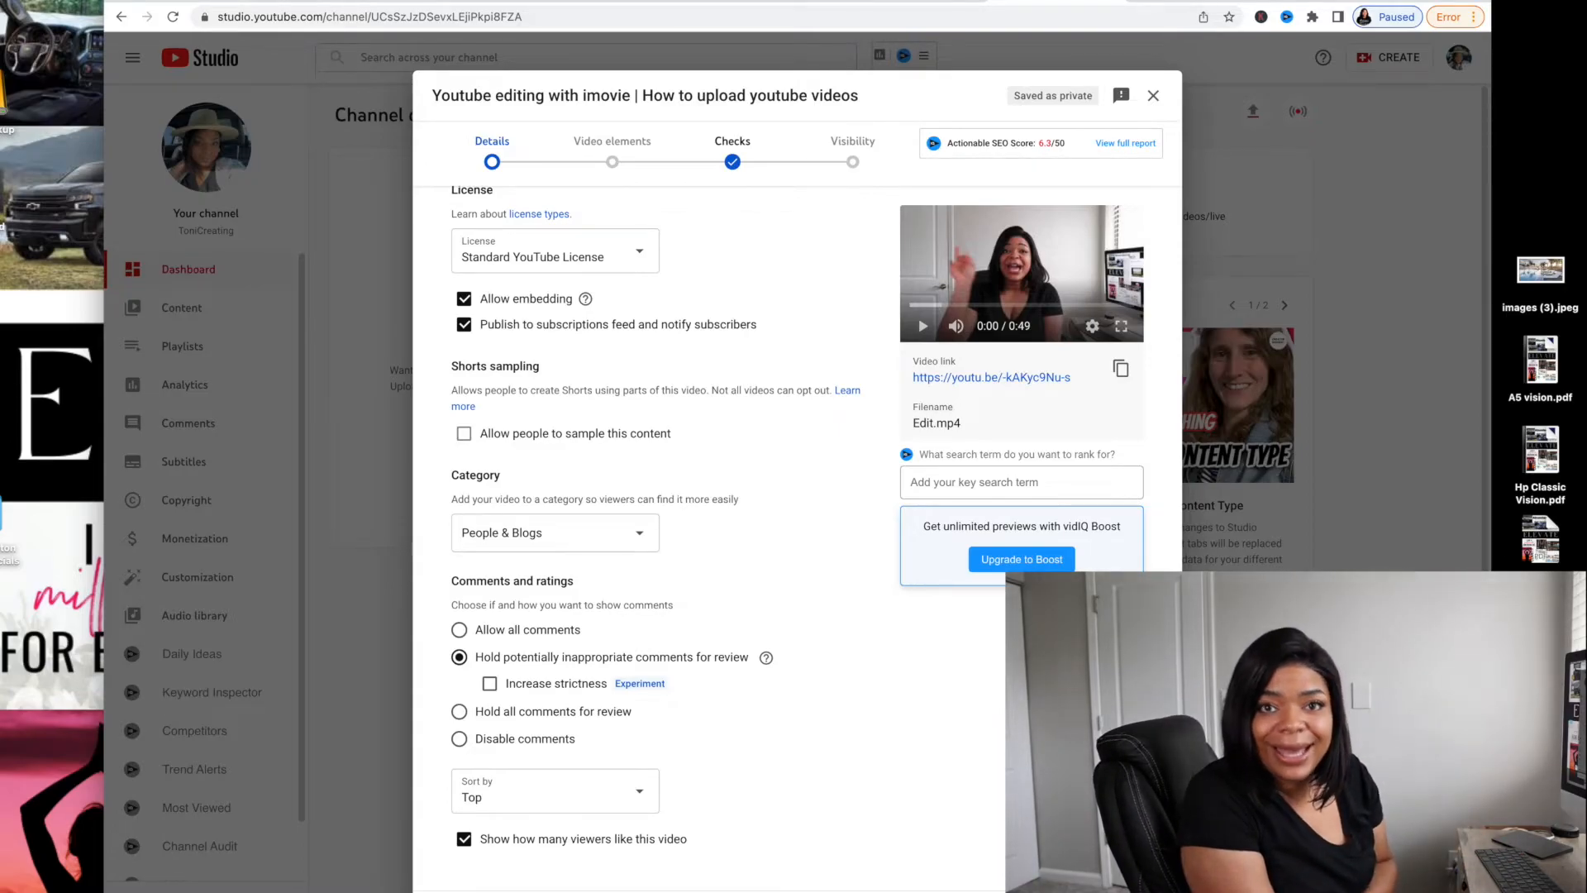
- Advance to the video elements stage, start adding an end screen and look through its layout templates
click(1147, 891)
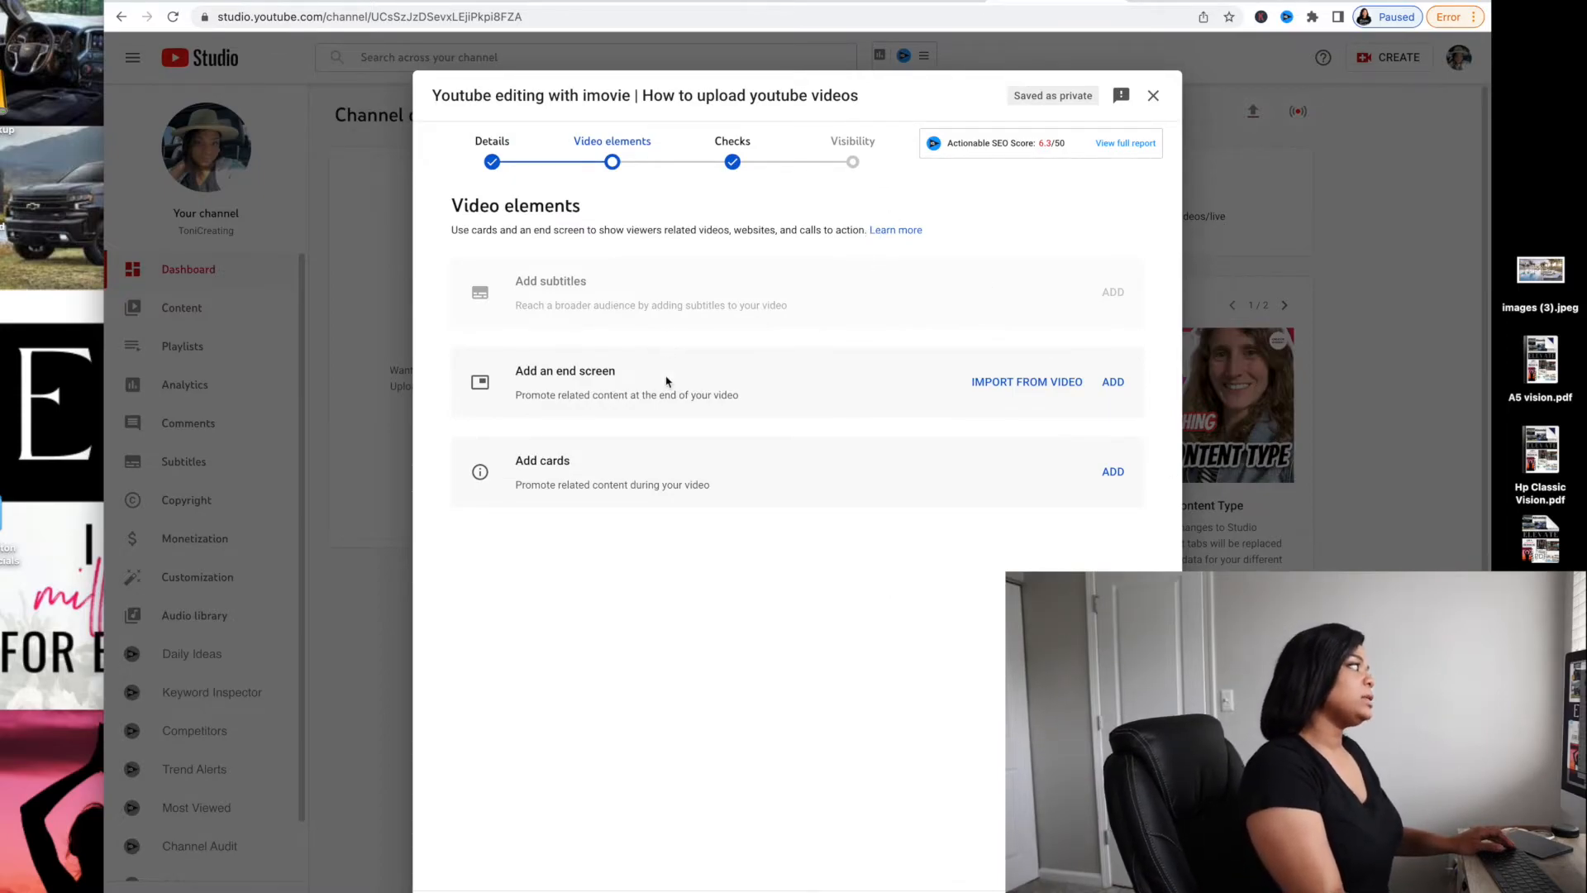
click(1116, 386)
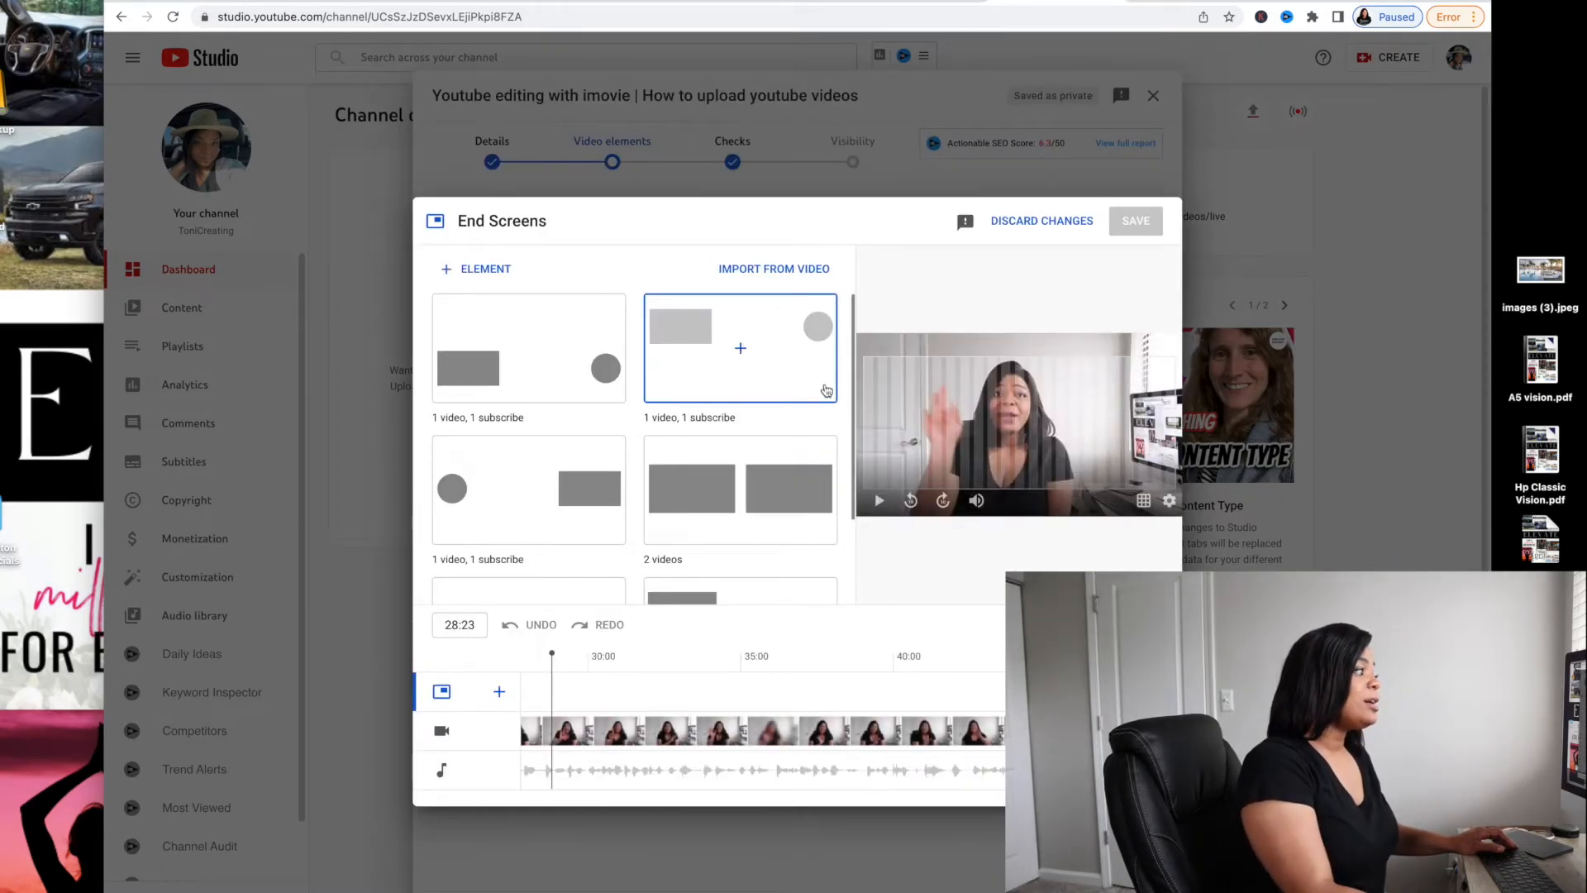
scroll(736, 451, down, 2)
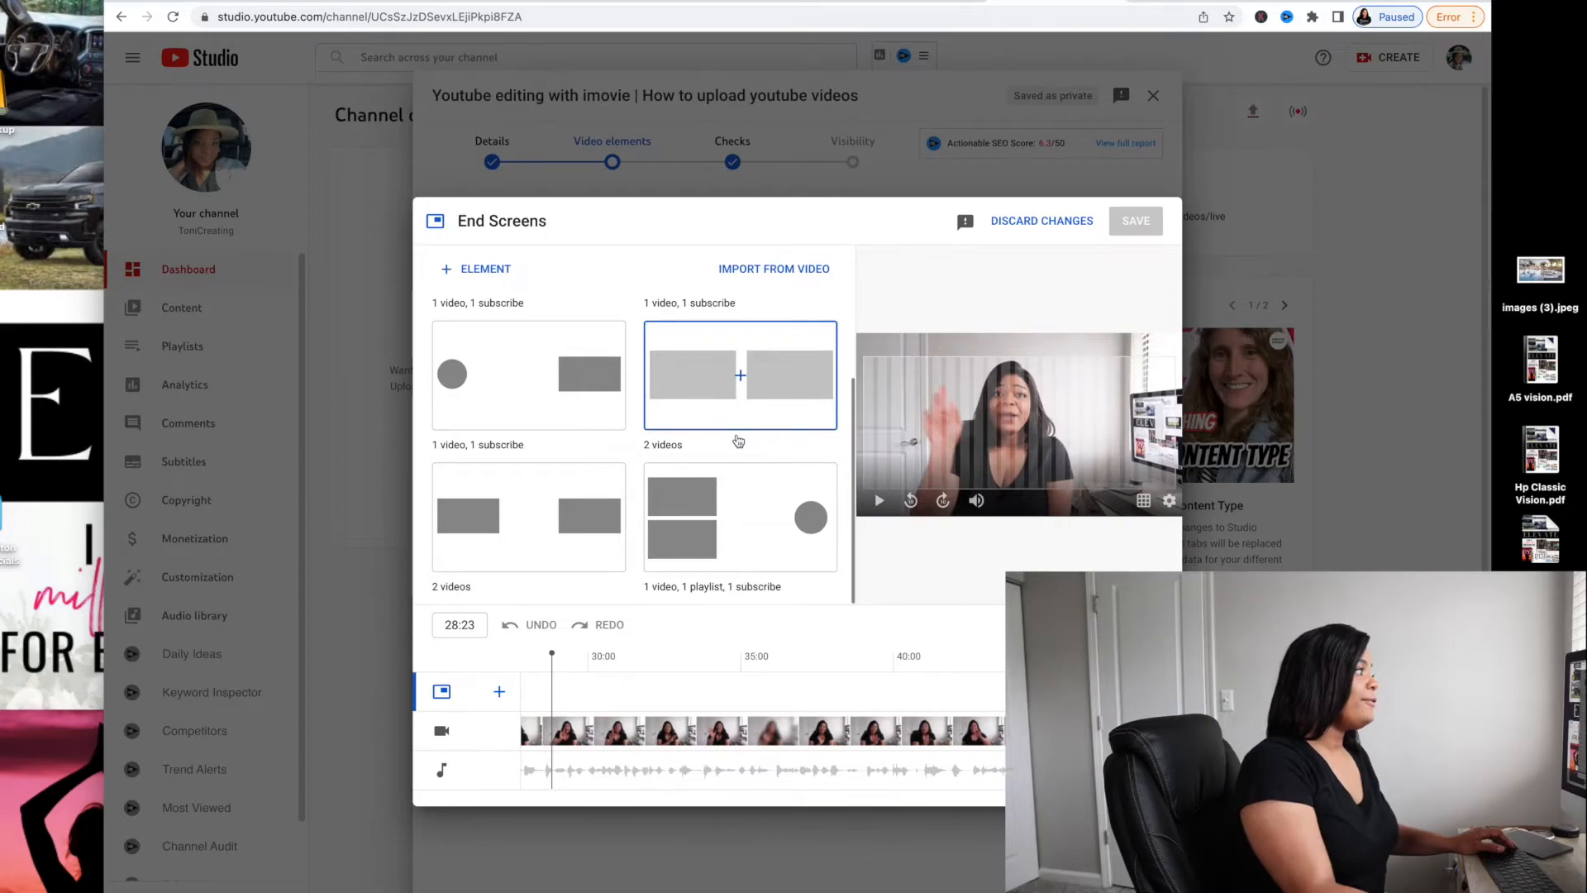
scroll(738, 440, up, 2)
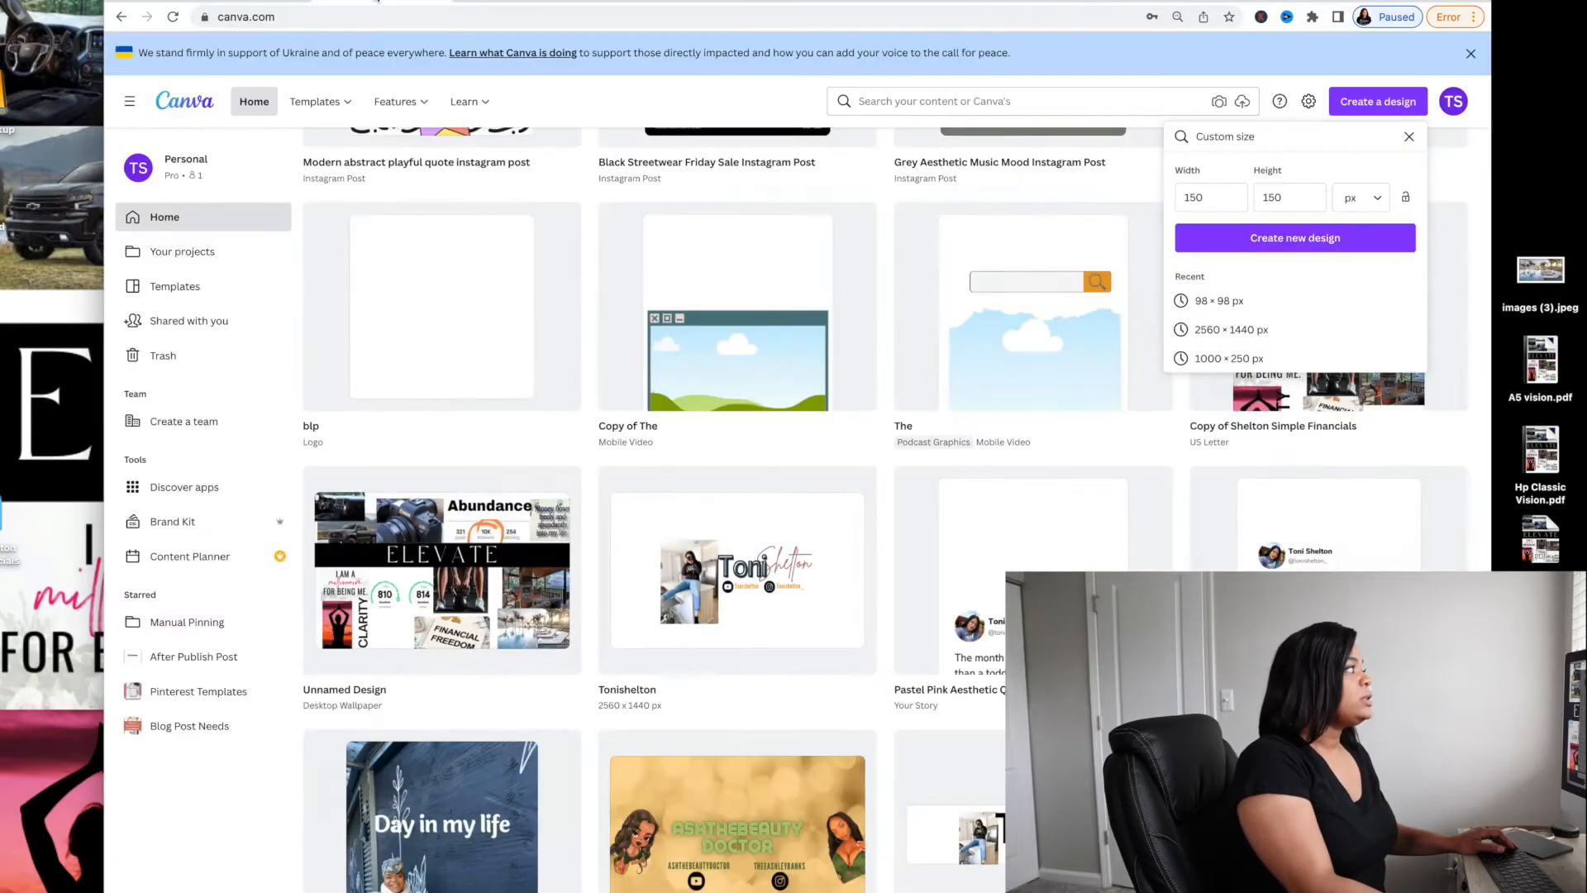
- Switch to Canva's home page and search its templates for "youtube end screen"
click(1408, 137)
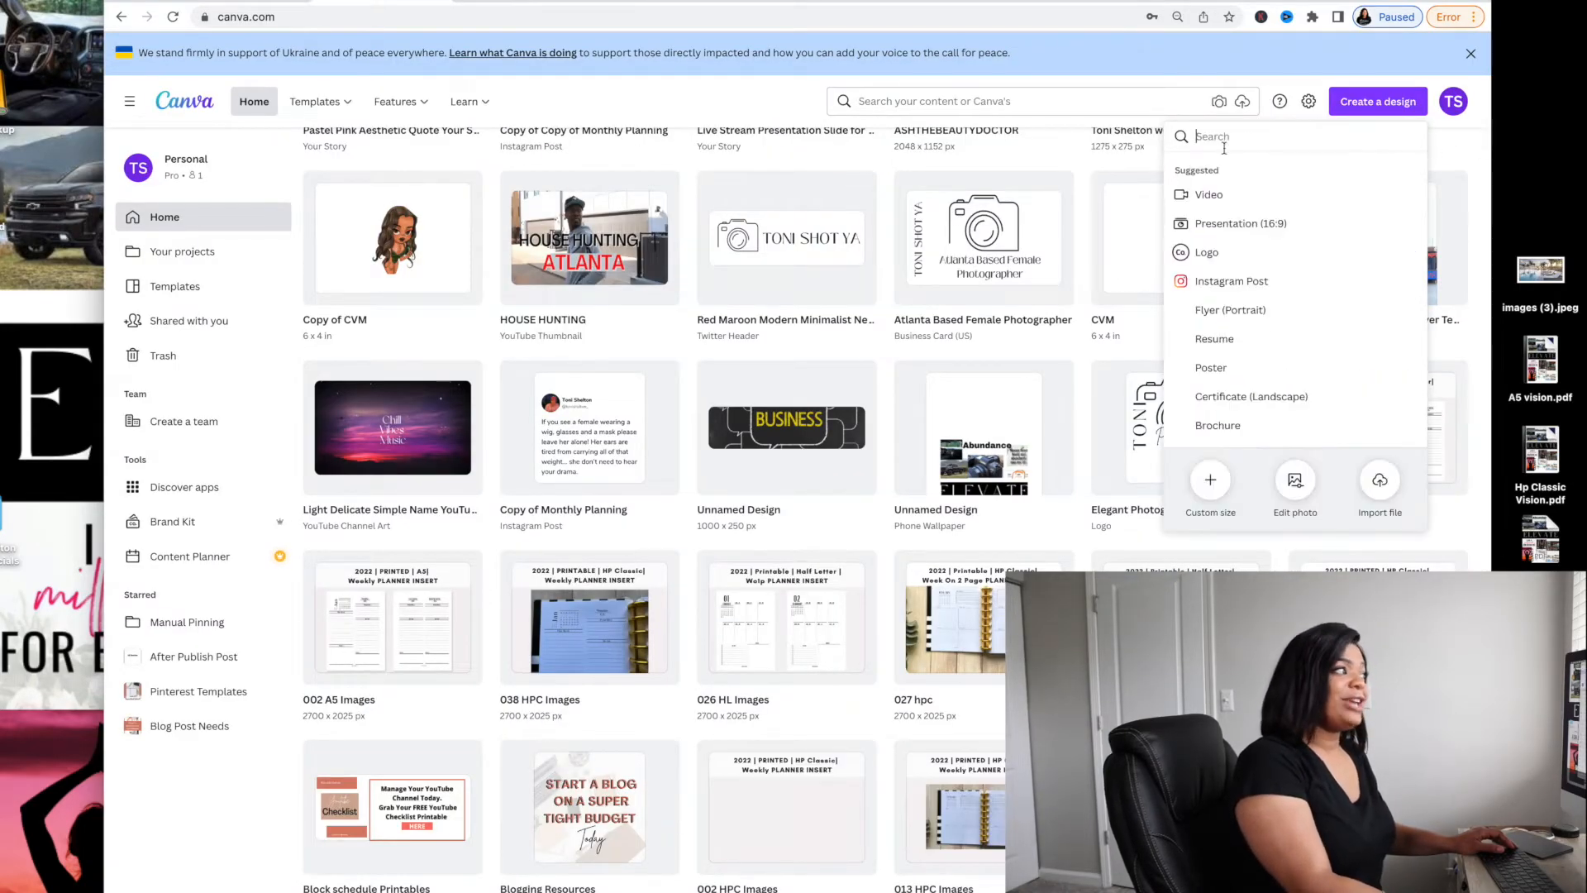
click(198, 110)
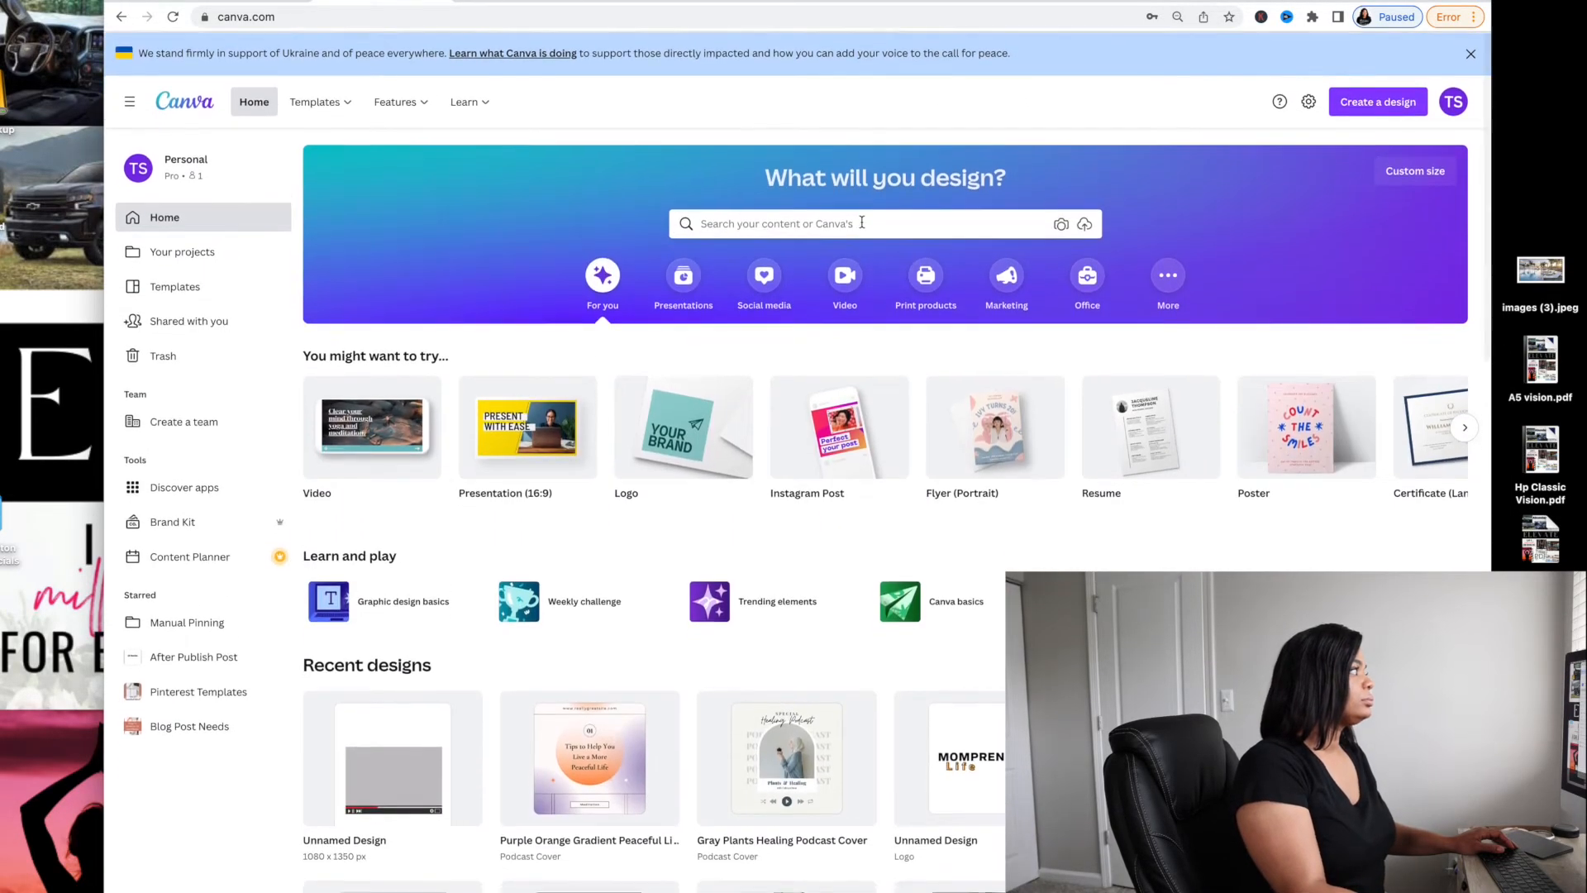
click(859, 224)
text(youtube en)
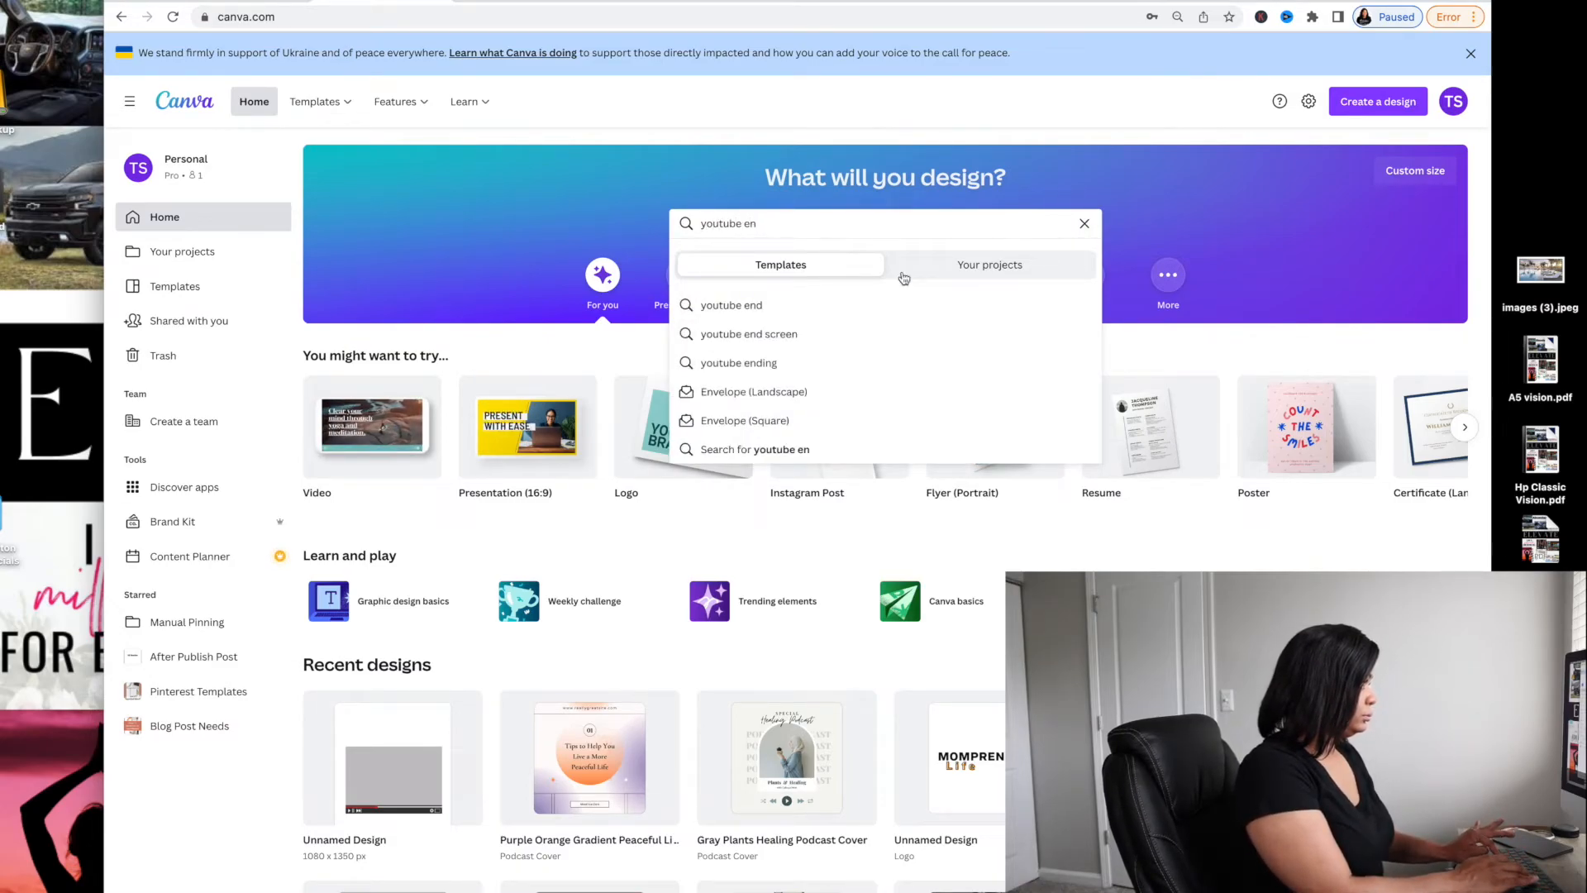
click(904, 336)
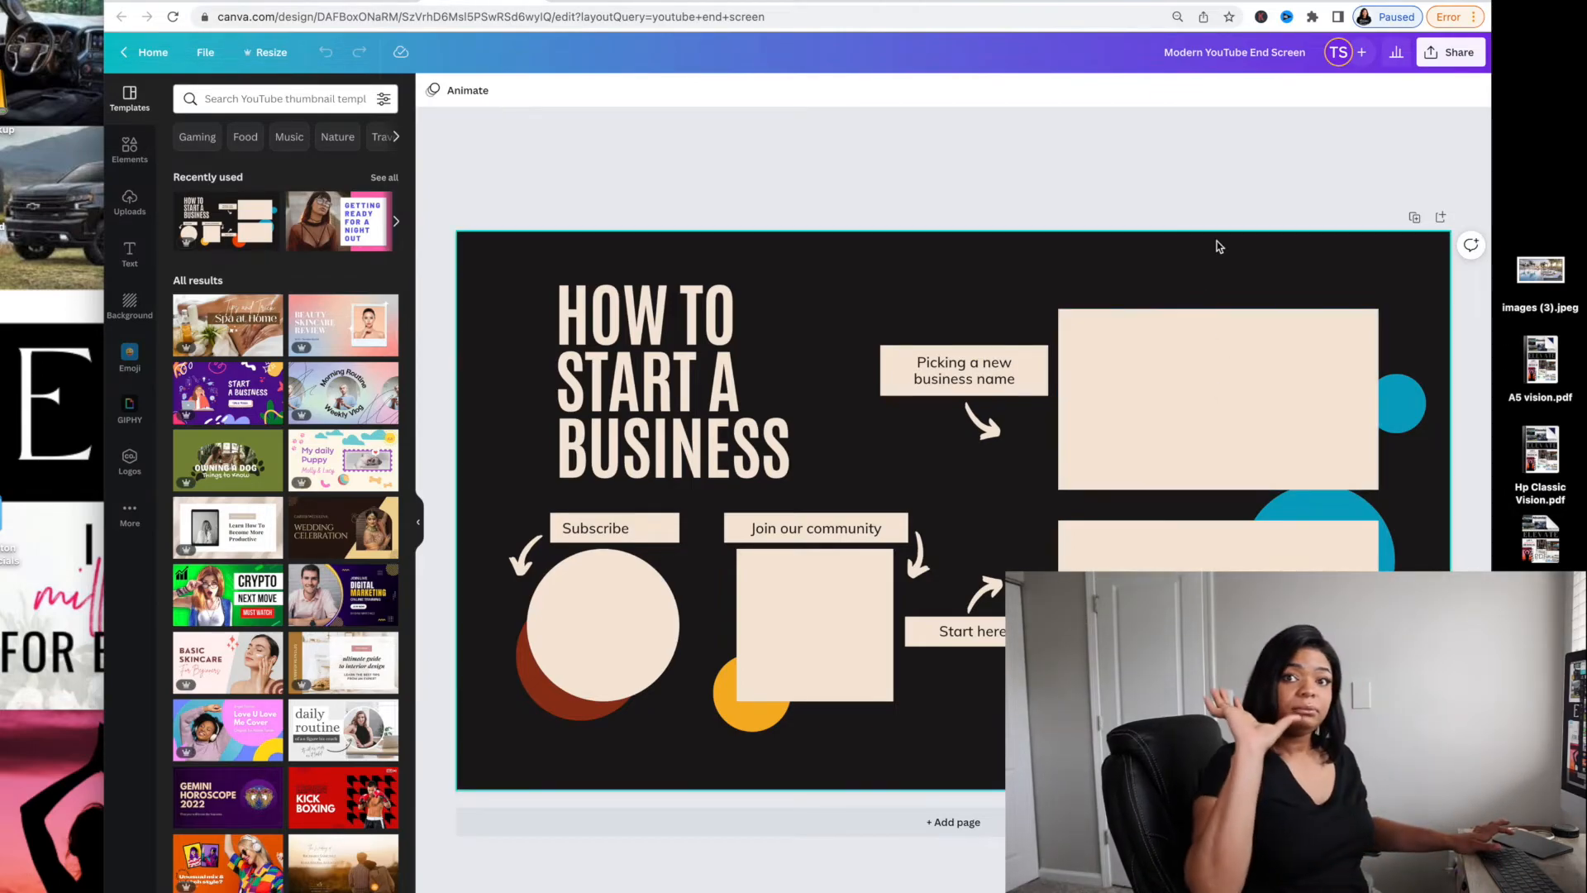
- Delete the lower video placeholder, the "Start here" label and its arrow from the "How to start a business" end screen design
drag(1220, 613, 1219, 602)
key(Delete)
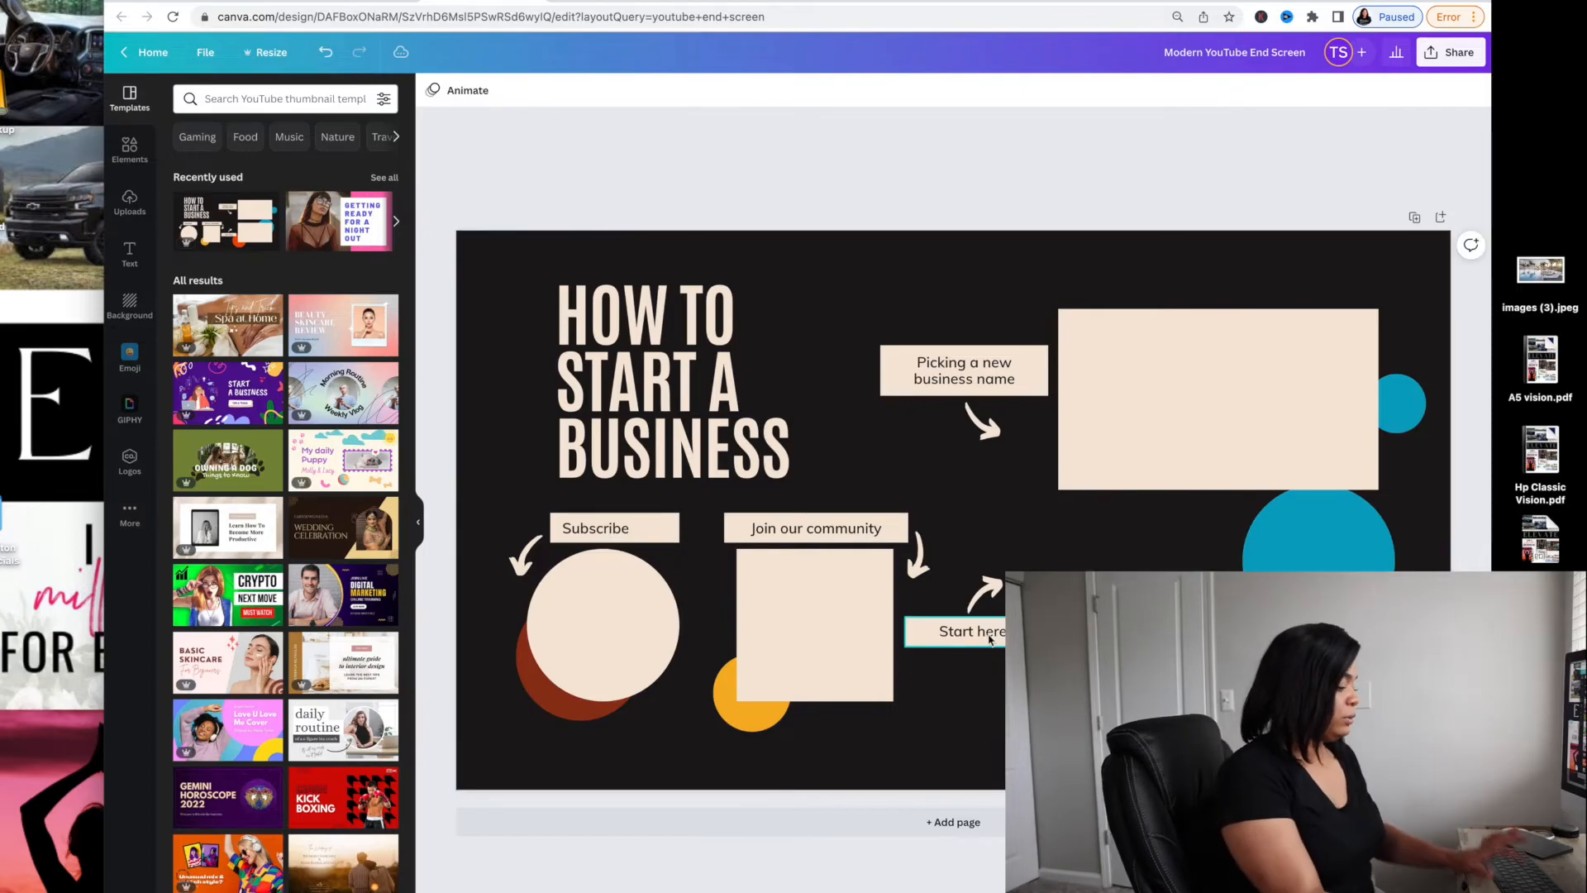
click(989, 644)
key(Delete)
click(980, 588)
key(Delete)
drag(1151, 473, 1149, 476)
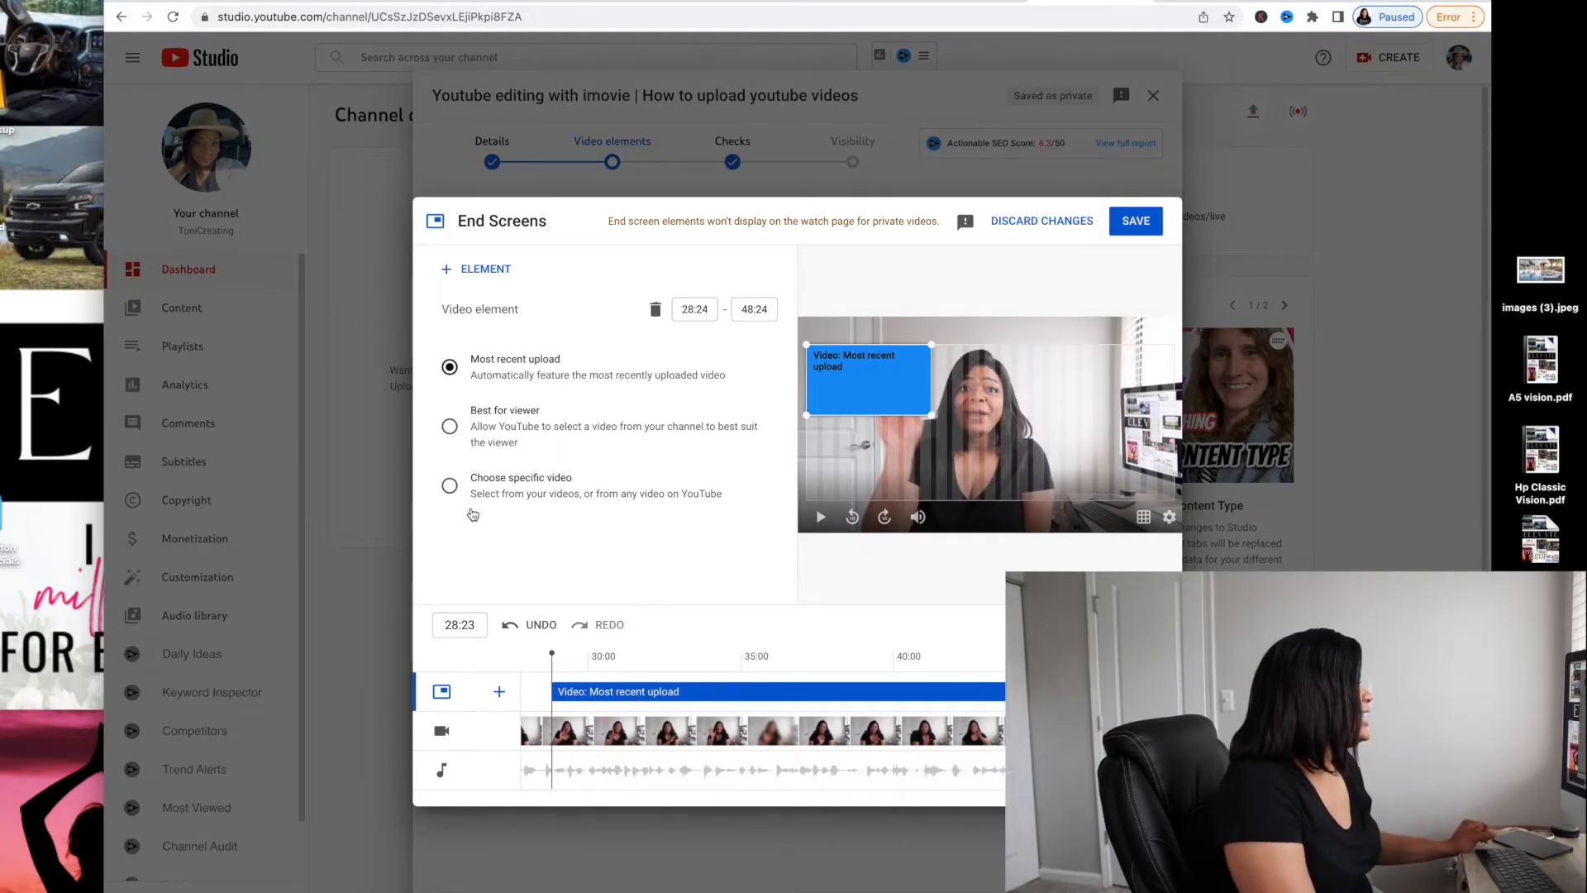
- Replace the YouTube end screen's single video element with the 1 video, 1 subscribe template that has the subscribe circle on the left
click(452, 276)
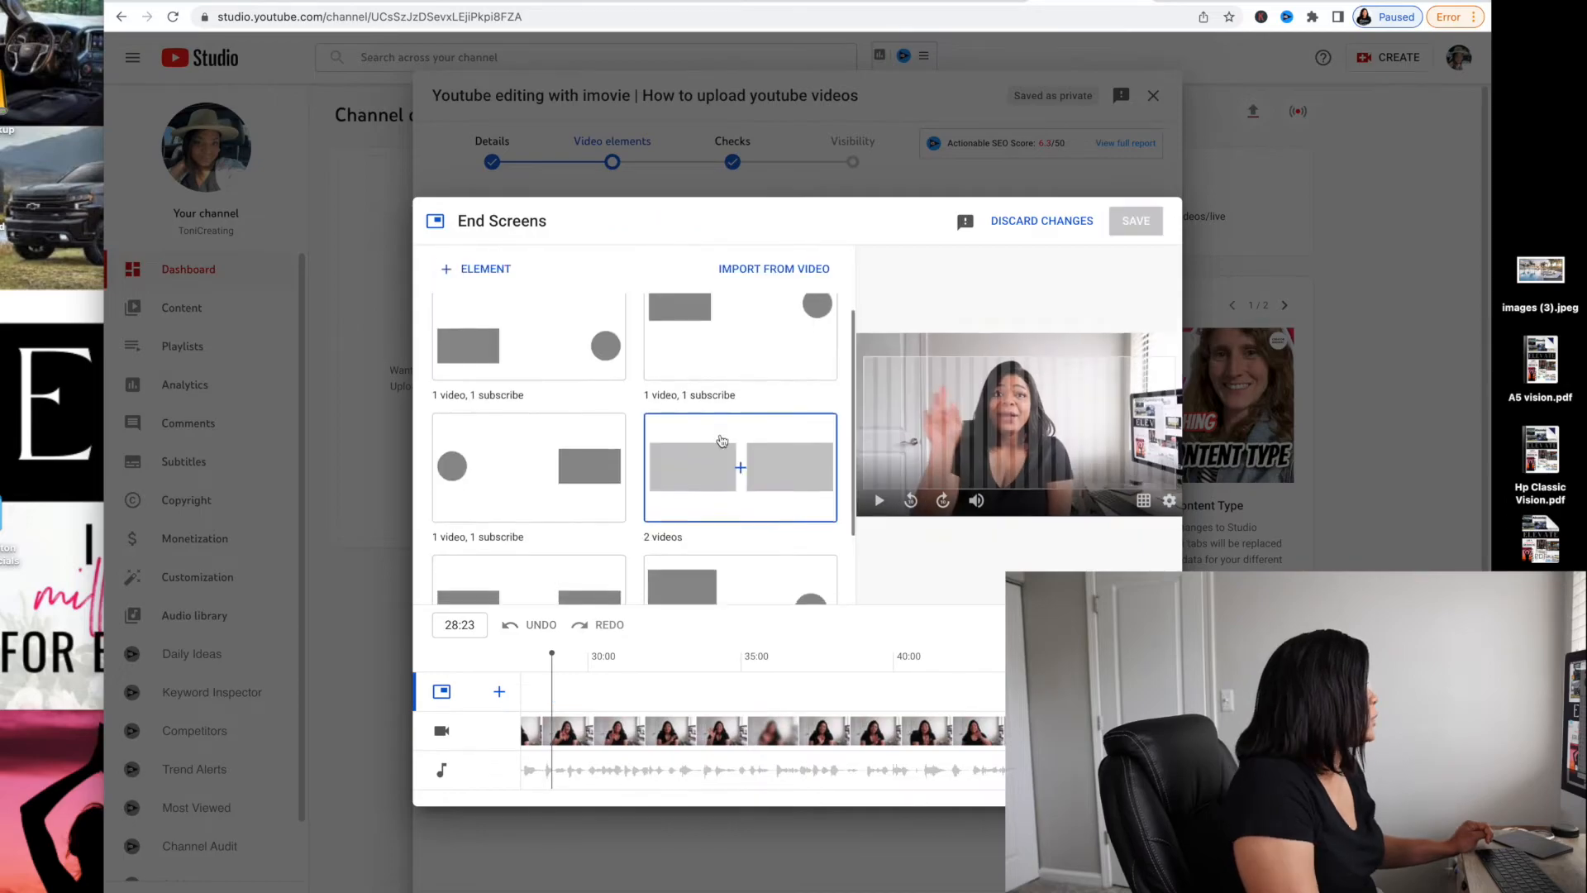
scroll(720, 440, down, 2)
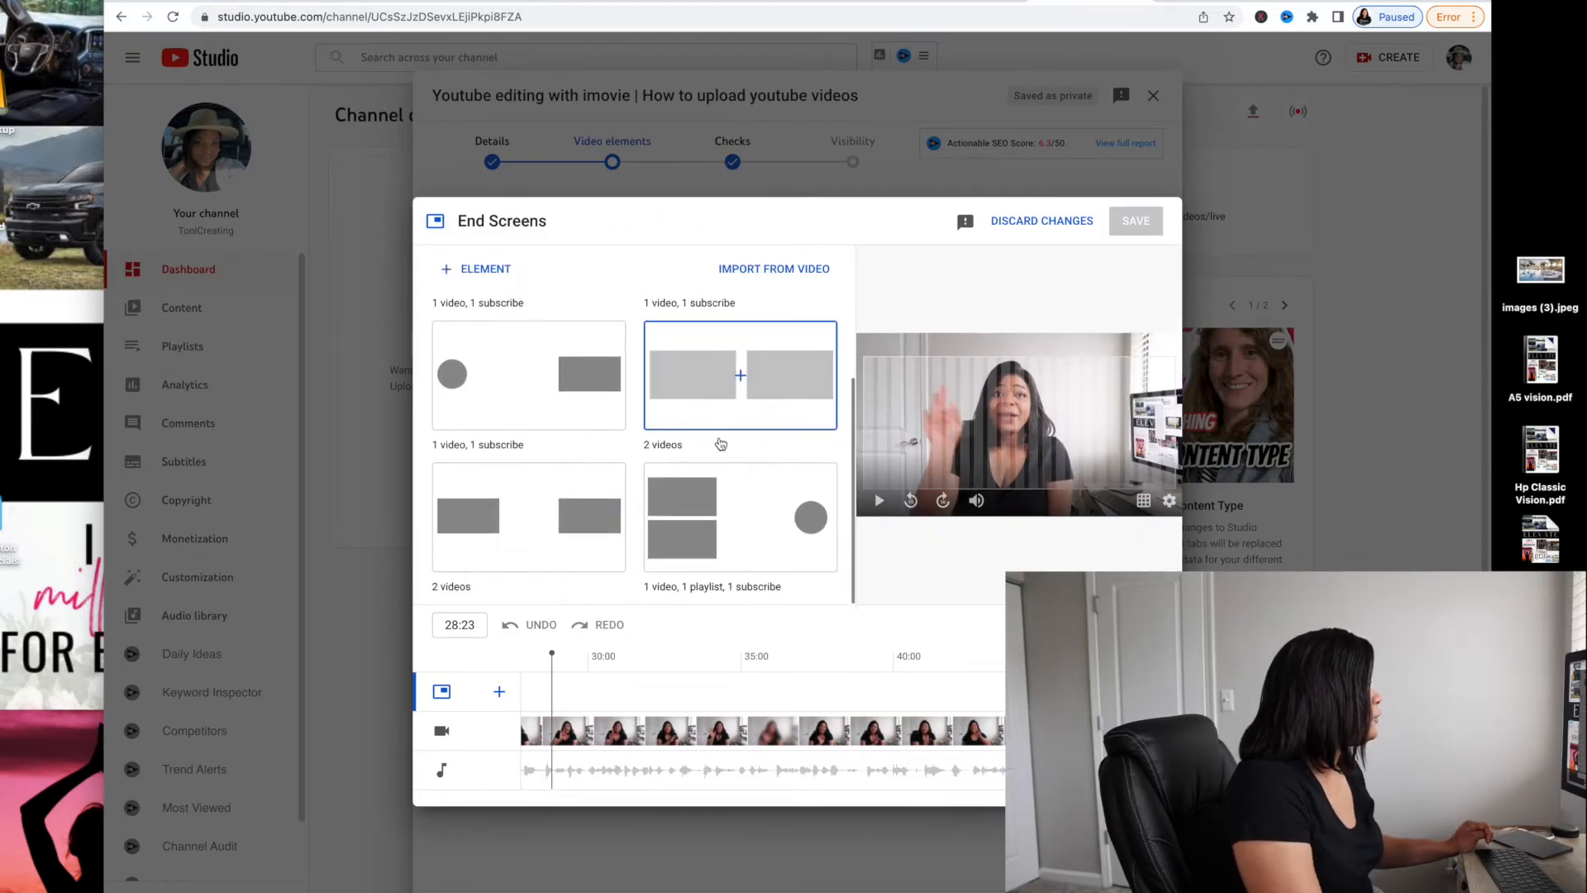
scroll(591, 478, up, 2)
click(582, 494)
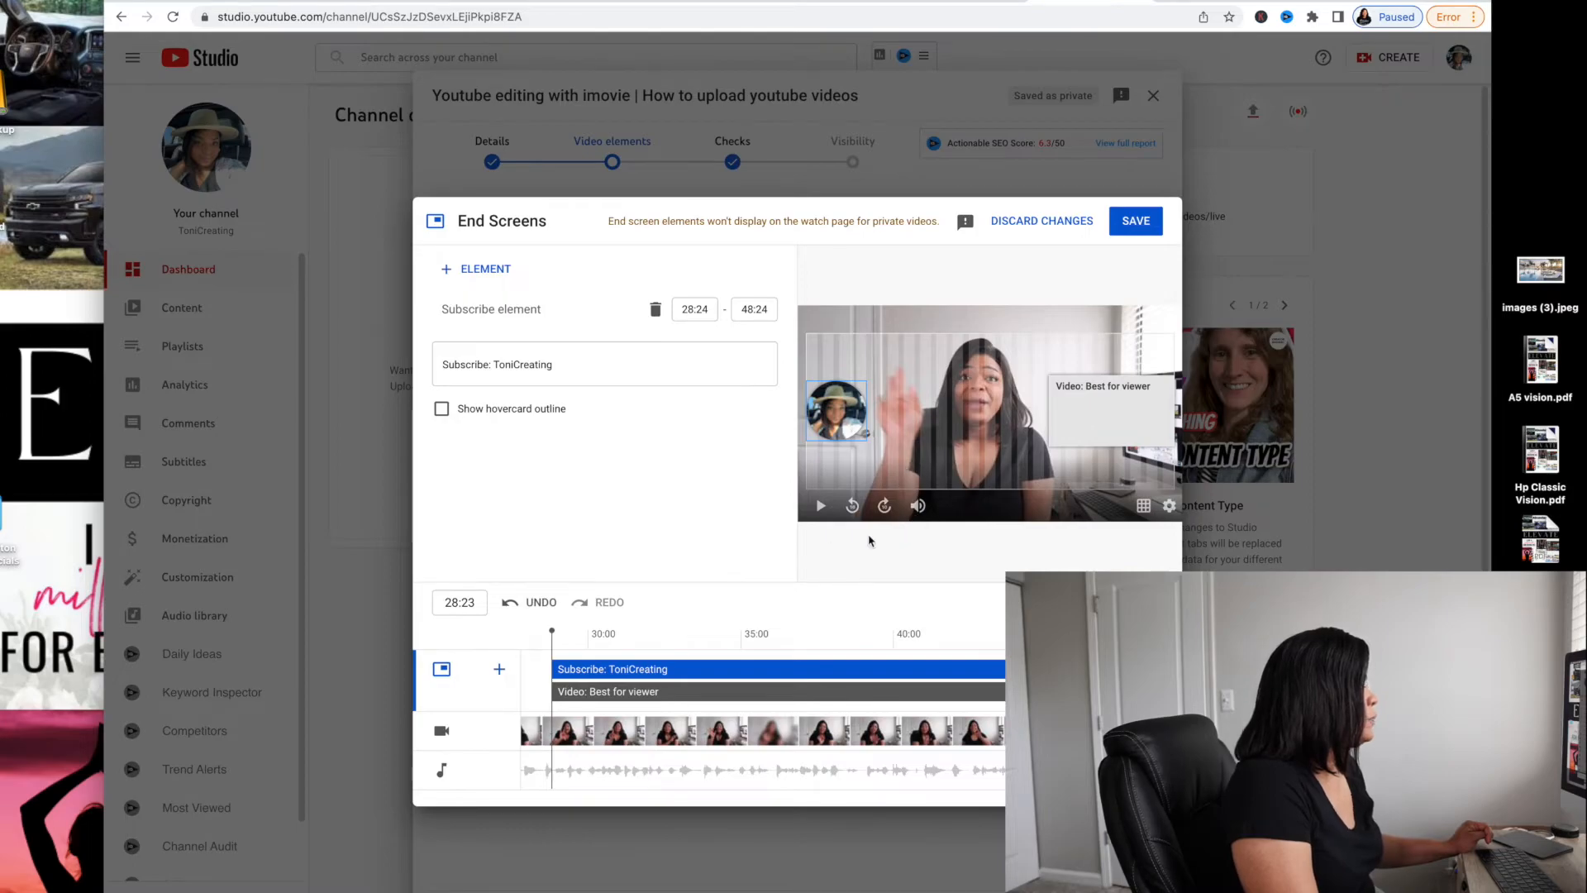
- Give the end screen a layout with one video, one playlist and one subscribe element, and check and shift its elements in the preview
click(910, 431)
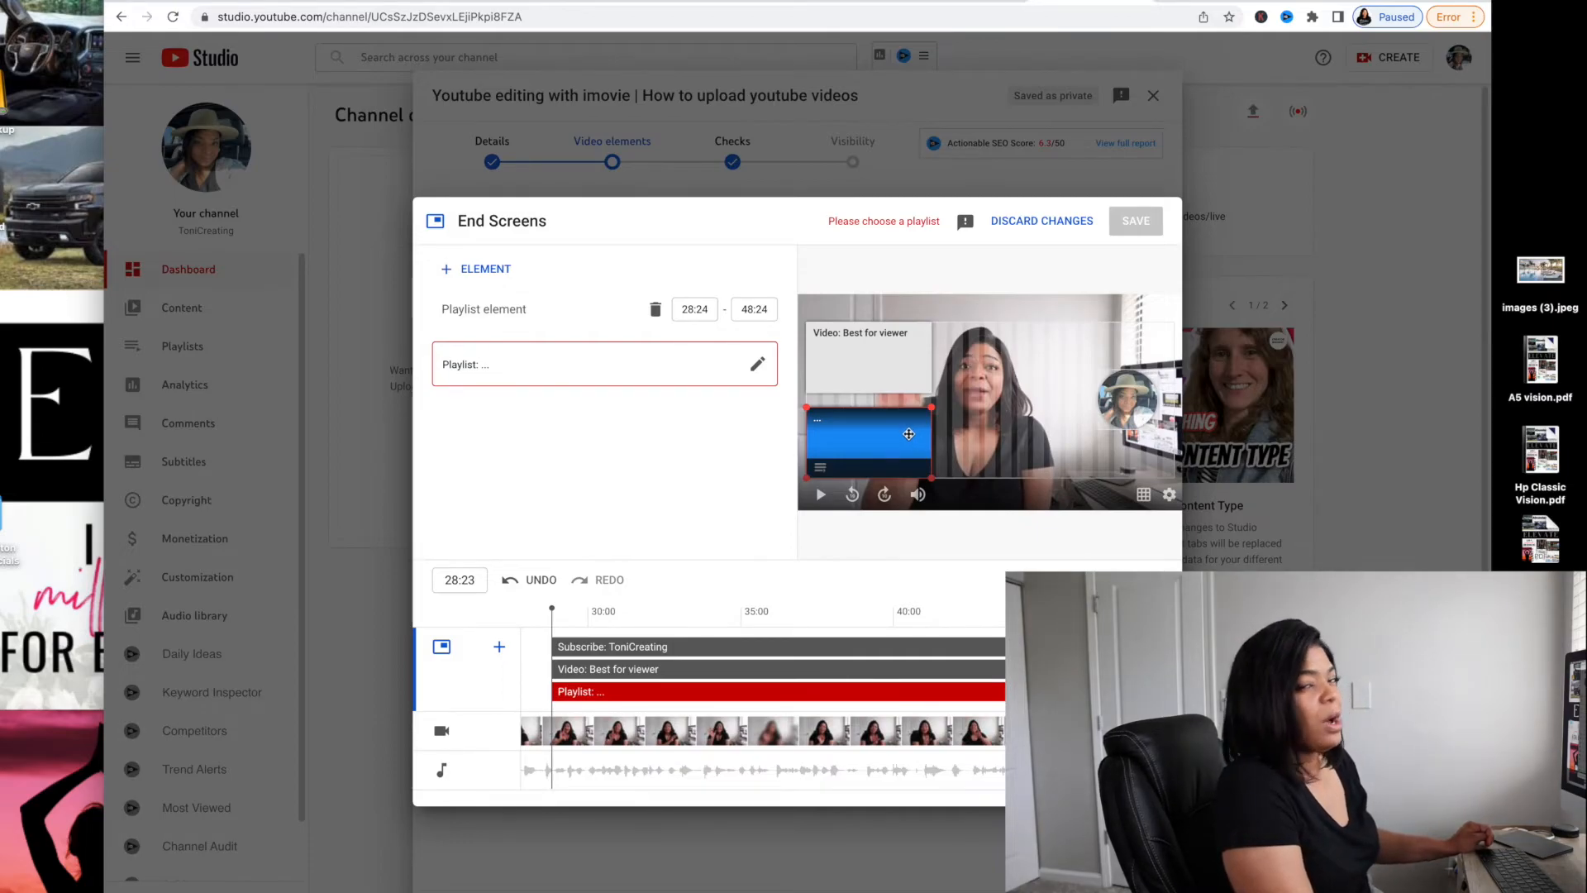
click(1112, 418)
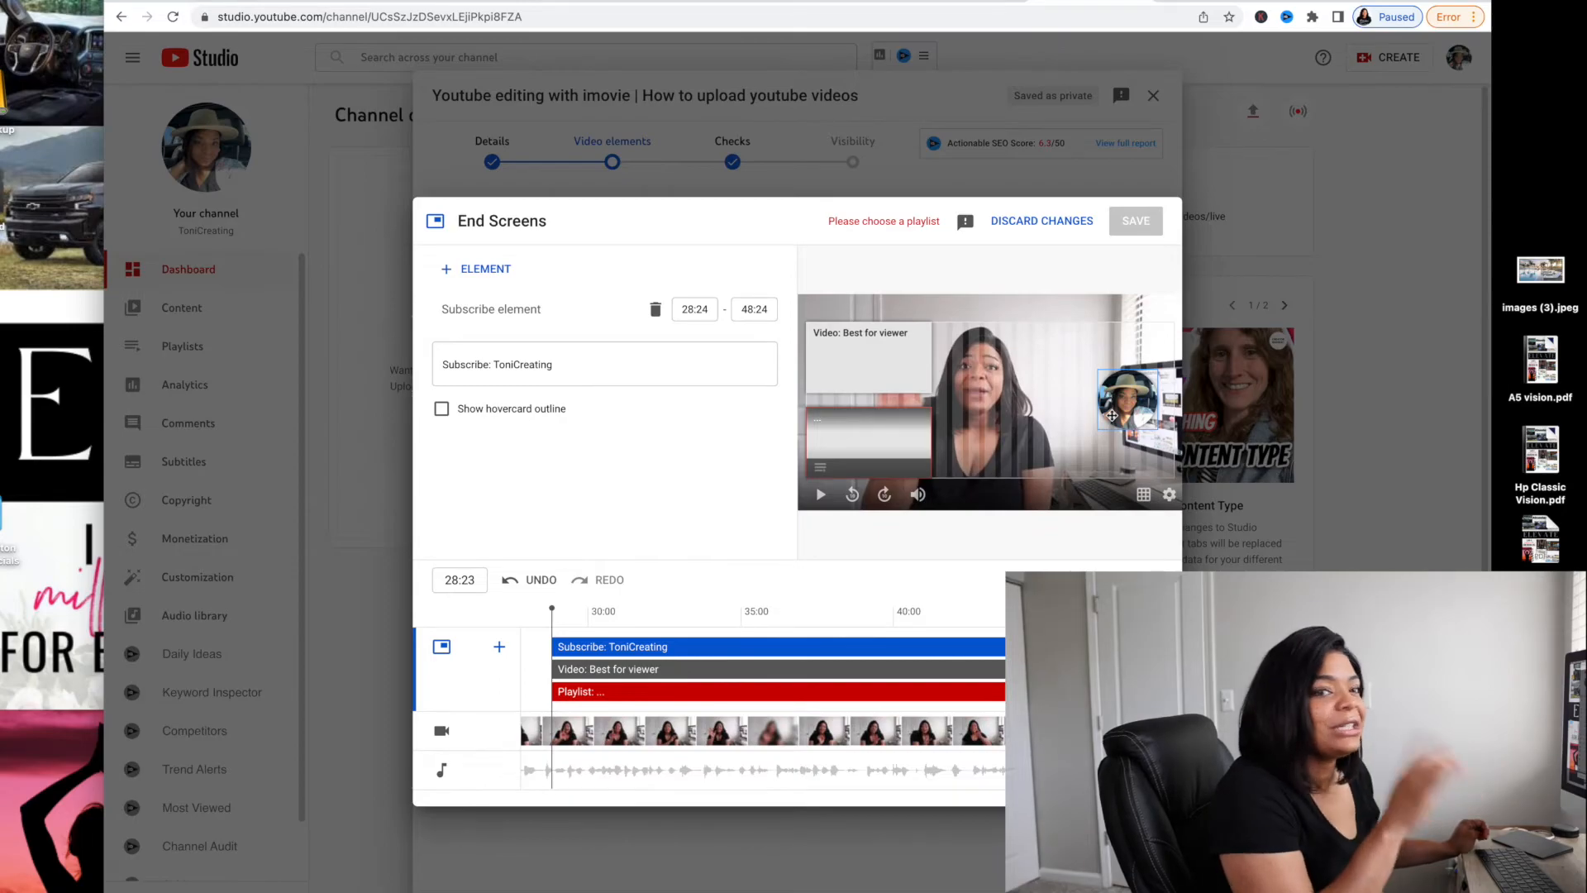
click(876, 437)
click(879, 371)
click(876, 435)
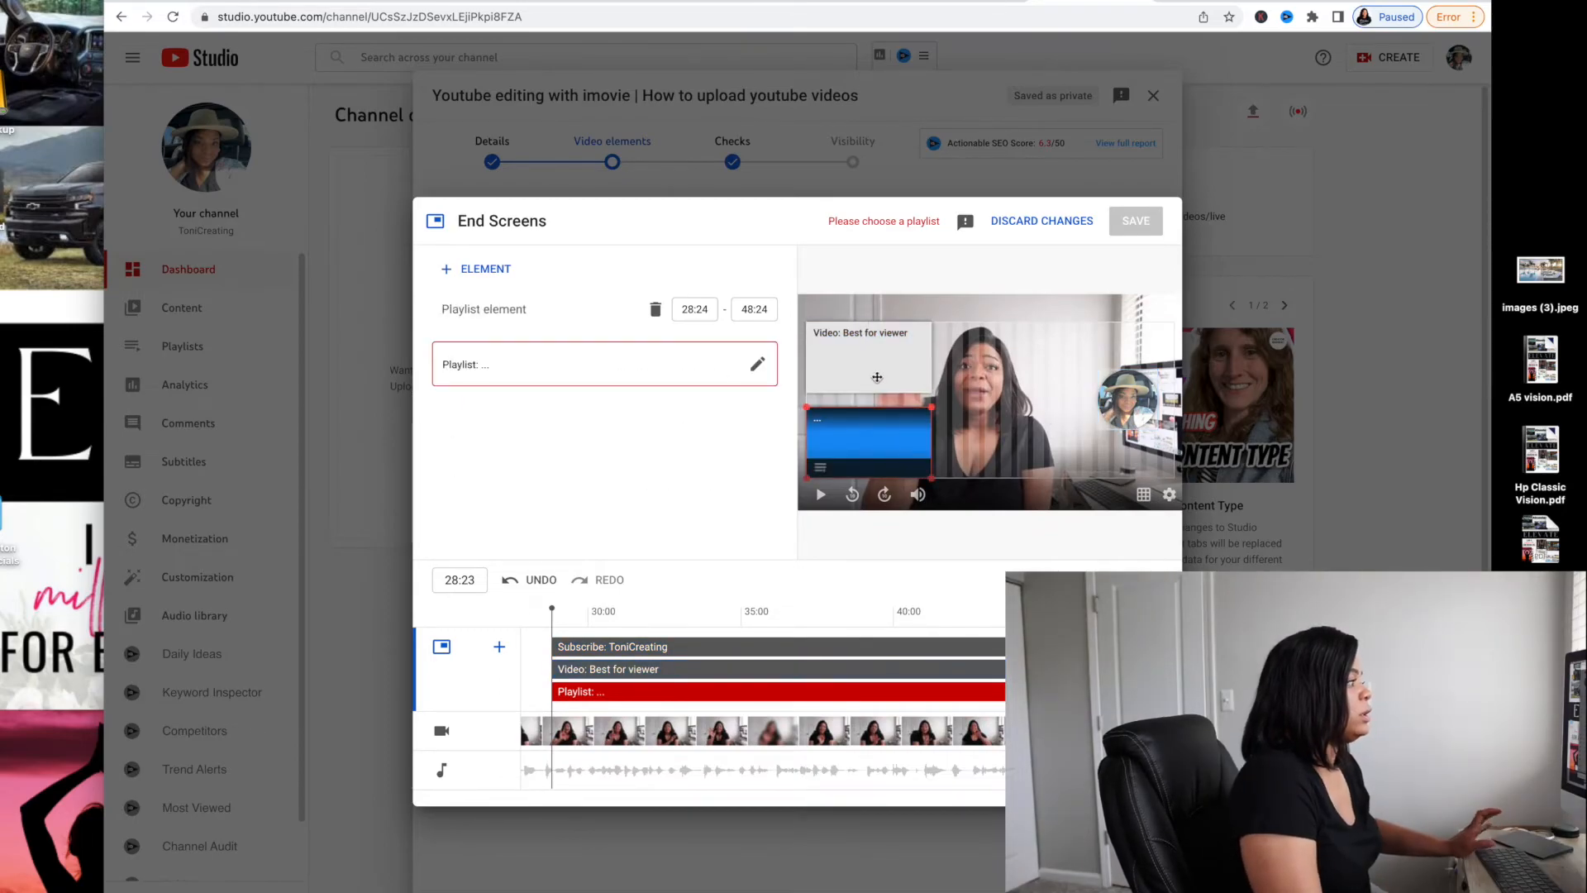
mouse_move(877, 377)
mouse_down()
mouse_move(1142, 362)
mouse_move(868, 356)
mouse_move(864, 397)
mouse_move(866, 356)
mouse_move(856, 403)
mouse_move(856, 382)
mouse_up()
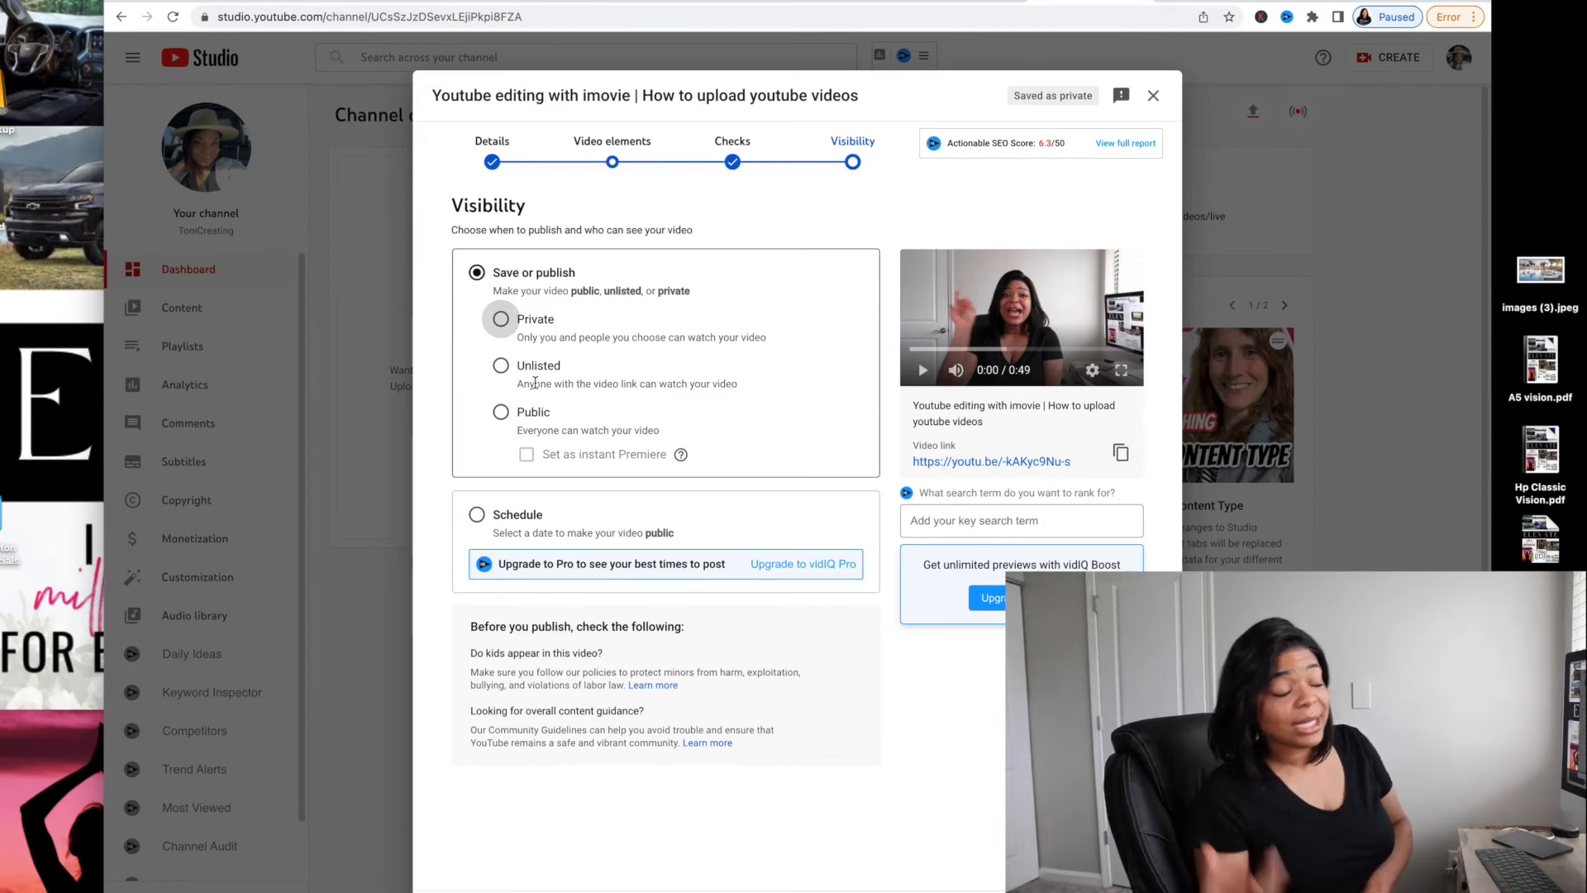
- Try the Public visibility option for the video, and switch to scheduling its publication instead
click(500, 413)
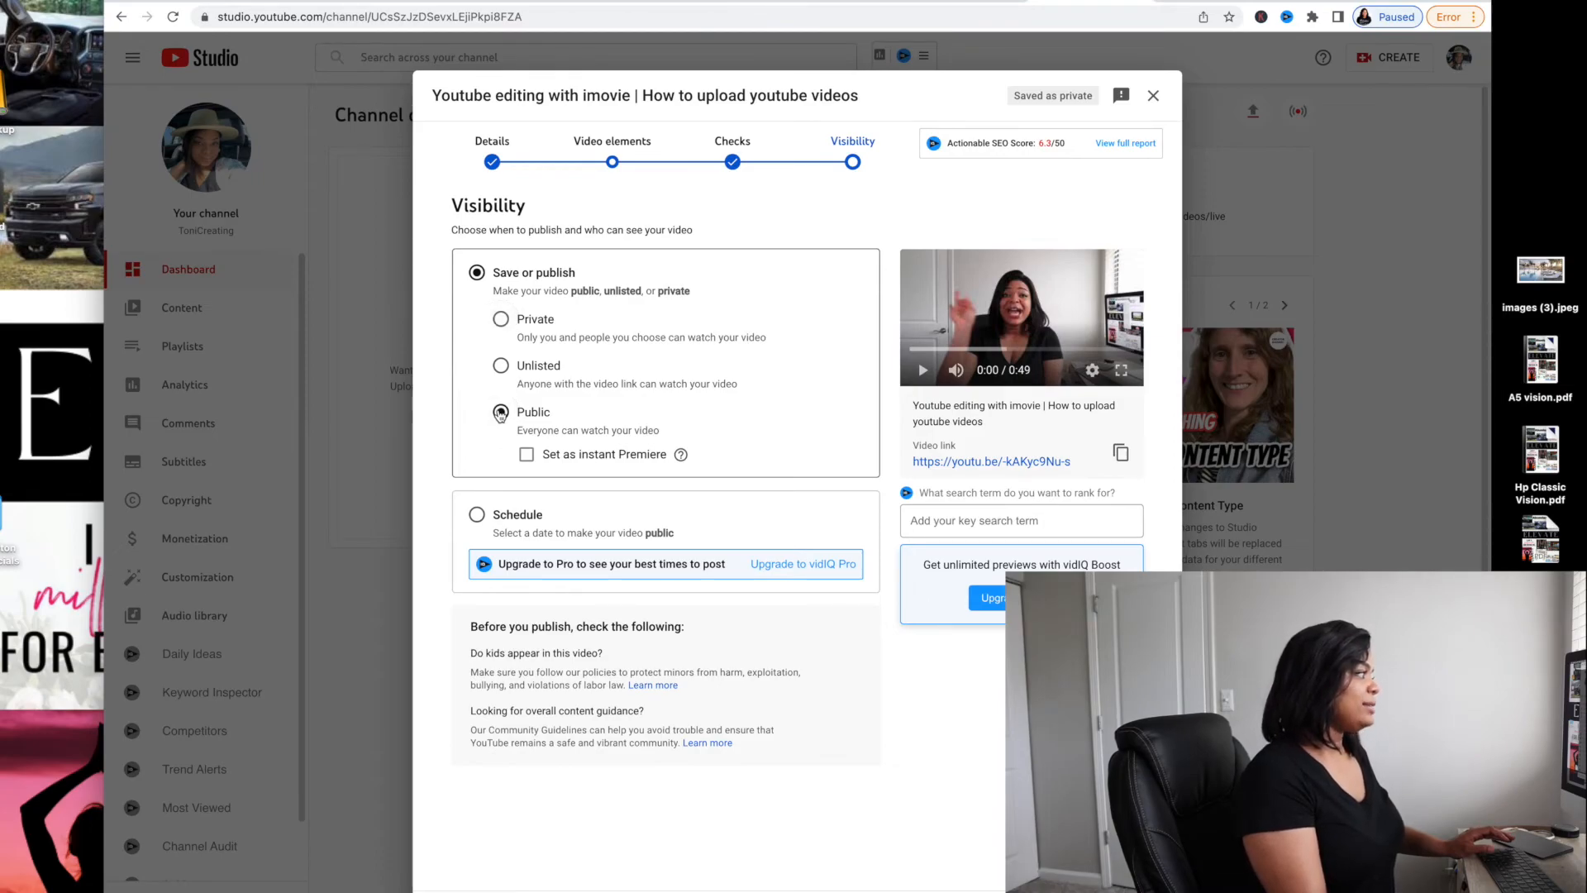
click(476, 514)
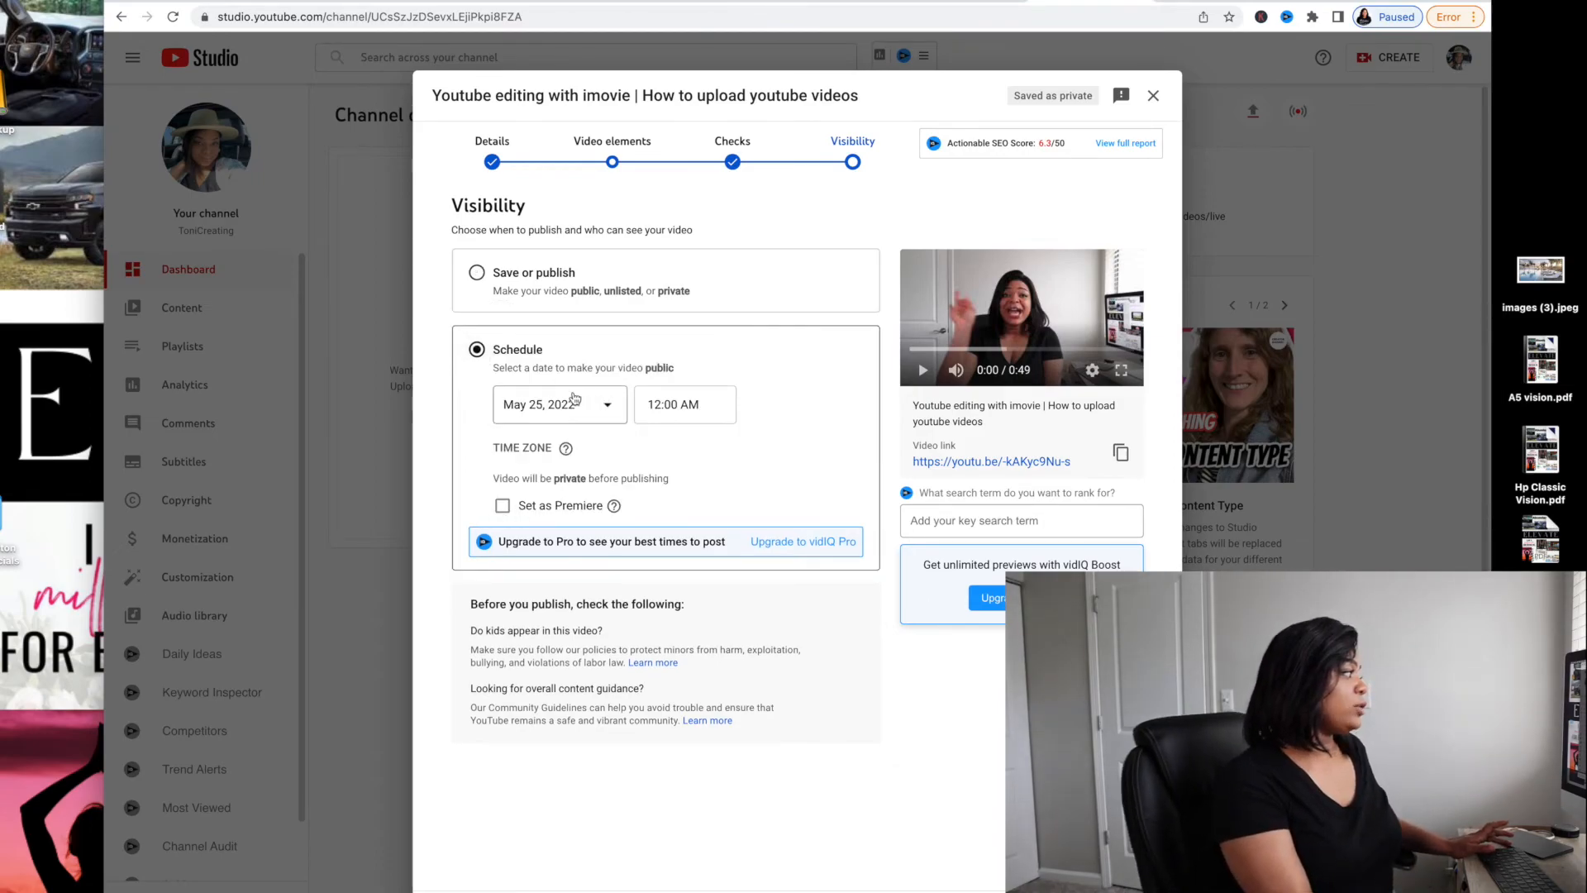